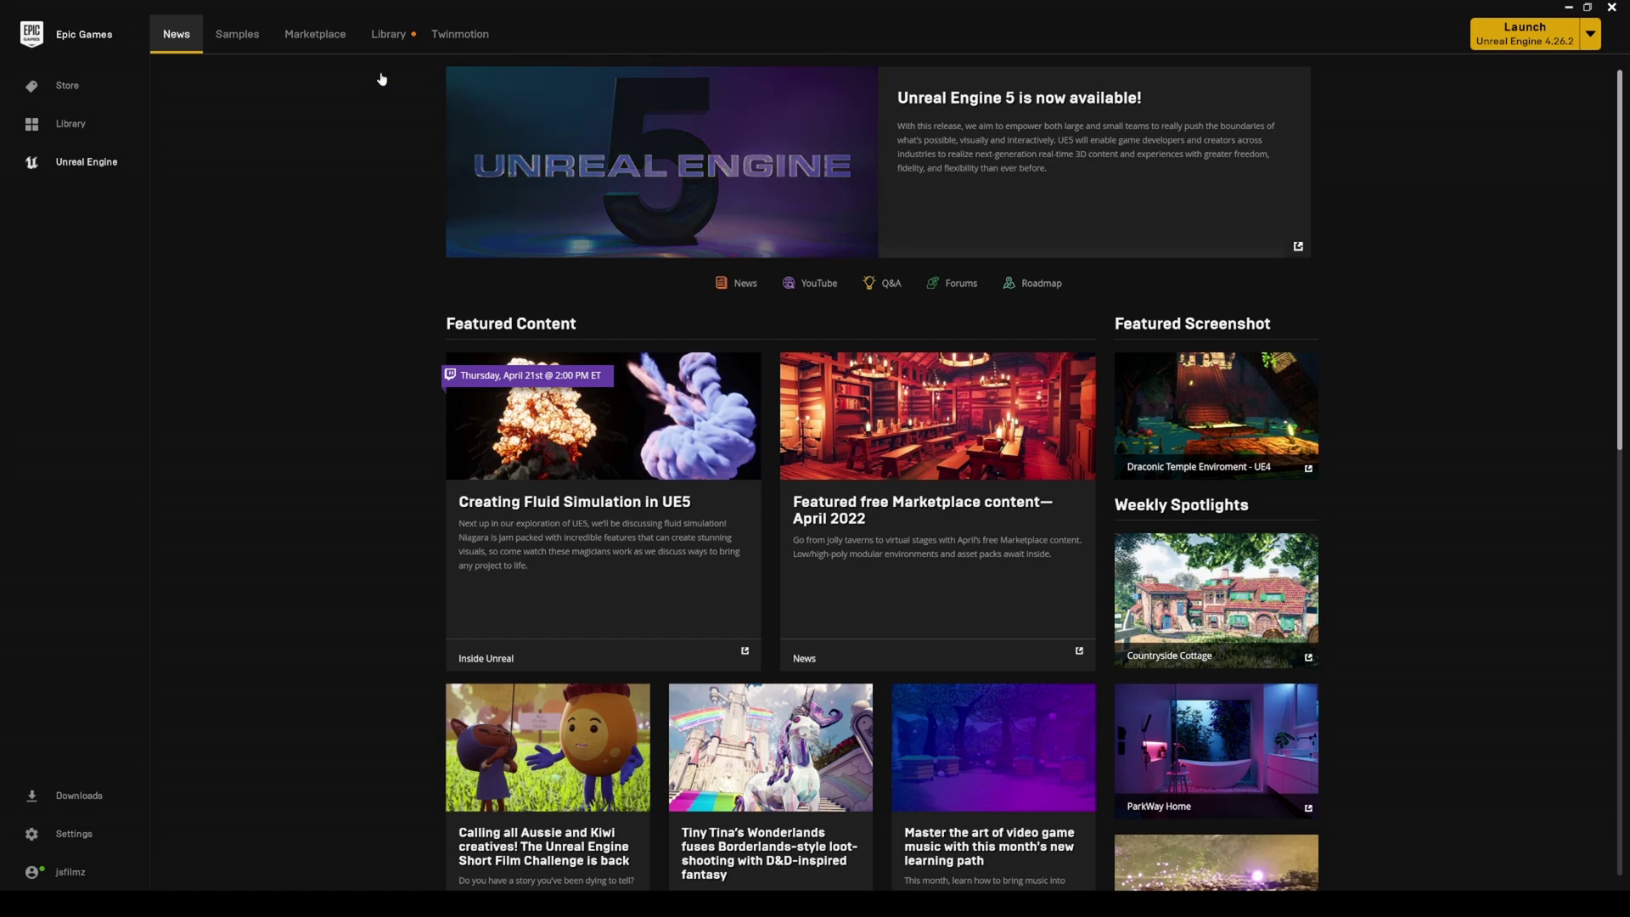
Step: Find 'anamorphic' on the Marketplace and add Anamorphic Depth of Field for Cinematics to CitySample6
click(319, 43)
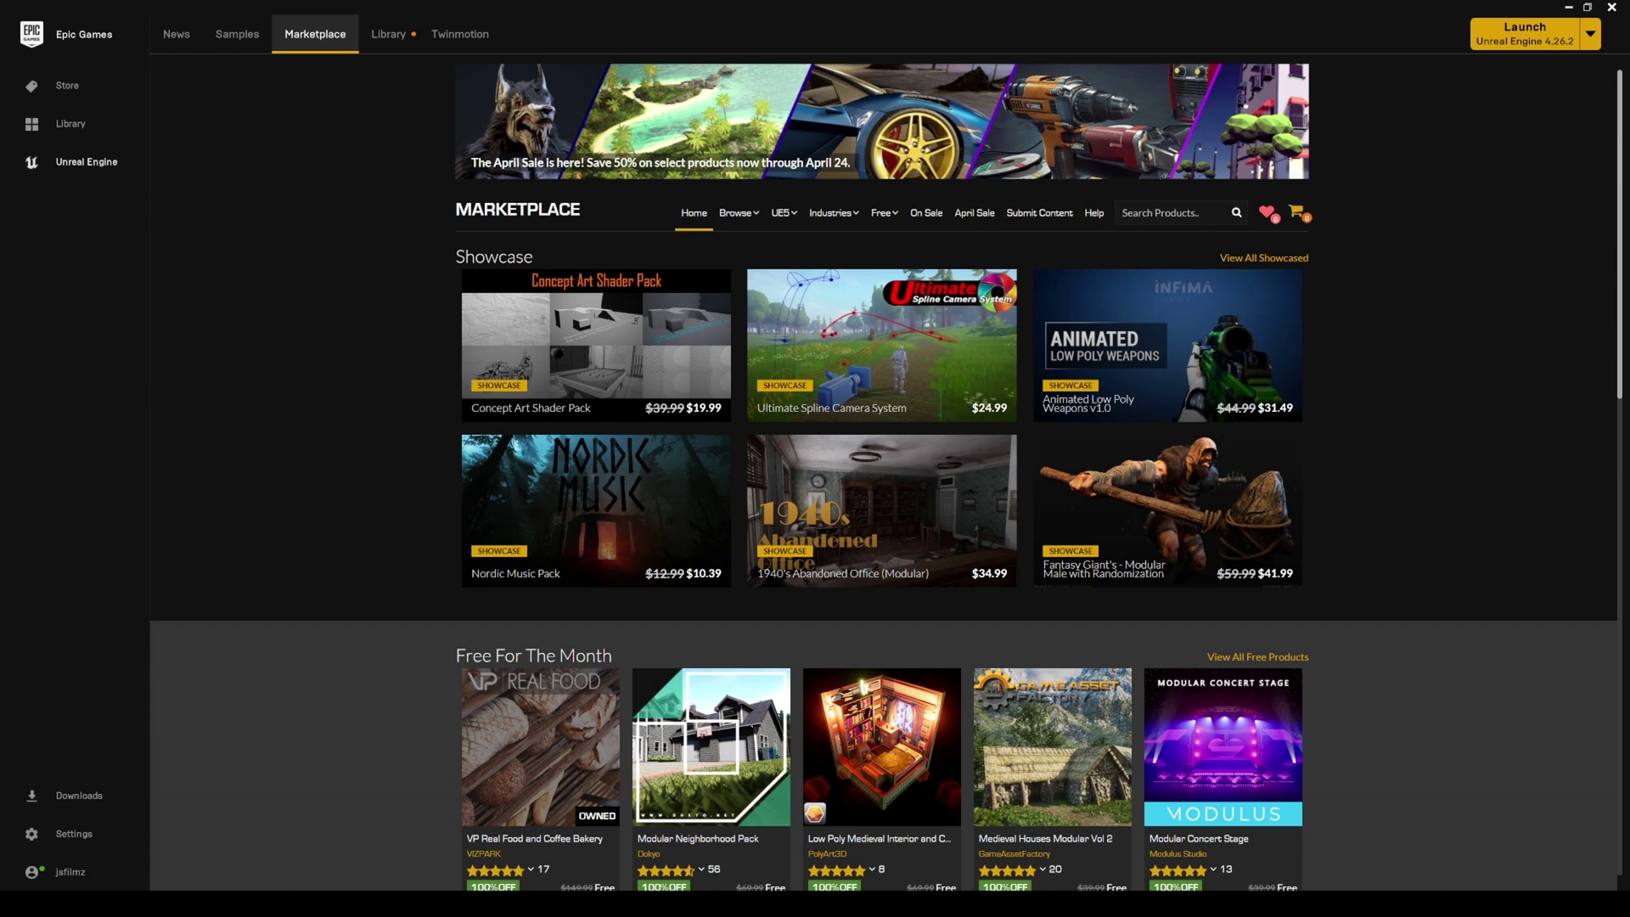
text(anamorphic)
key(Return)
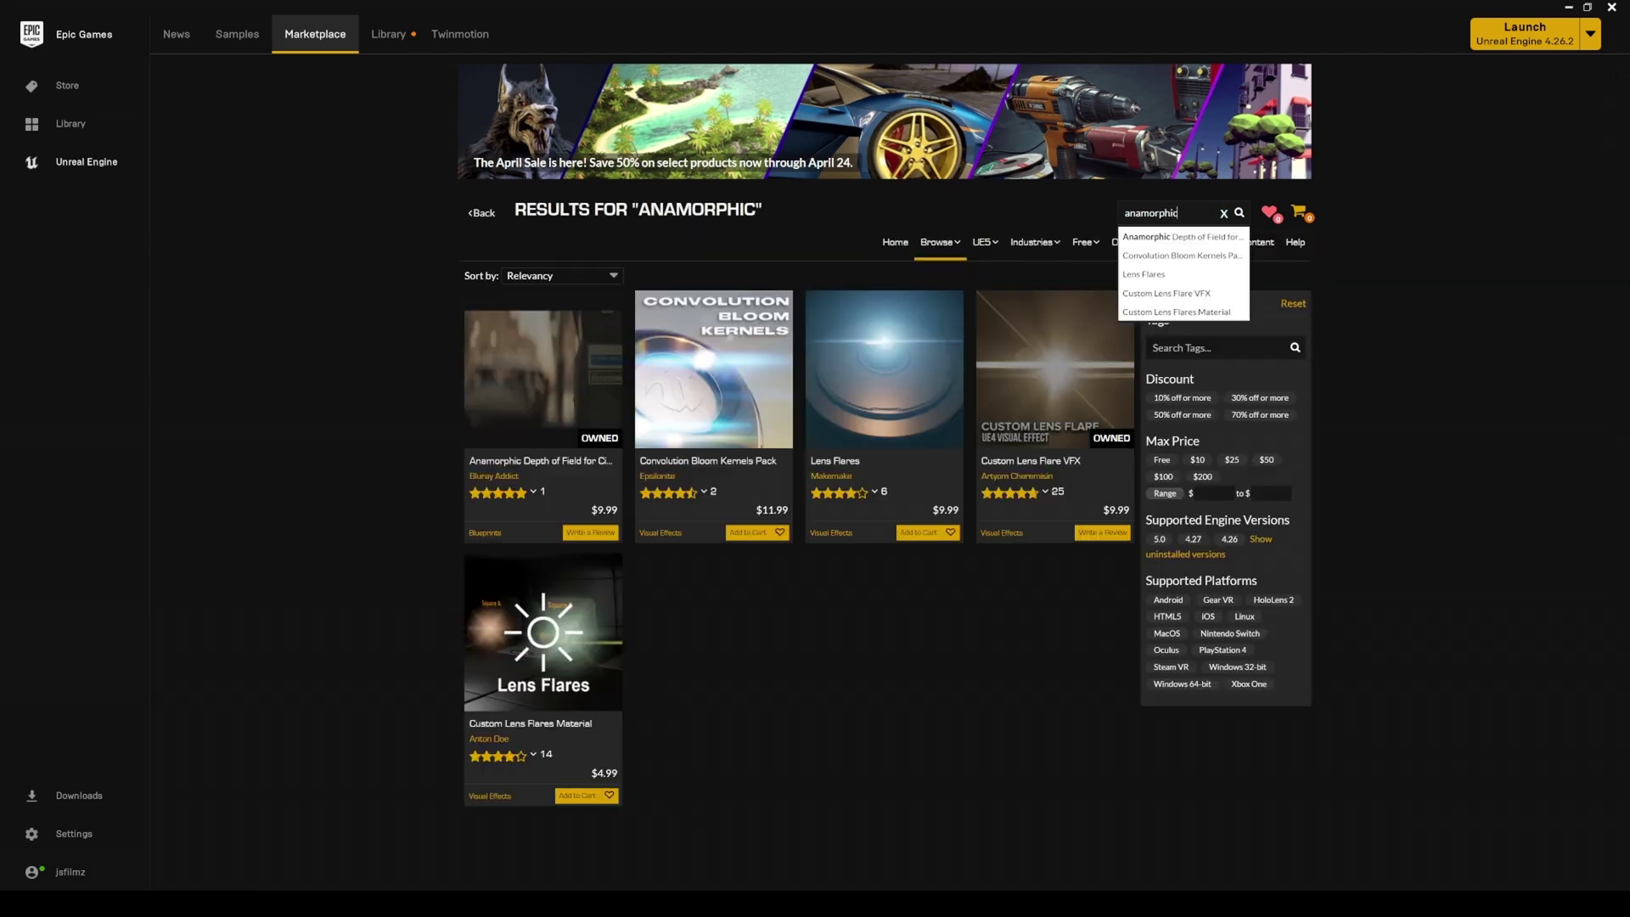
click(586, 423)
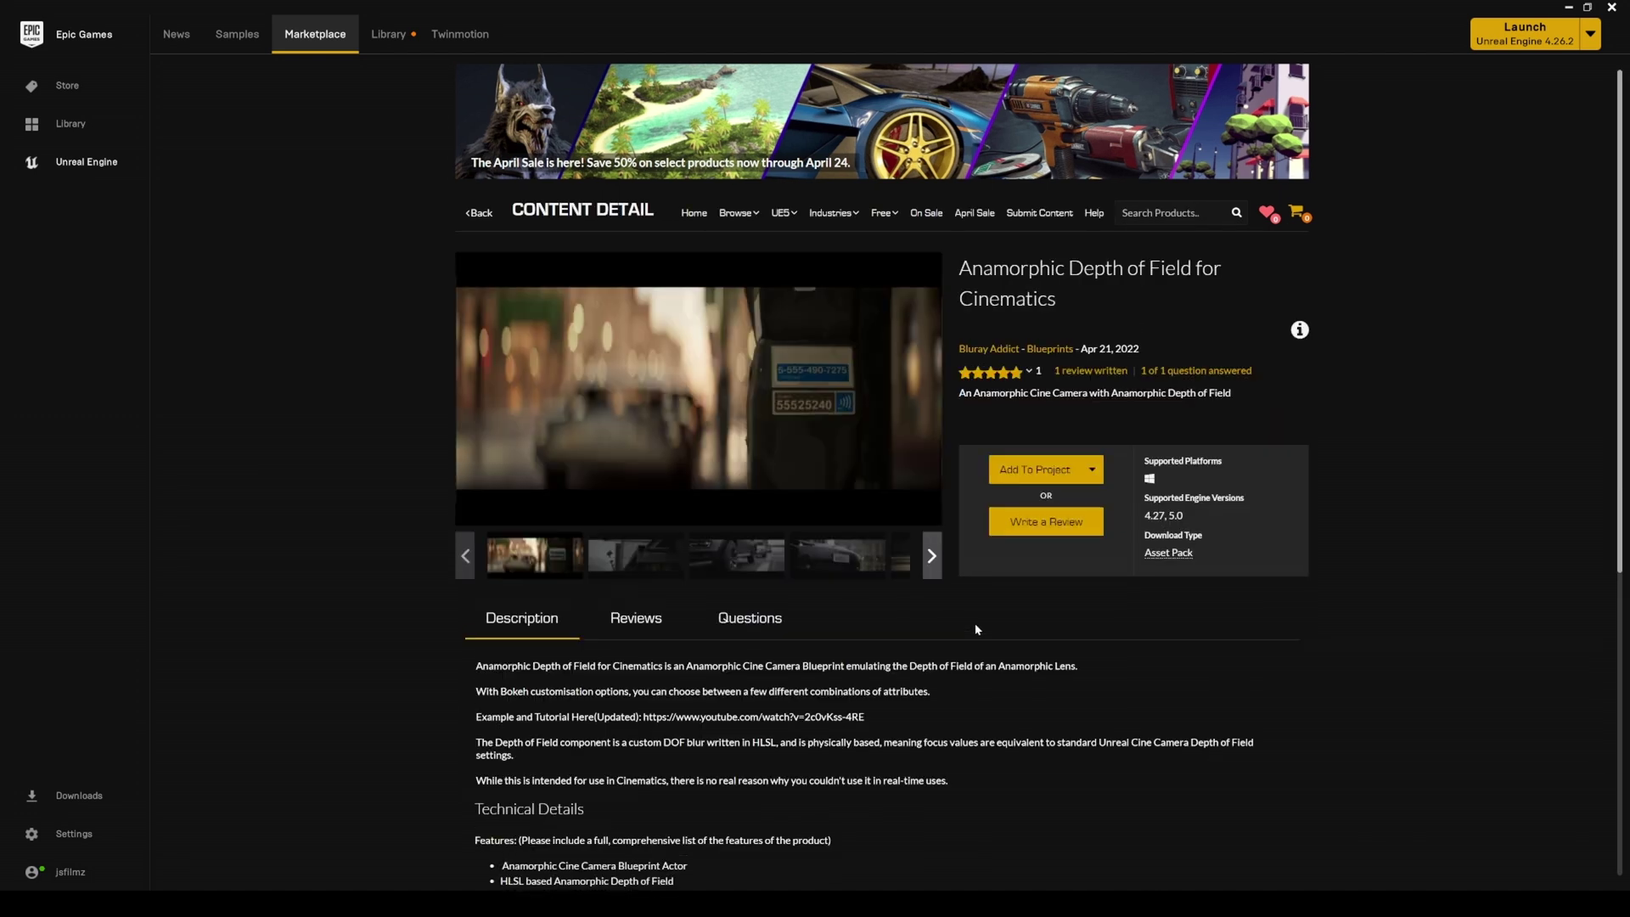
click(1039, 469)
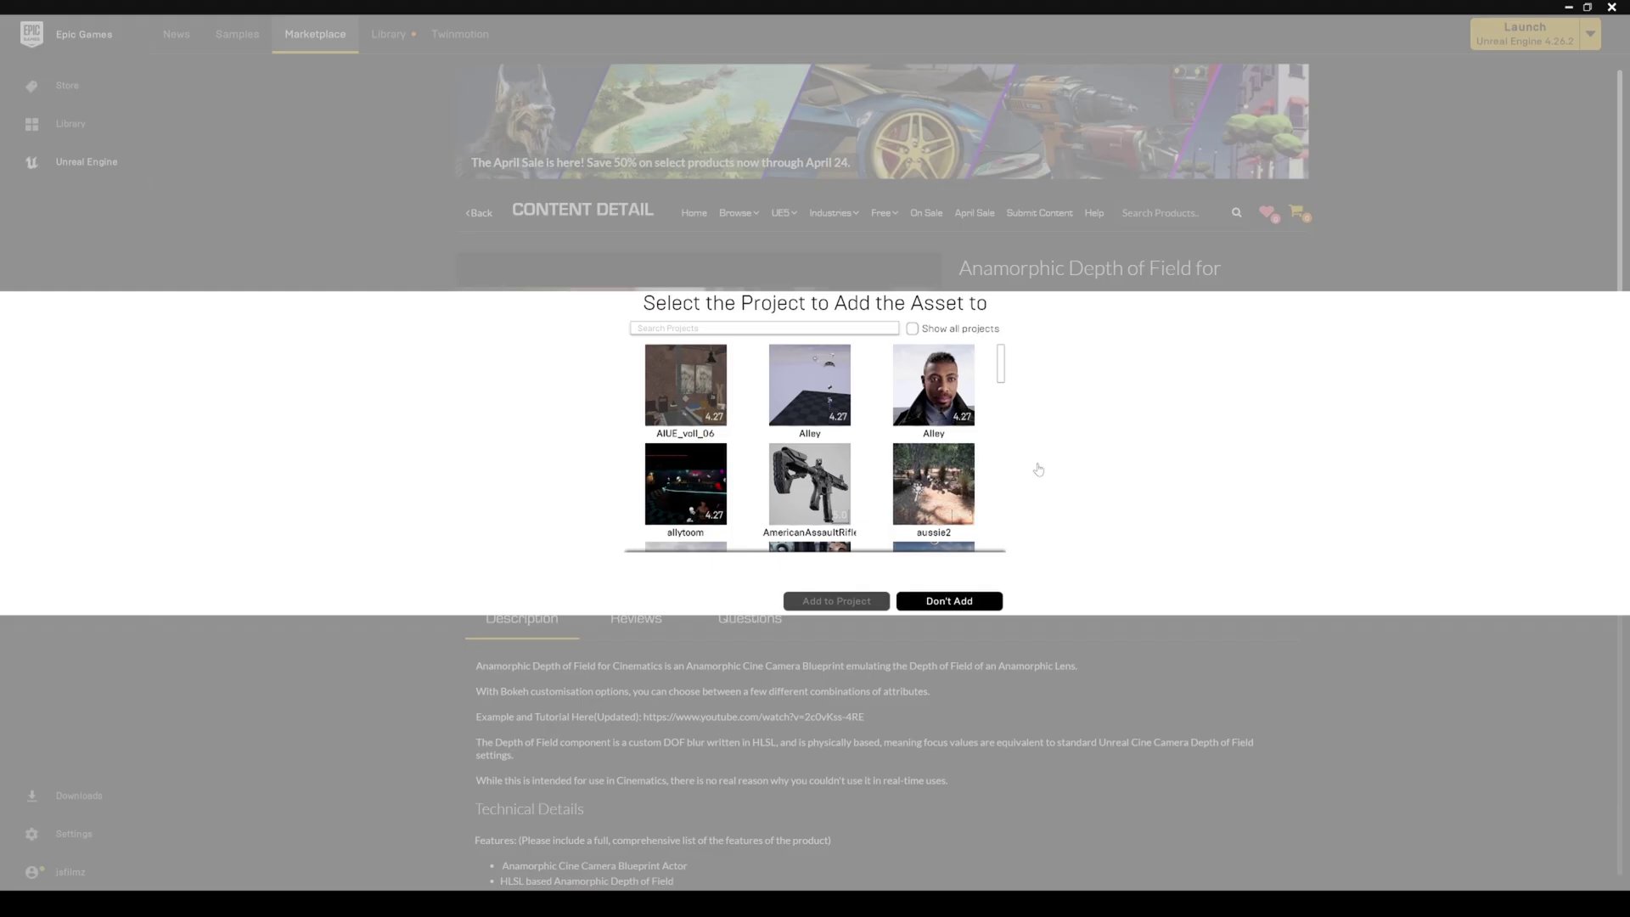
text(city)
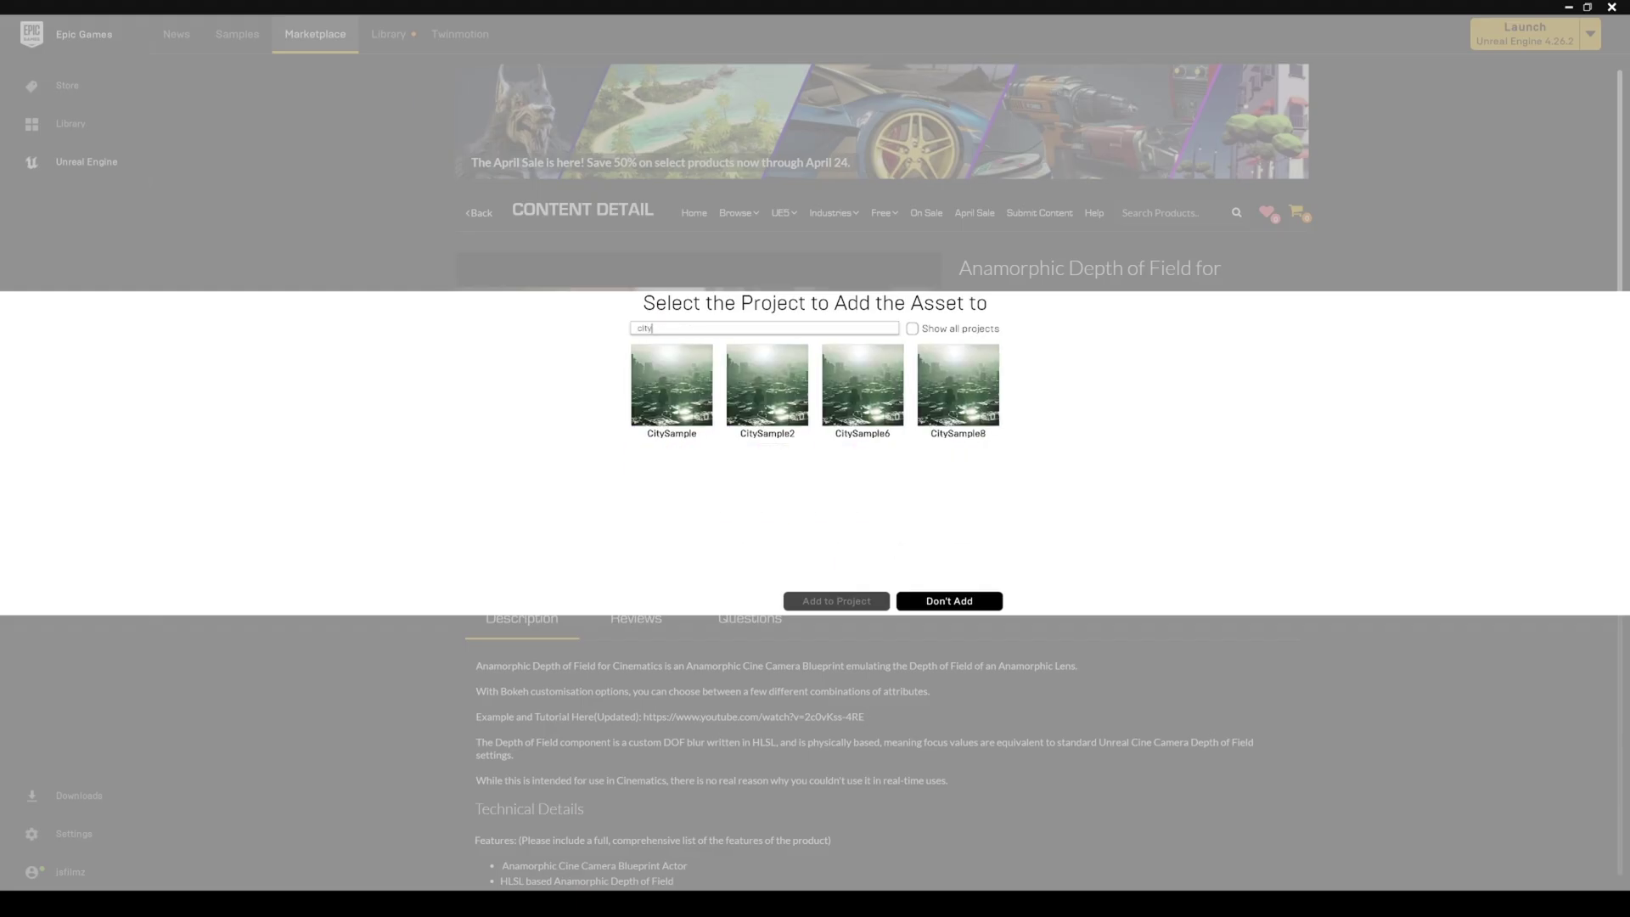
click(853, 399)
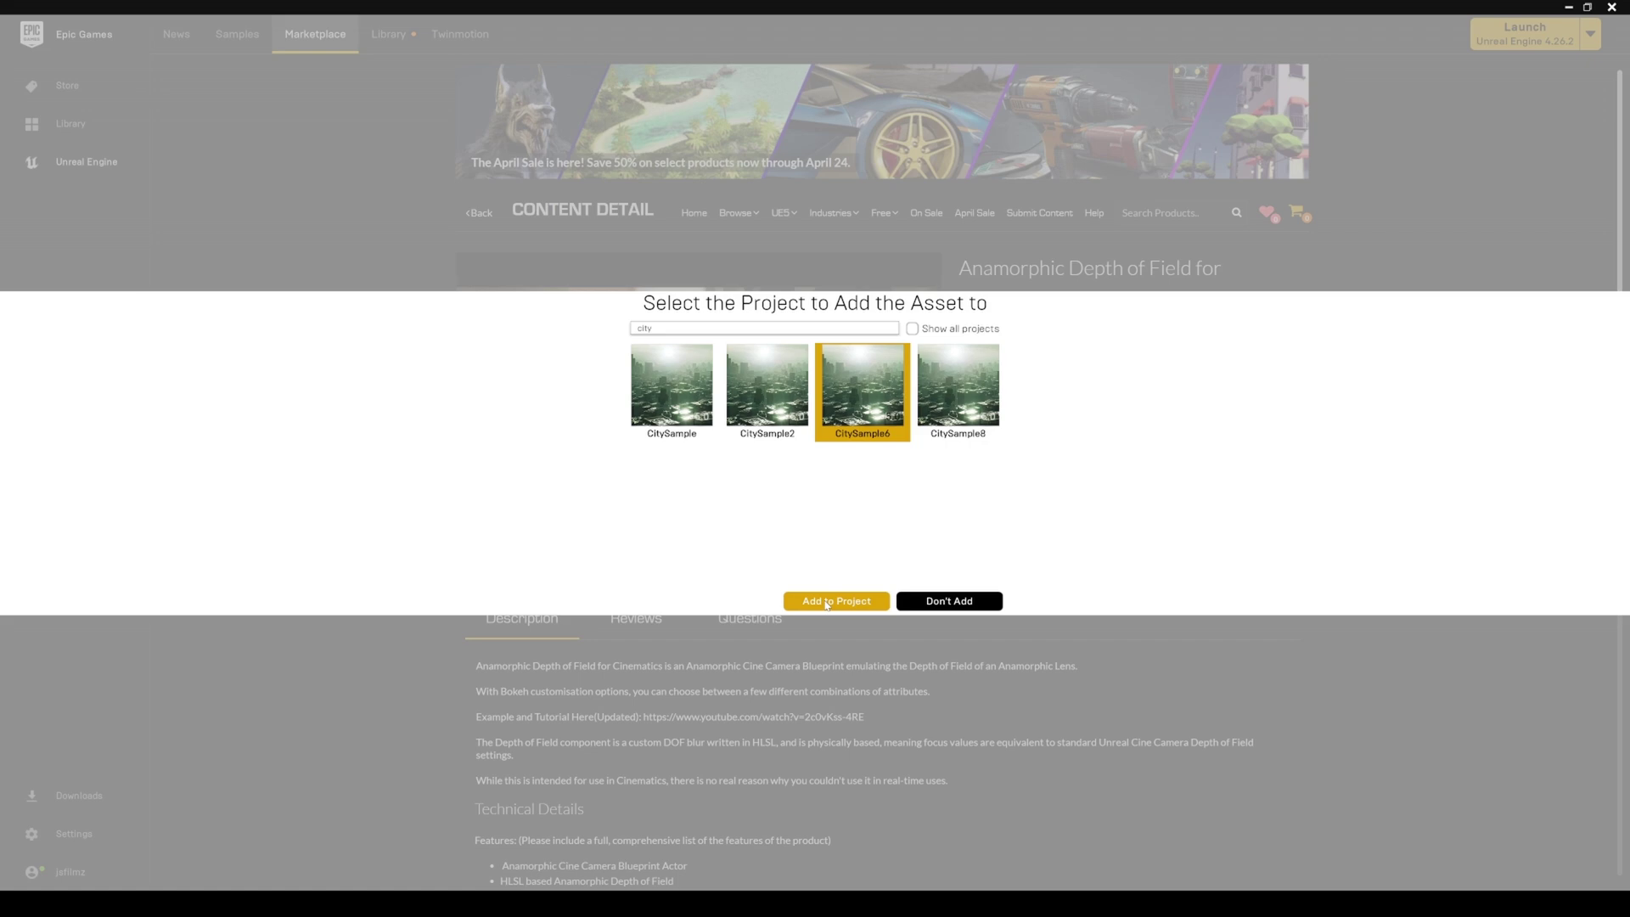
Step: Dismiss the blocked add-ons notification and the SteamVR status window
click(836, 602)
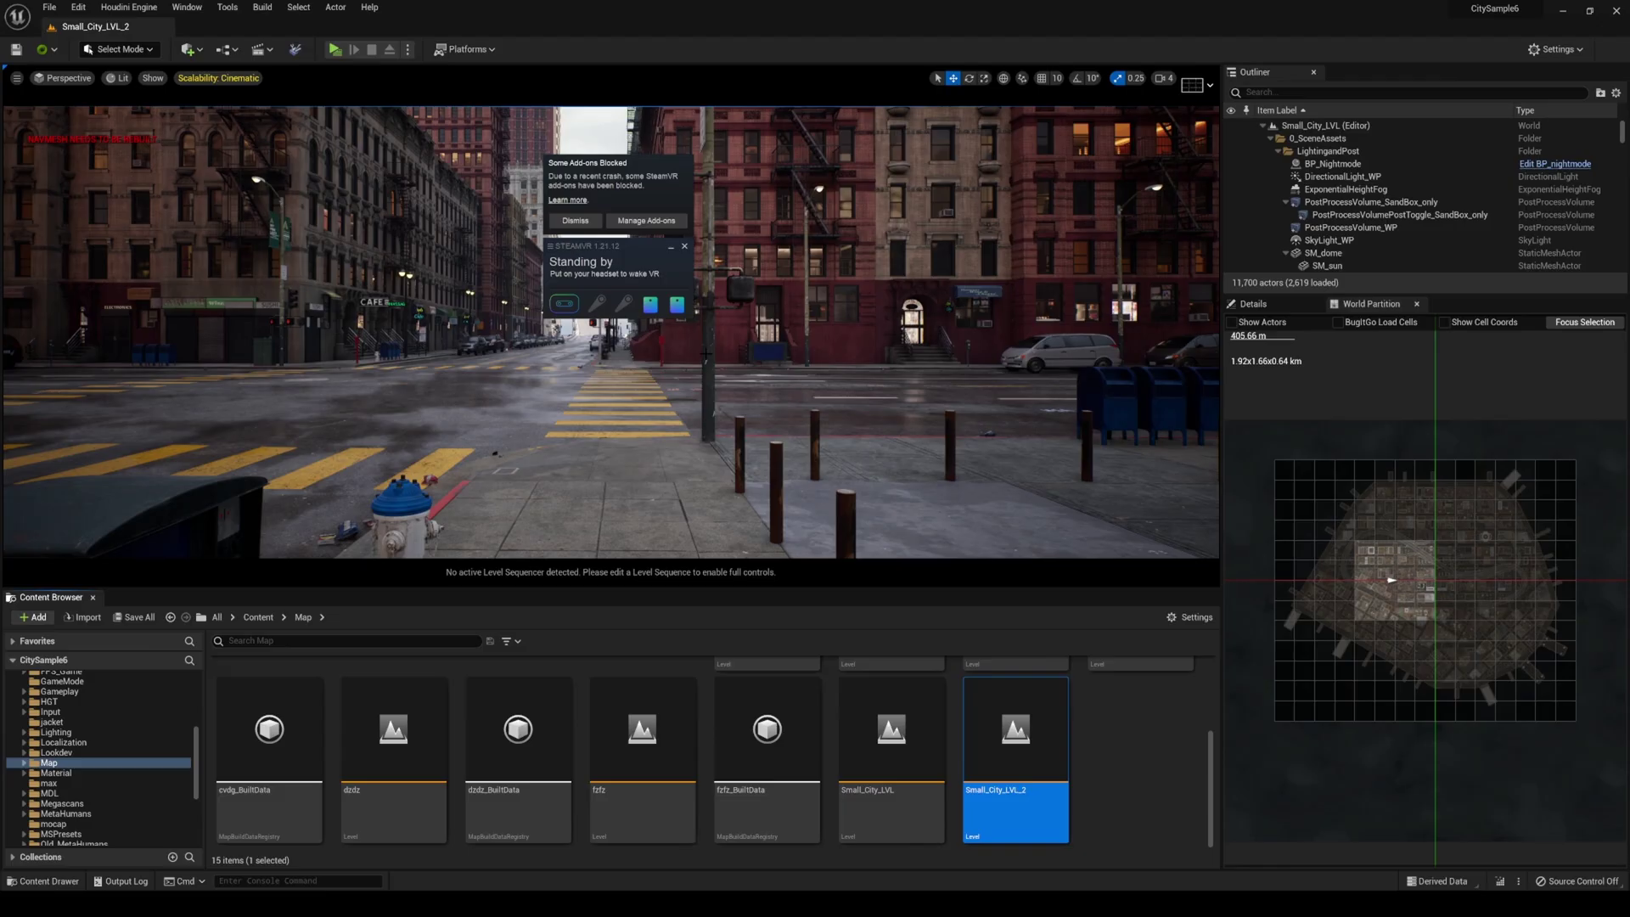
click(577, 222)
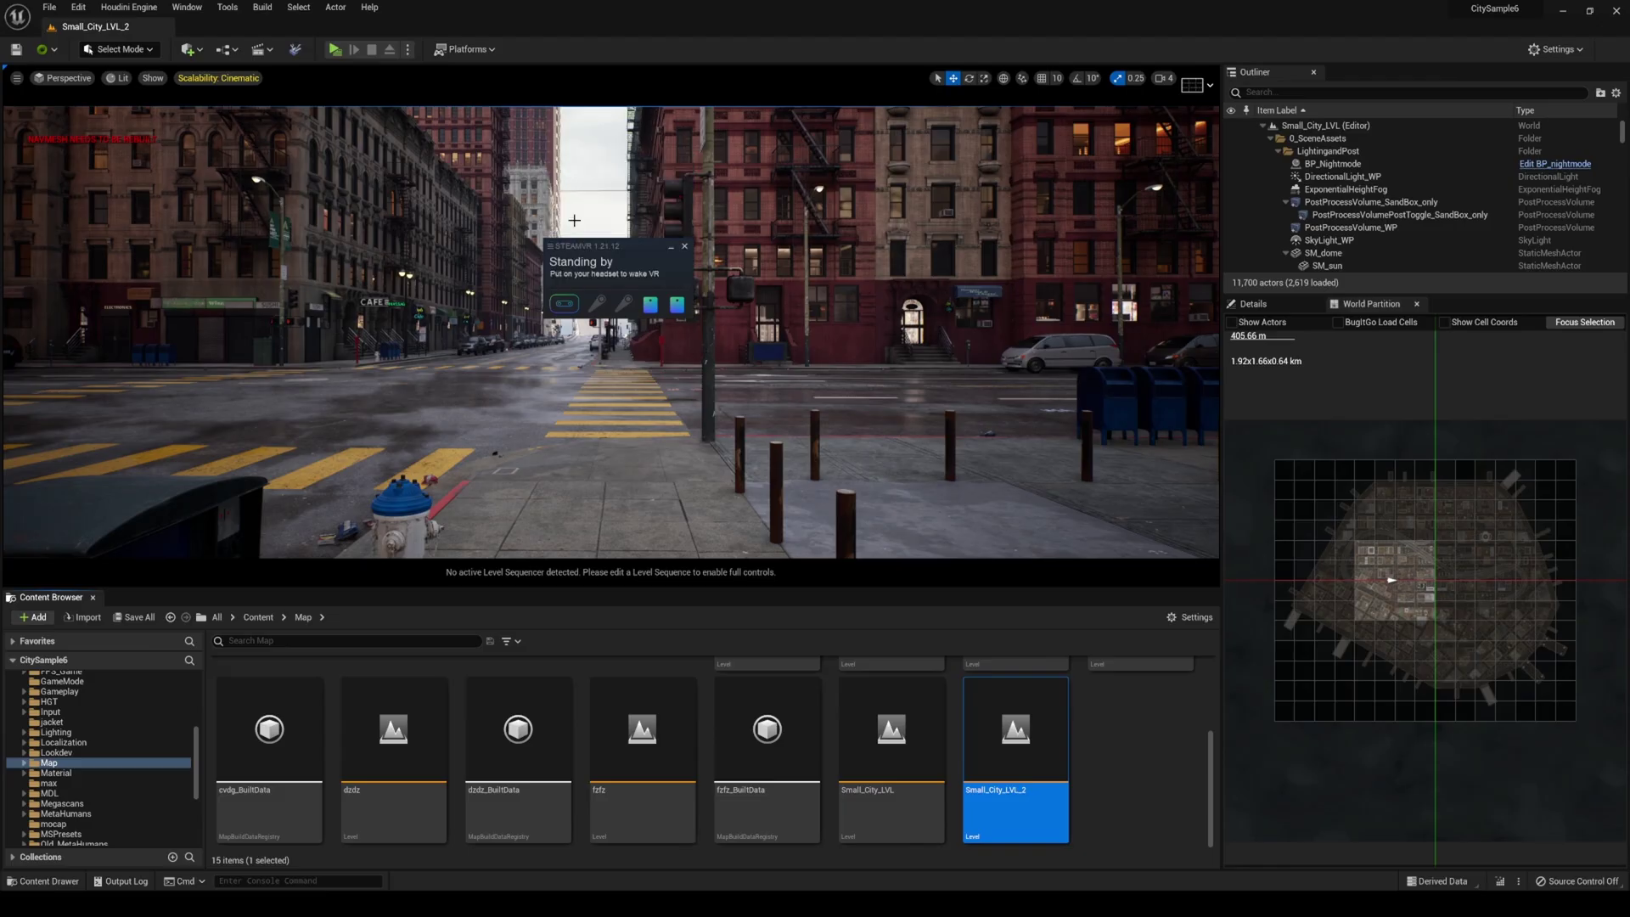
click(671, 249)
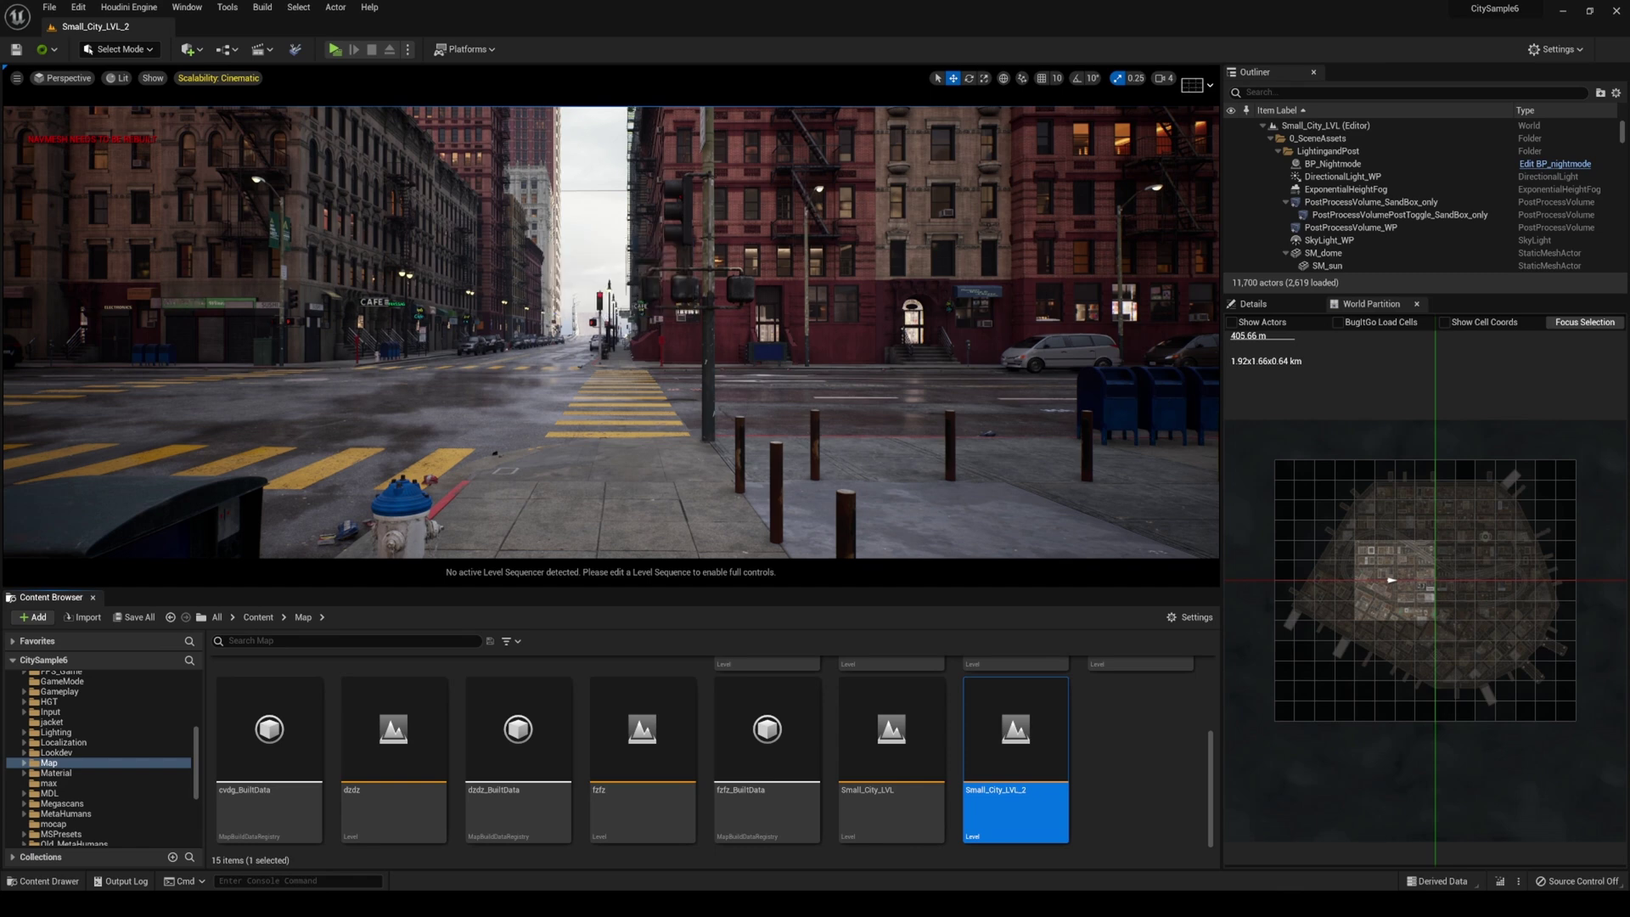
right_drag(526, 569, 473, 575)
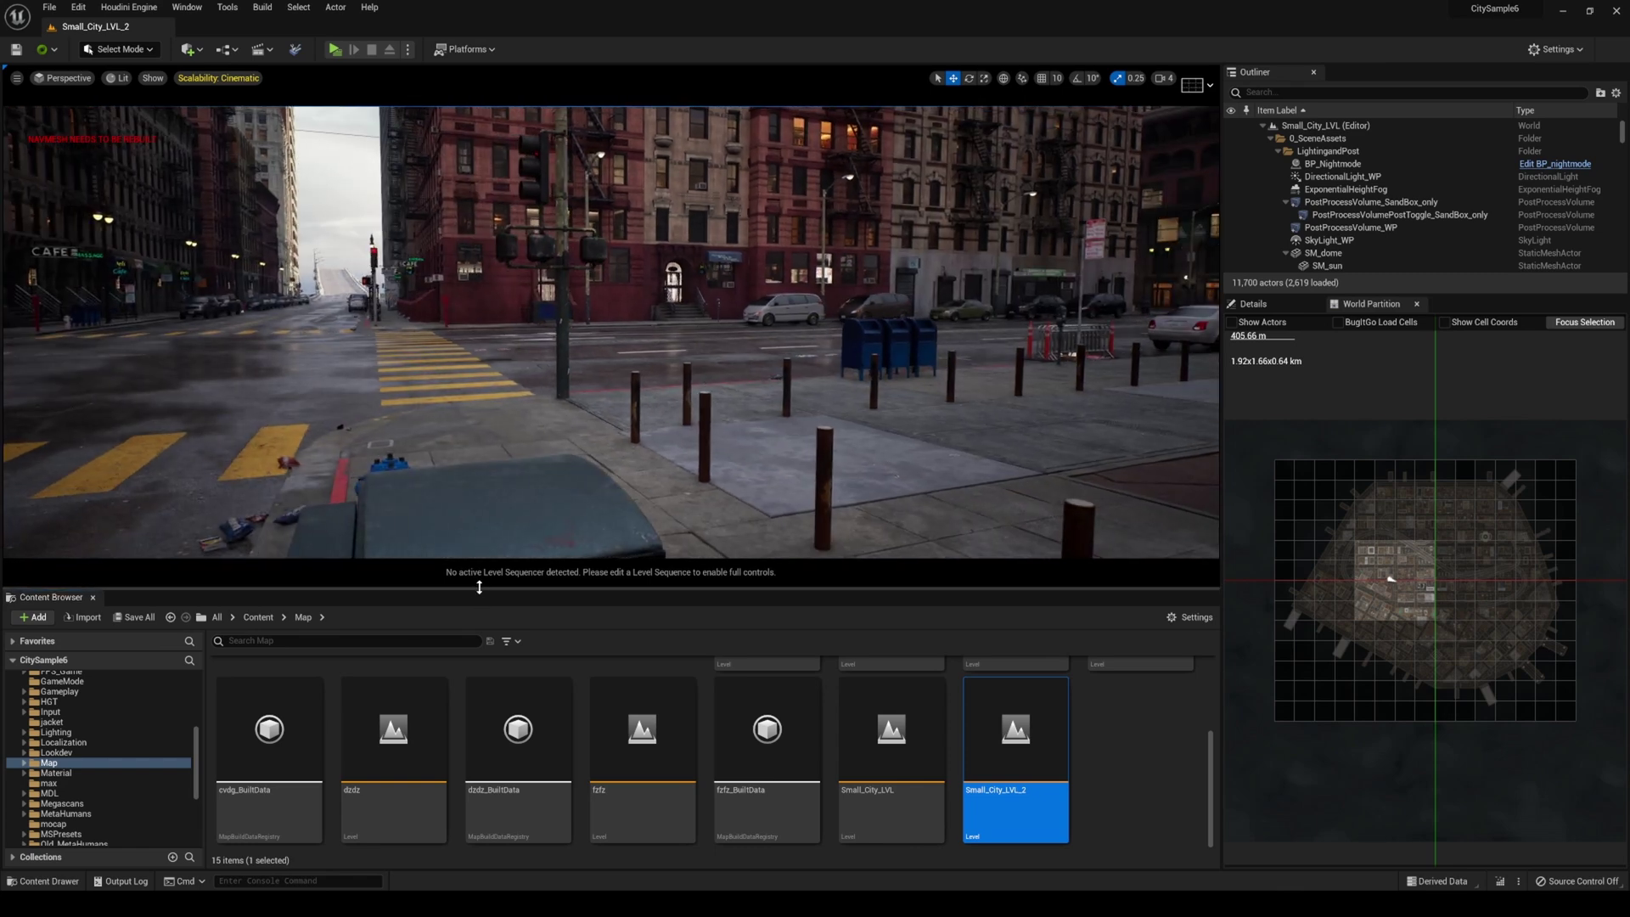
Step: Open Content > AnamorphicDOF > Blueprints and drag AnamorphicCineCamera into the street scene
drag(479, 587, 479, 475)
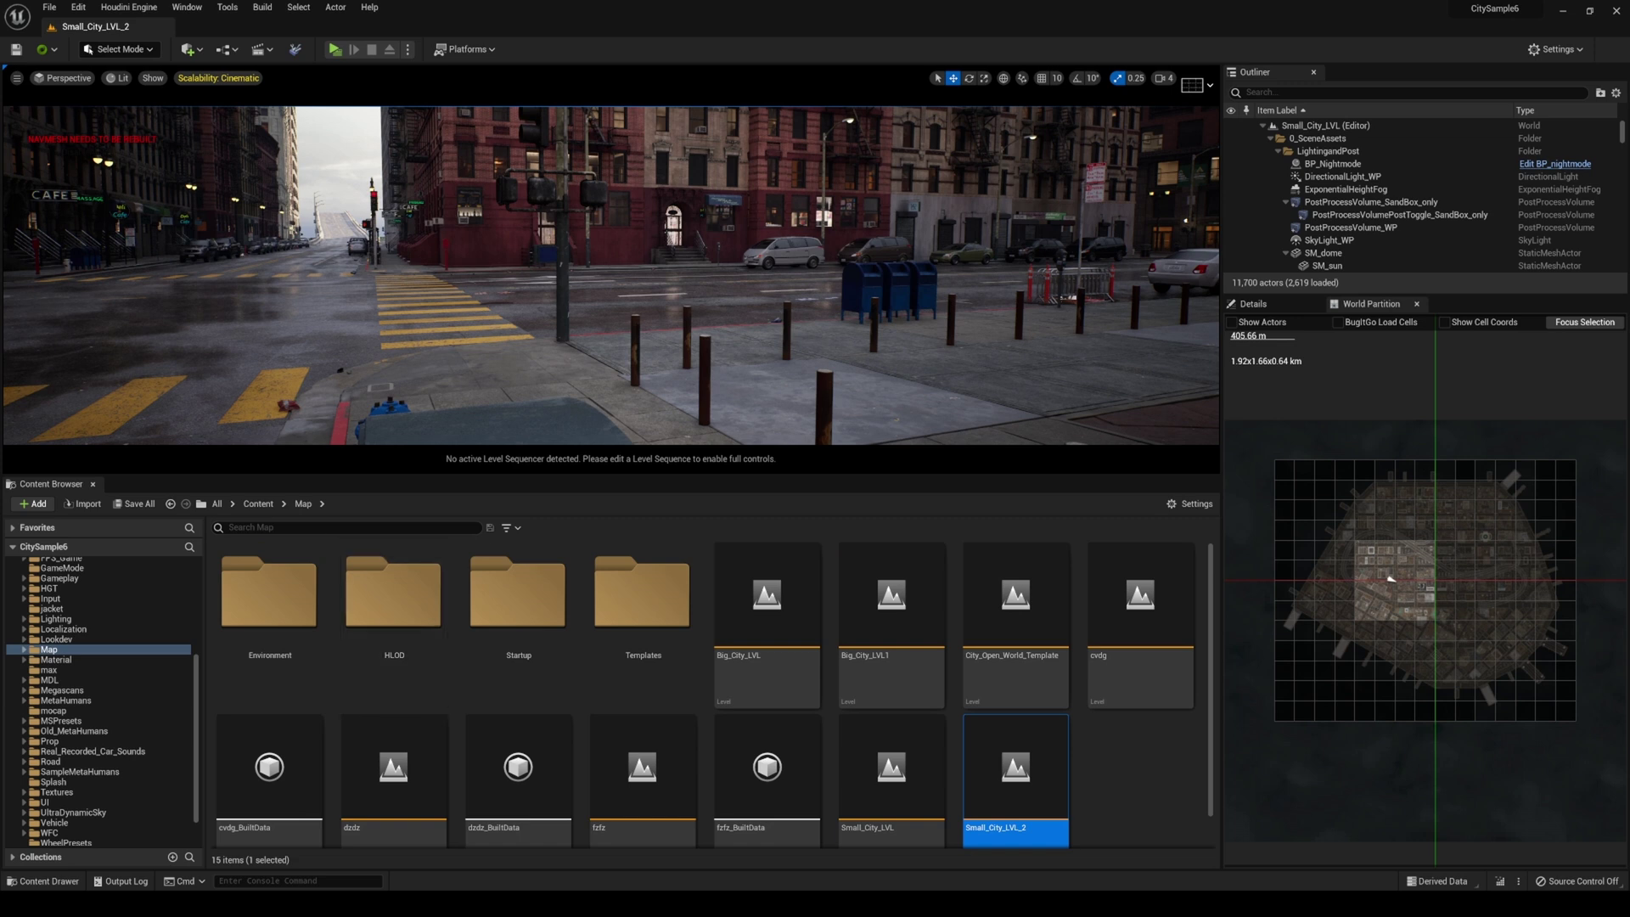
click(258, 503)
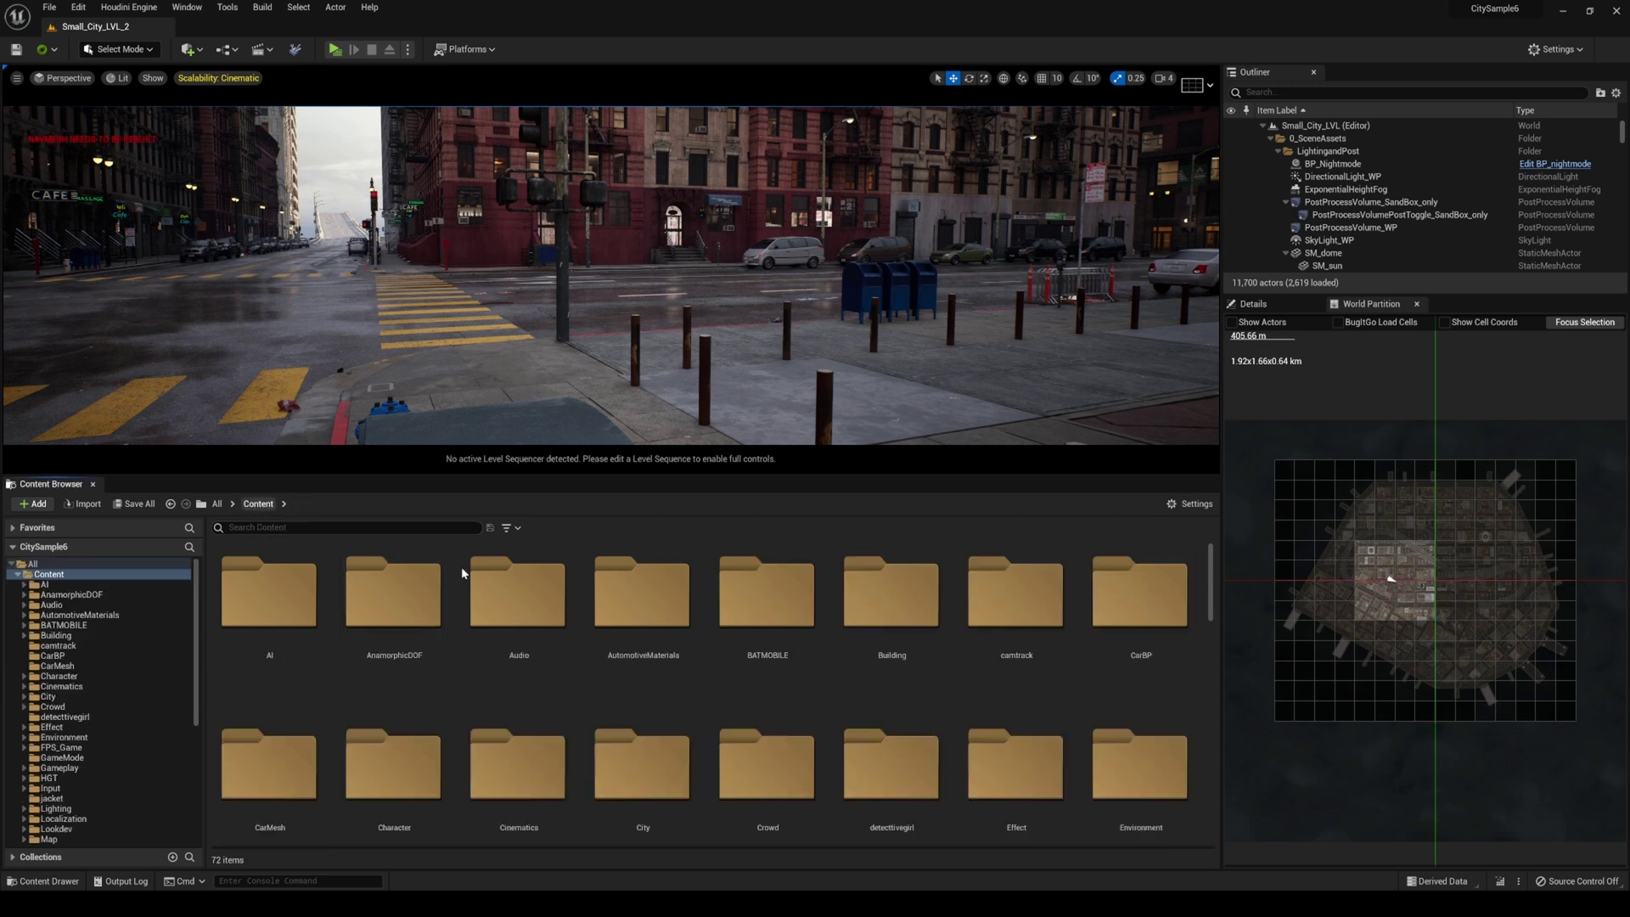
double_click(402, 615)
double_click(406, 574)
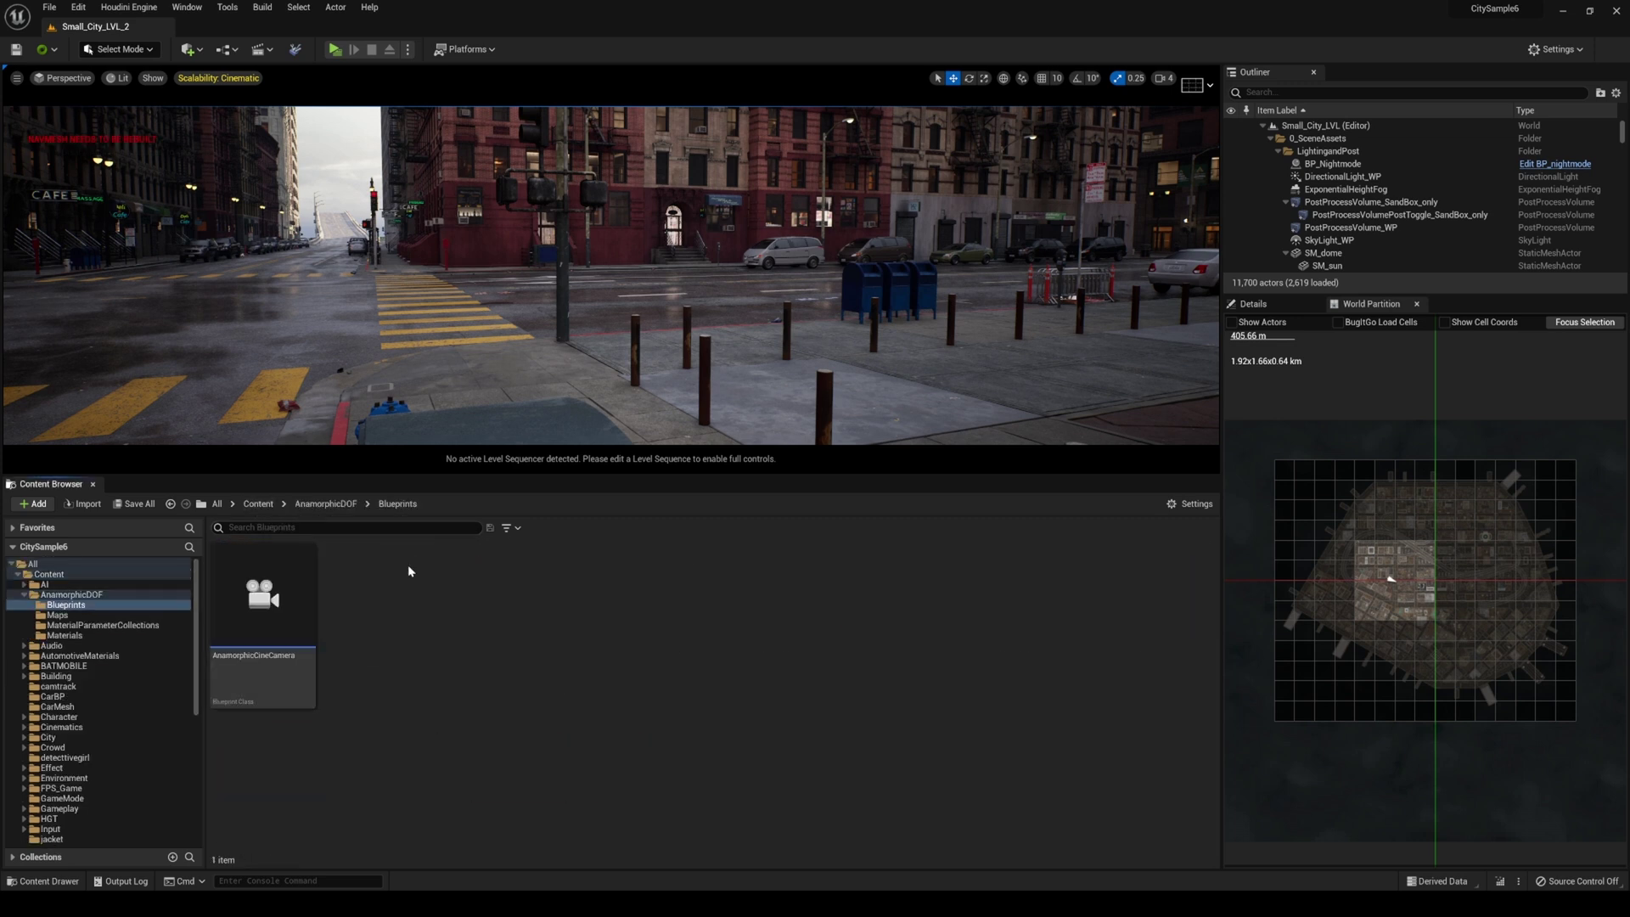
drag(280, 625, 521, 340)
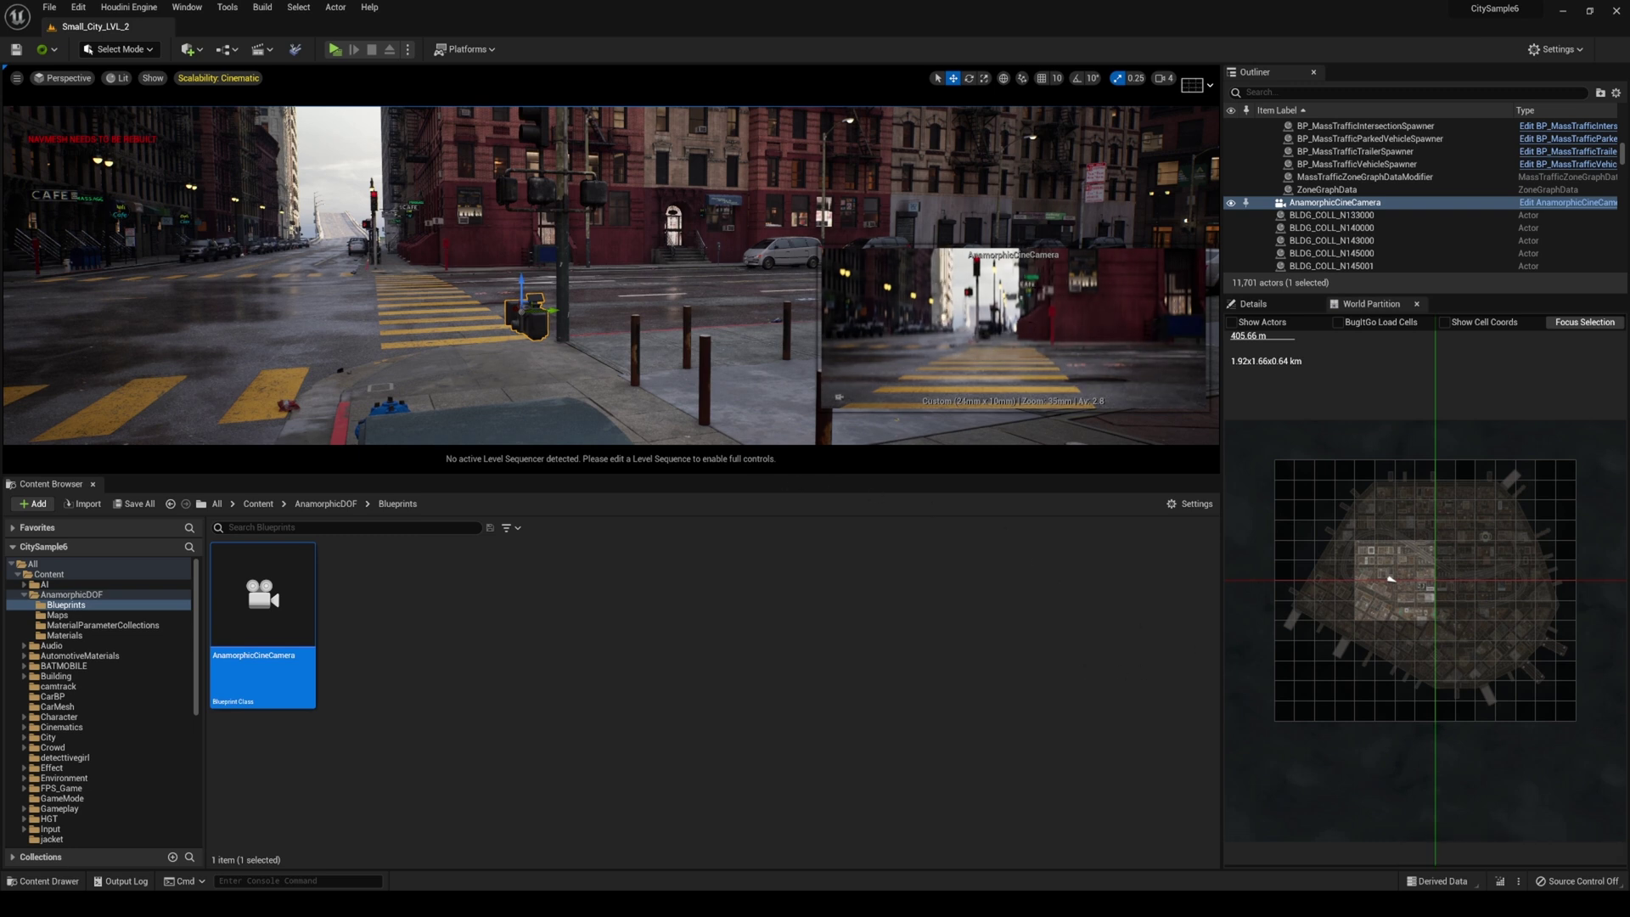
Step: Pilot the AnamorphicCineCamera and frame the white car's front close up in an enlarged viewport
click(64, 77)
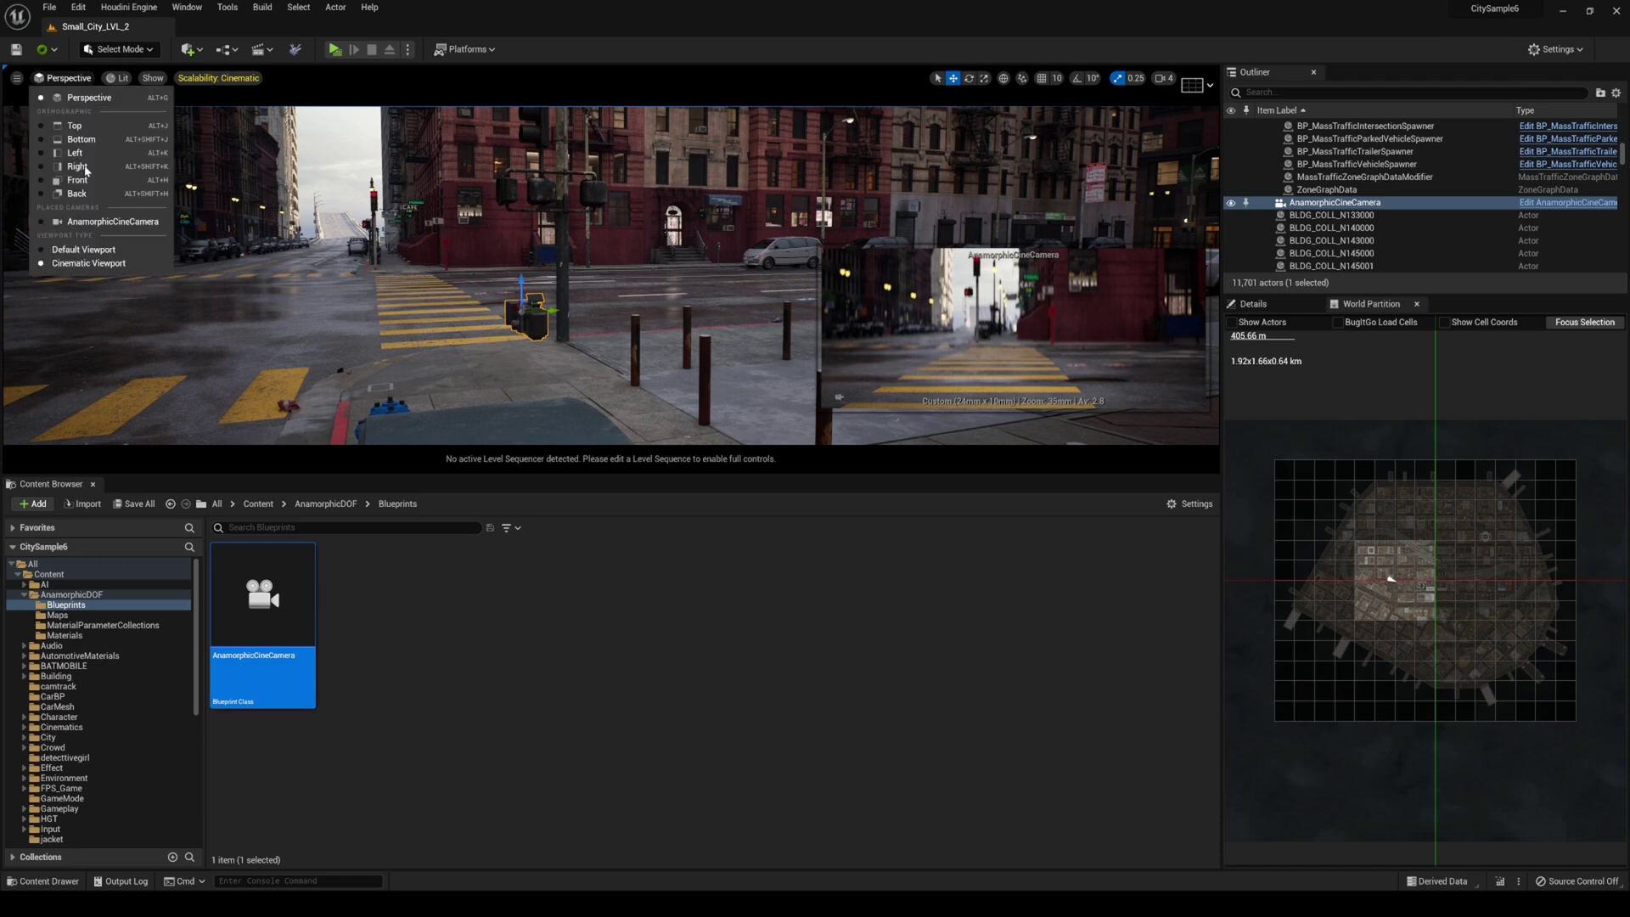
click(76, 221)
right_drag(455, 284, 456, 284)
right_drag(586, 459, 586, 460)
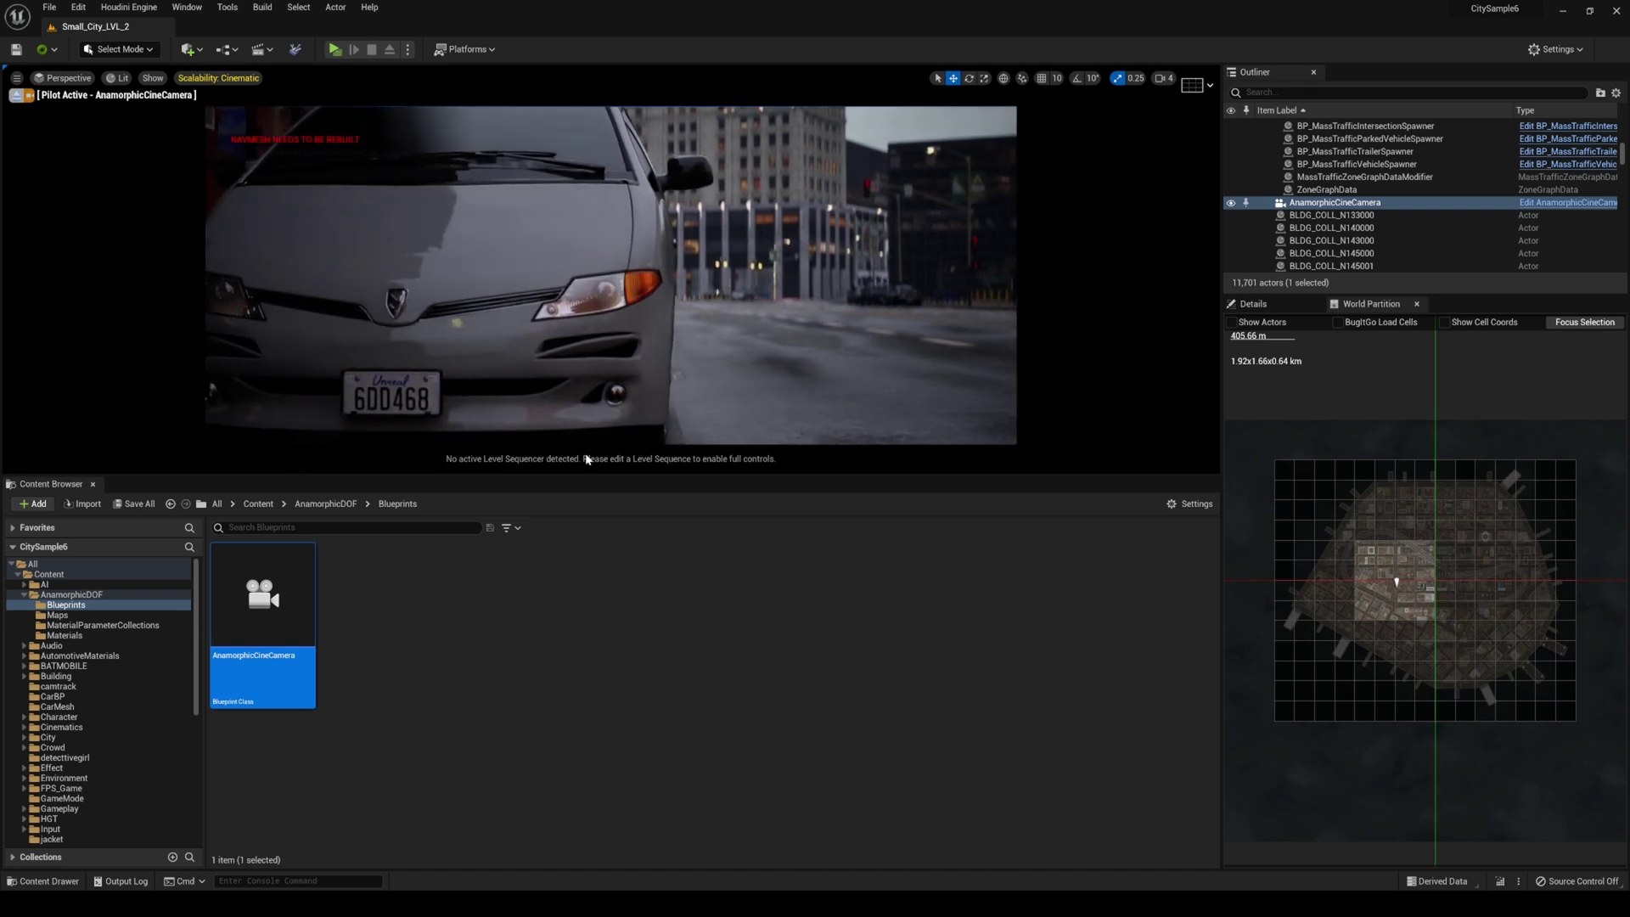
drag(829, 481, 860, 702)
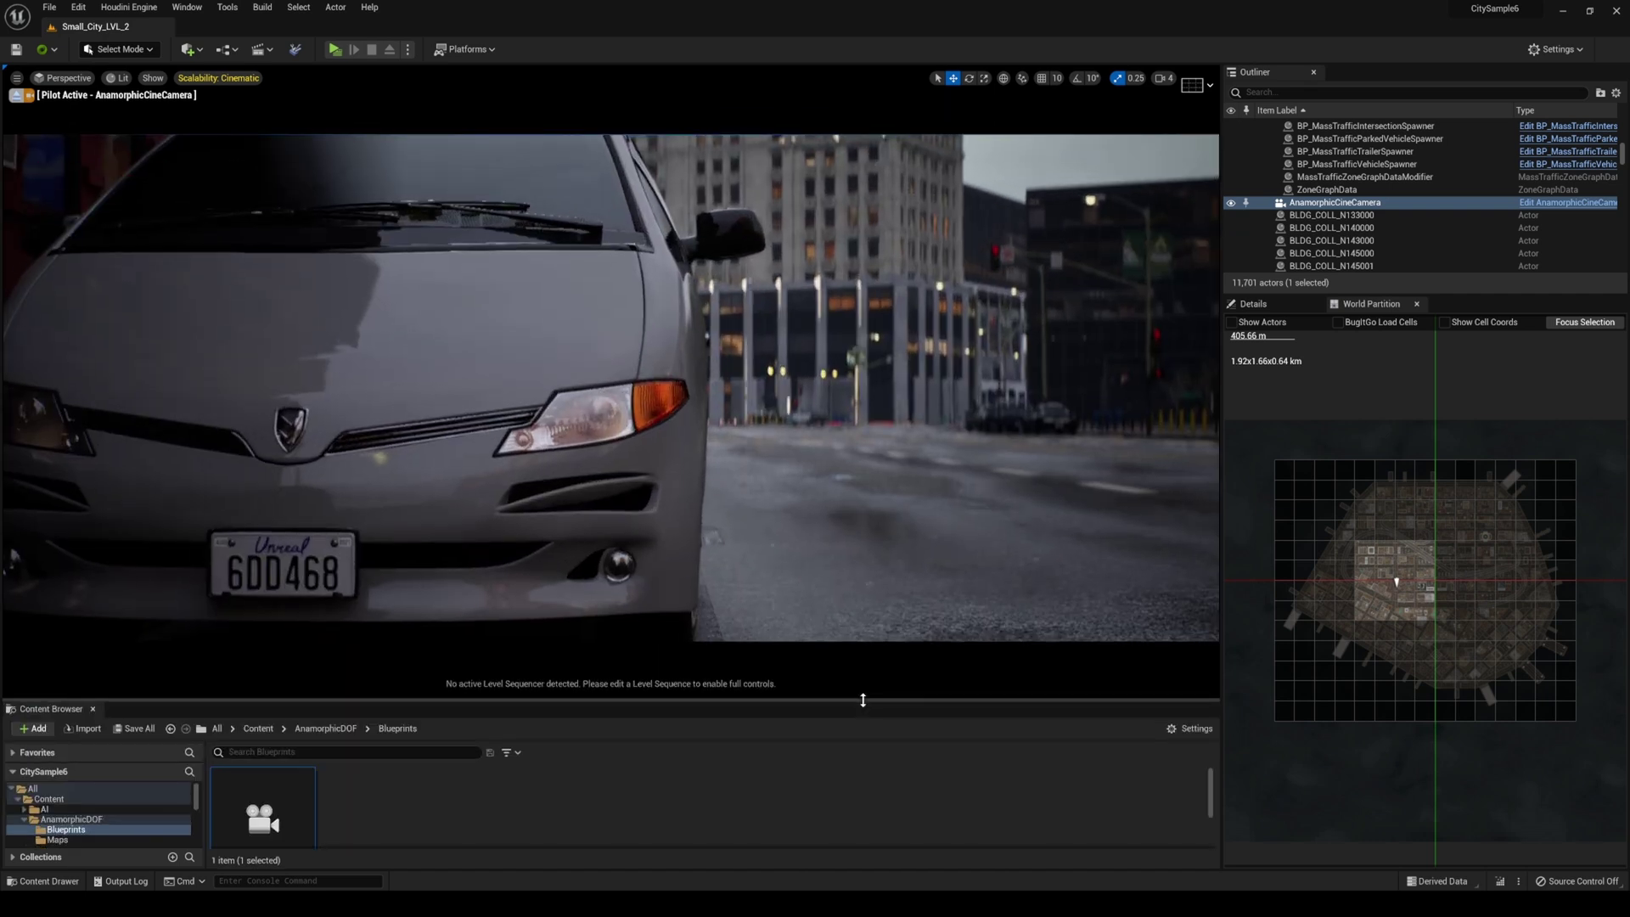
right_drag(904, 233, 900, 233)
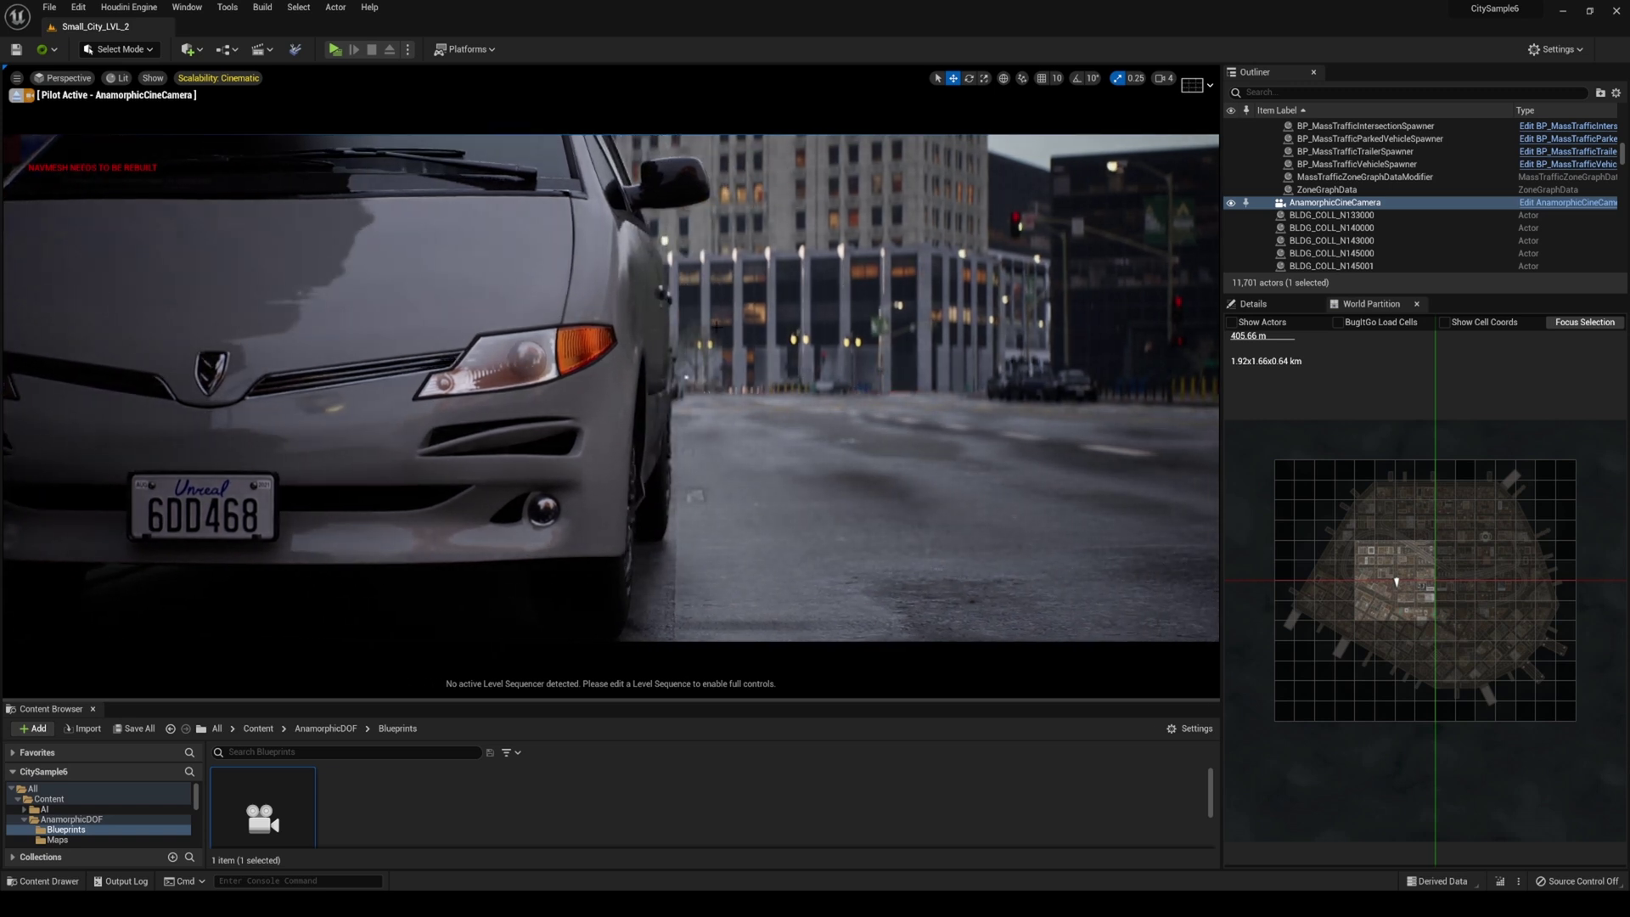
Step: Set the camera's Anamorphic Squeeze Ratio to 2.0 and Anamorphic Focus Distance to about 469
click(1247, 304)
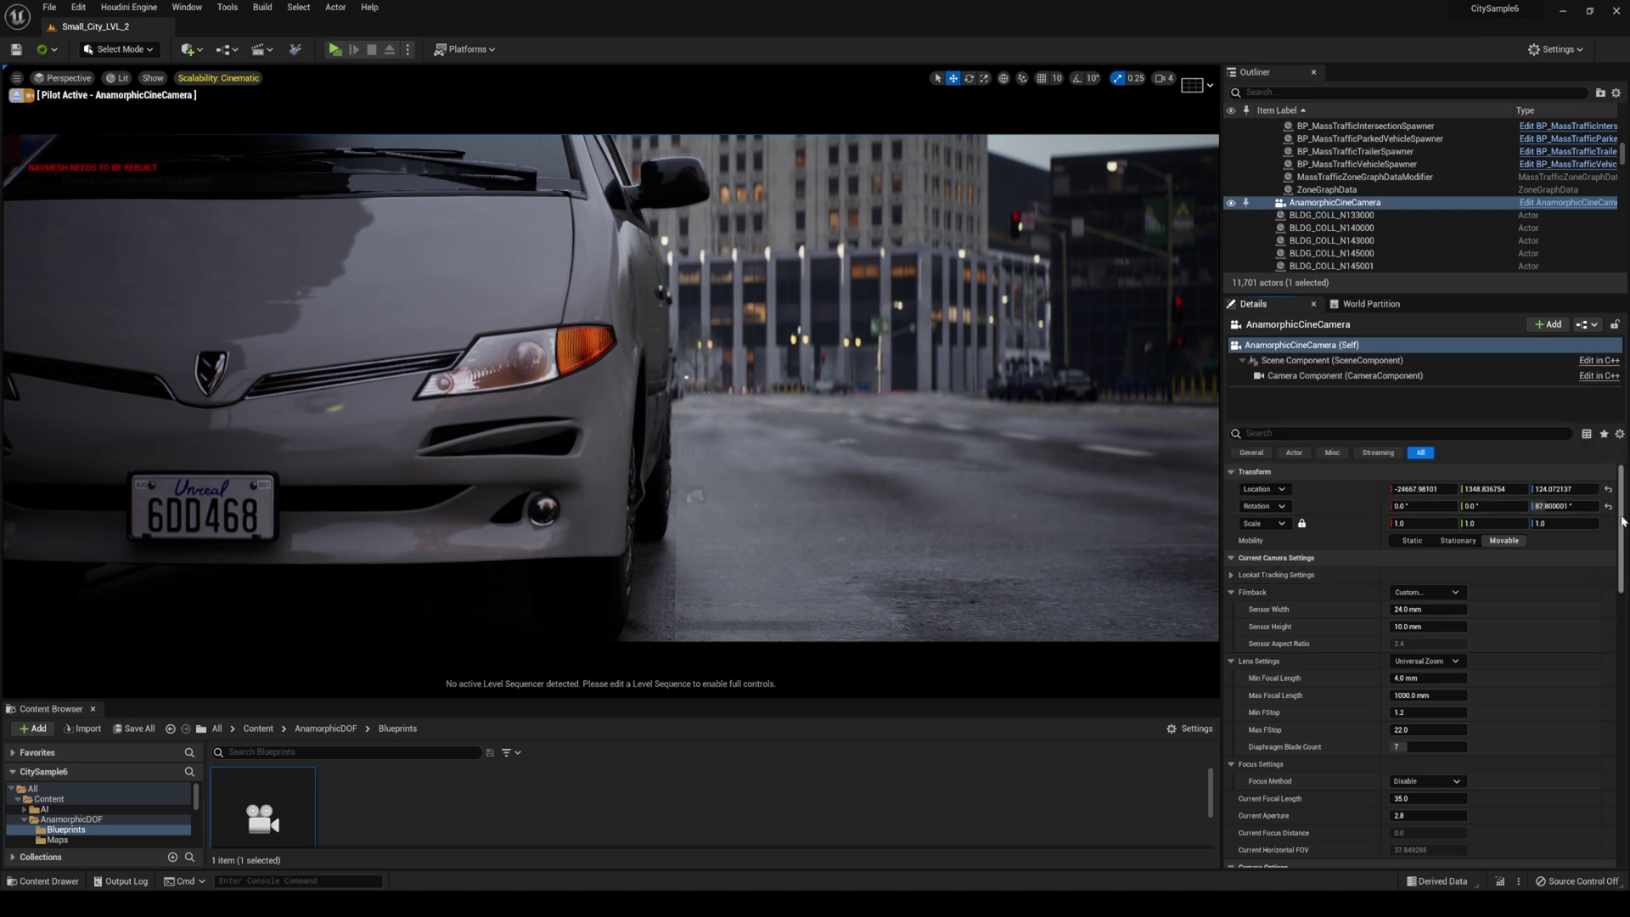
drag(1623, 523, 1623, 612)
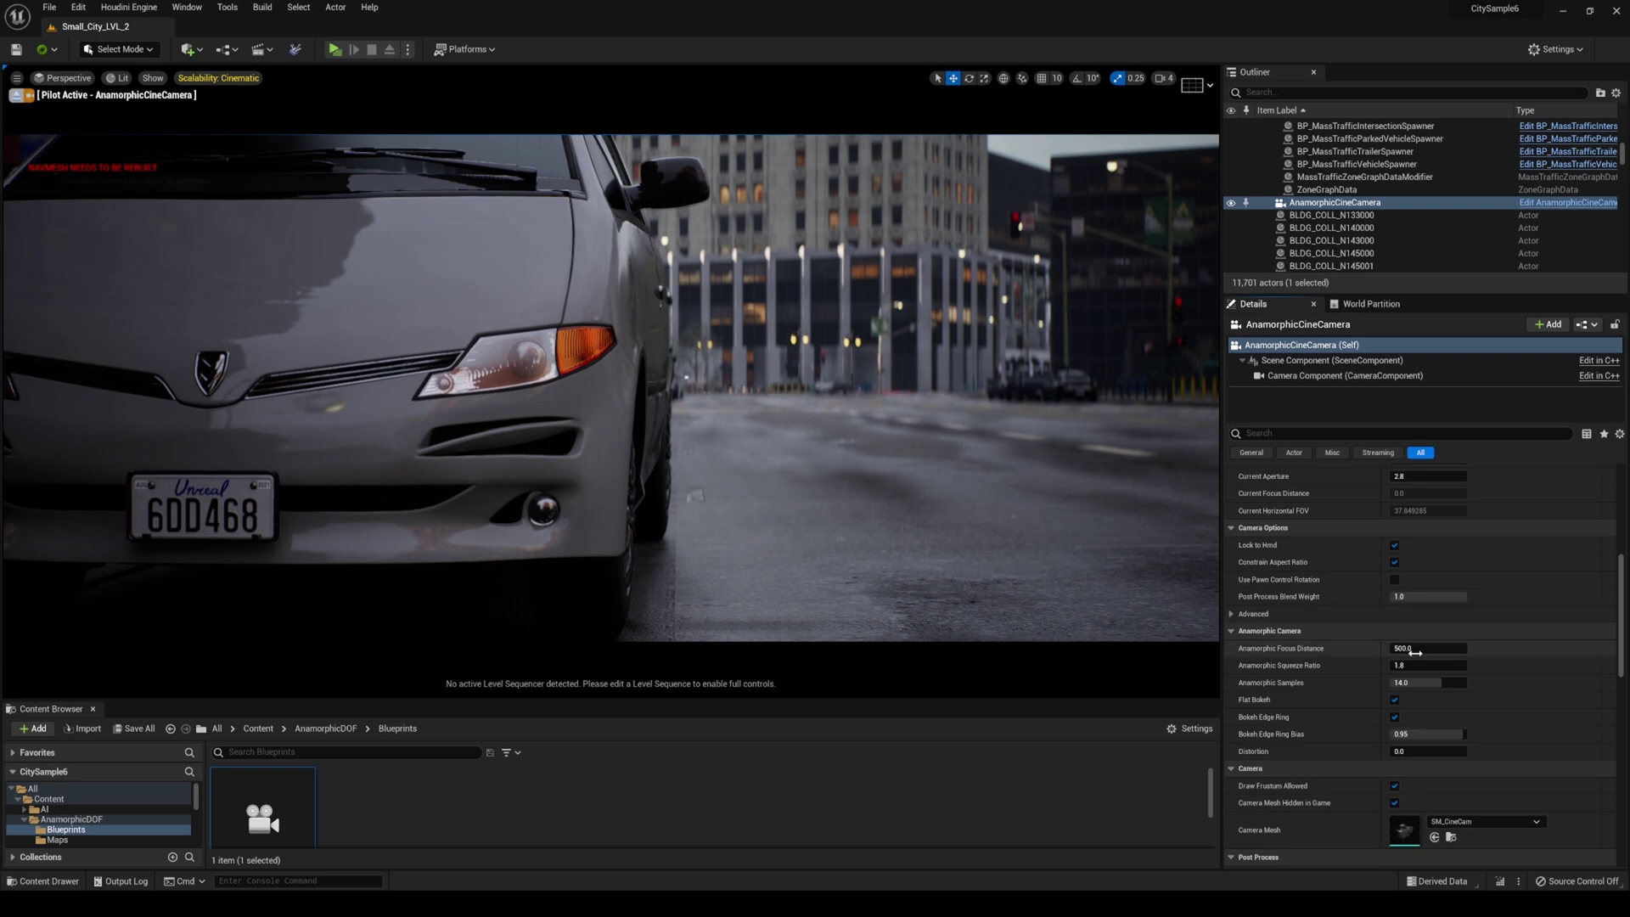
drag(1414, 651, 1569, 651)
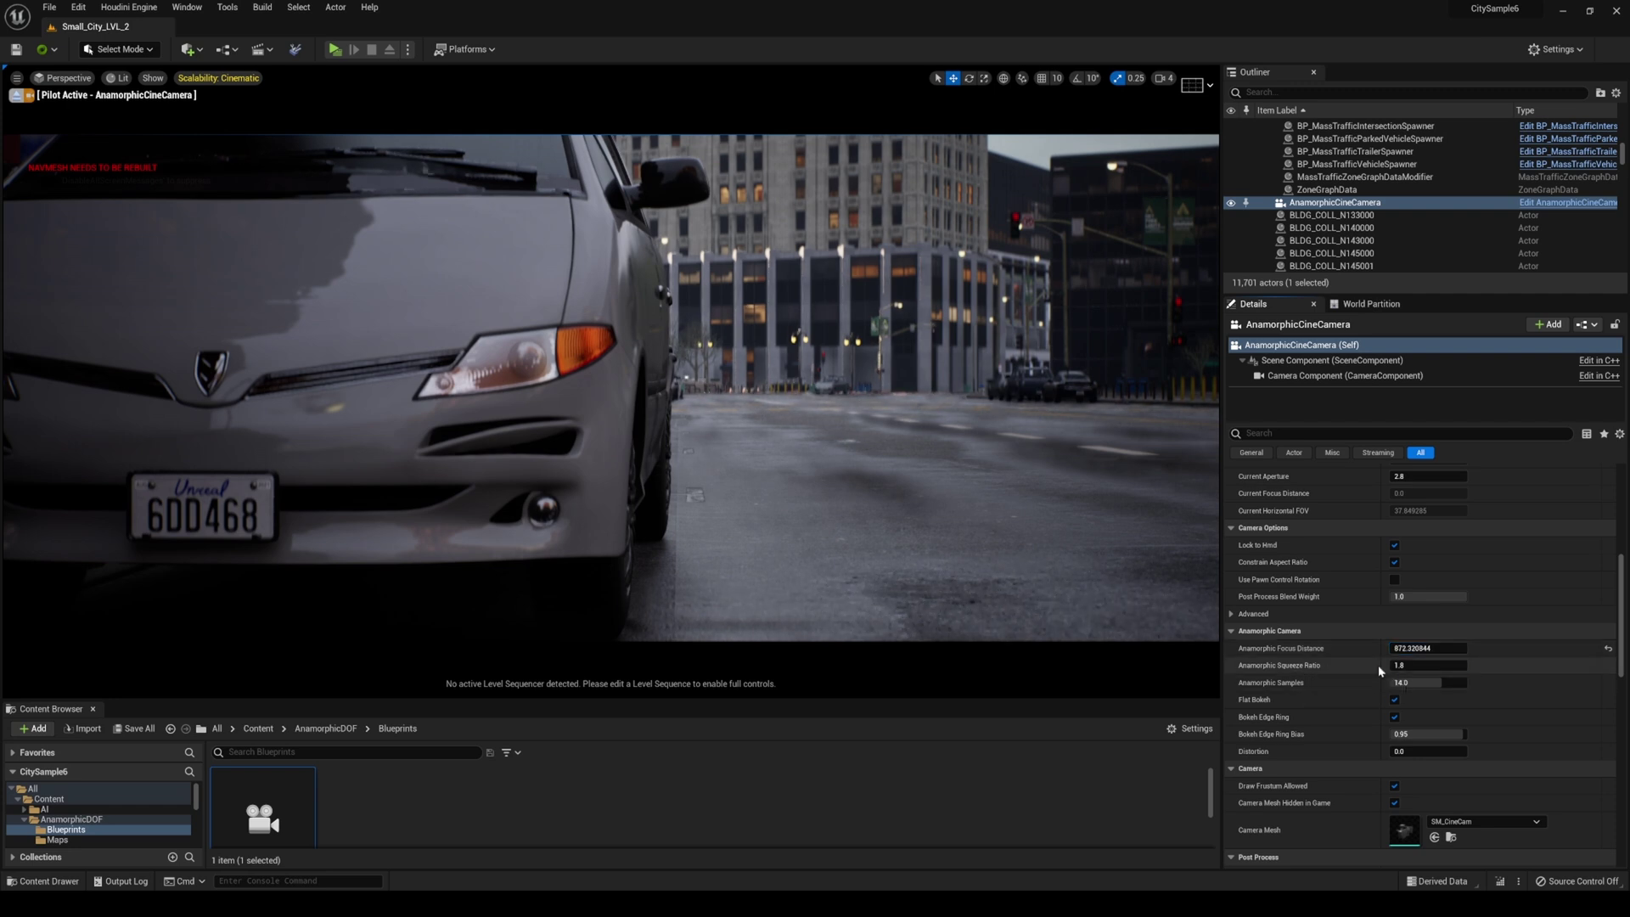
click(1428, 666)
key(Return)
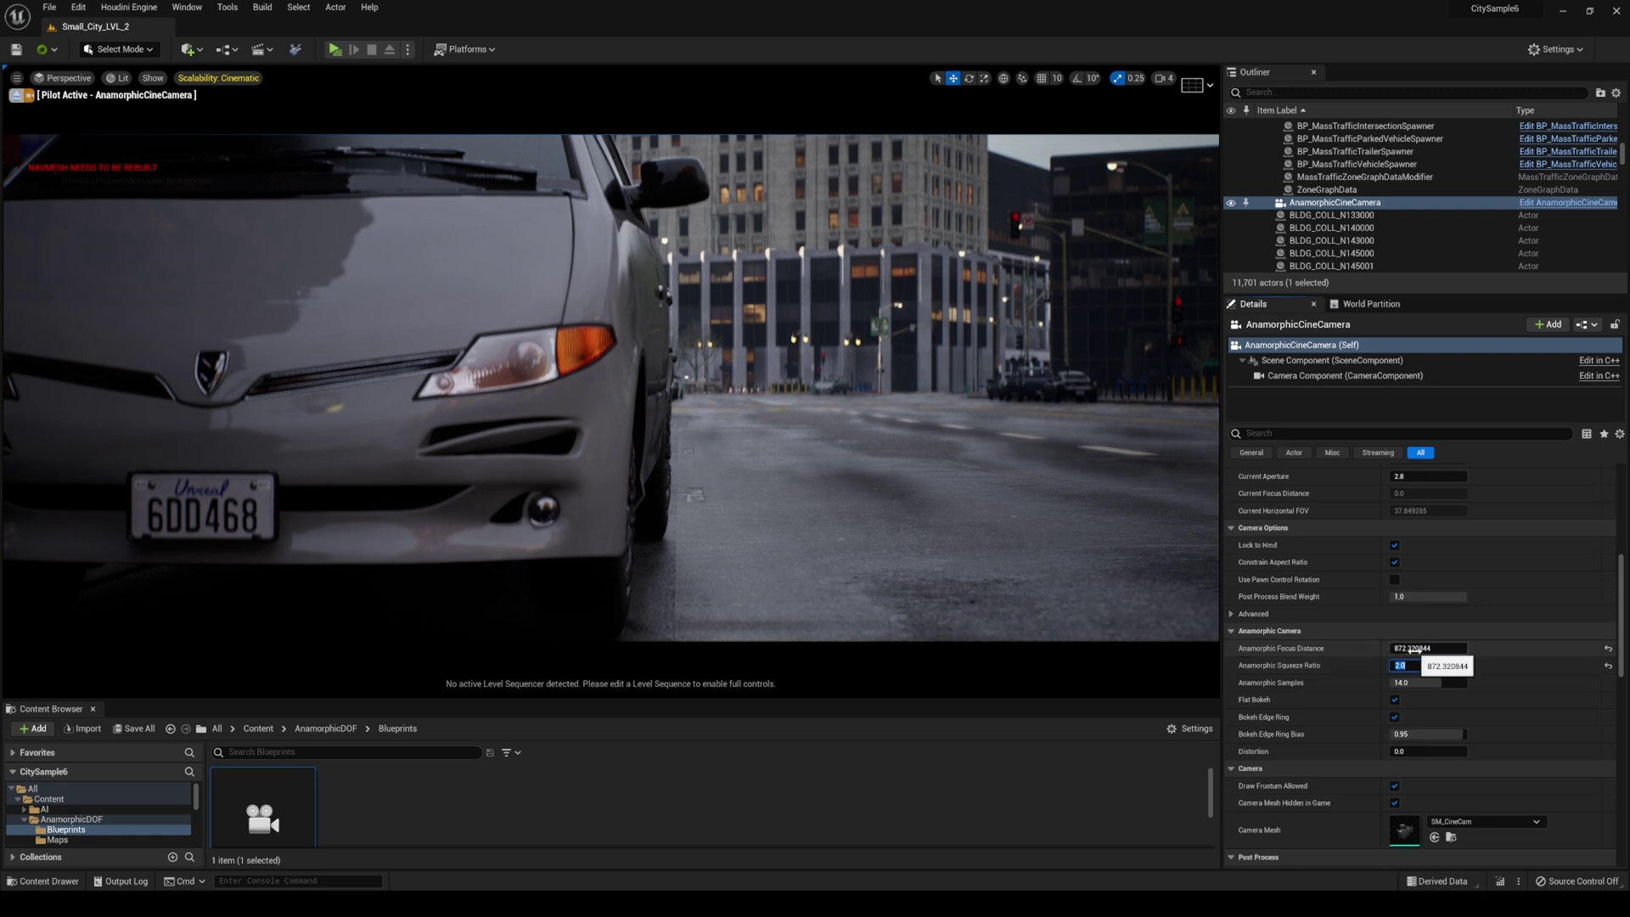
drag(1413, 648, 1345, 648)
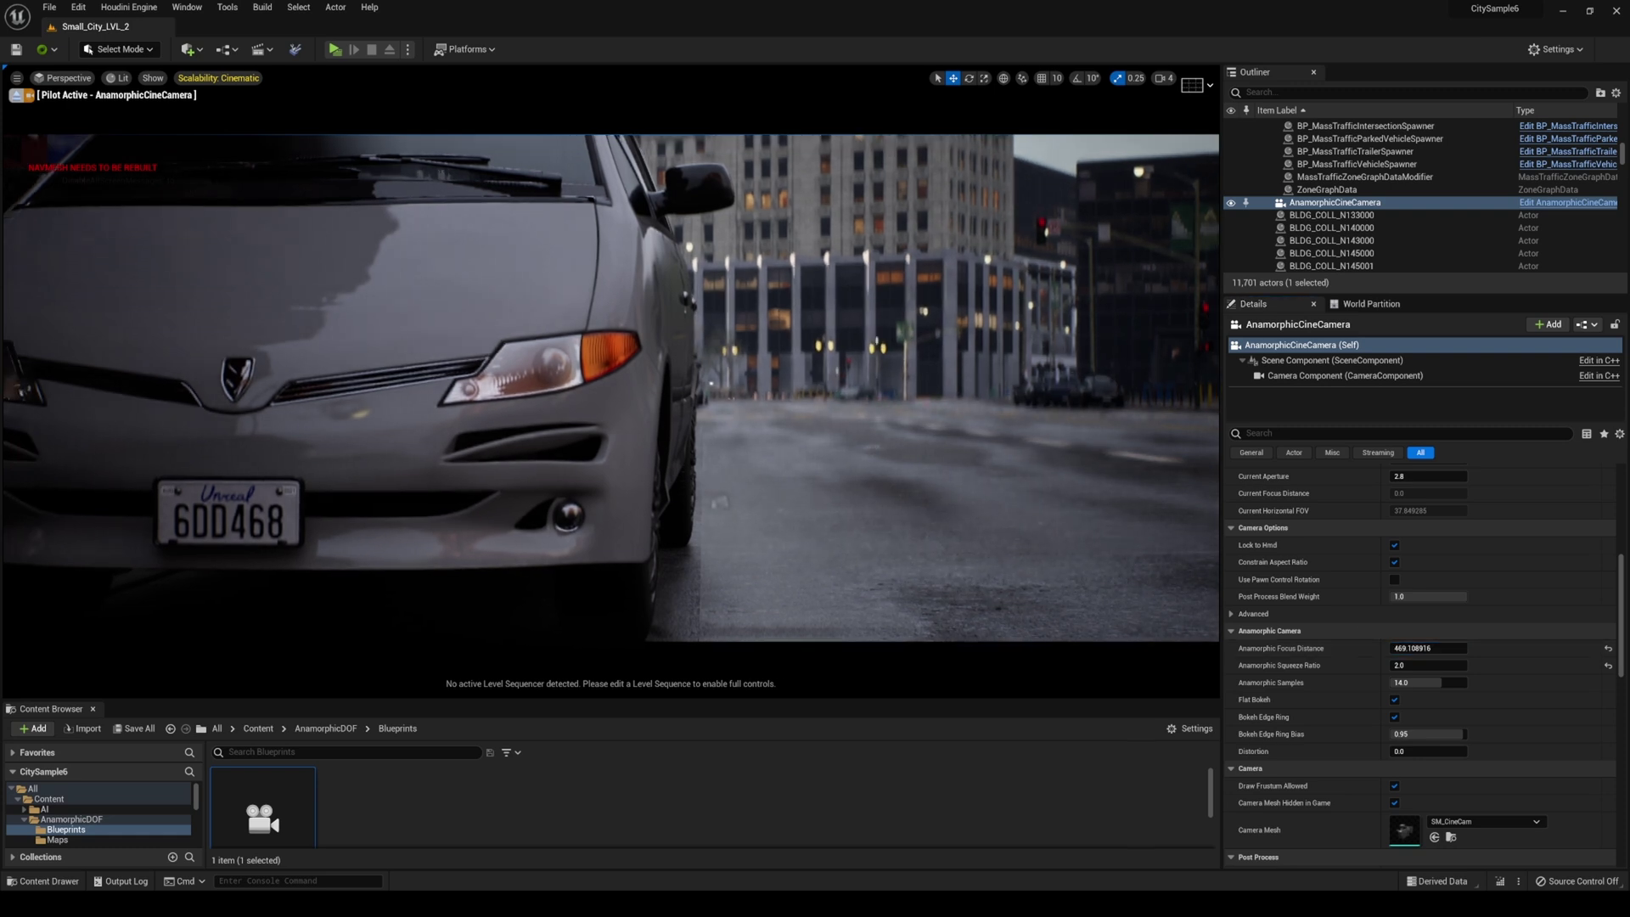
Step: Move the camera closer to the car, lower focus distance to 262.36532, keep Anamorphic Samples 14.0
scroll(611, 387, up, 5)
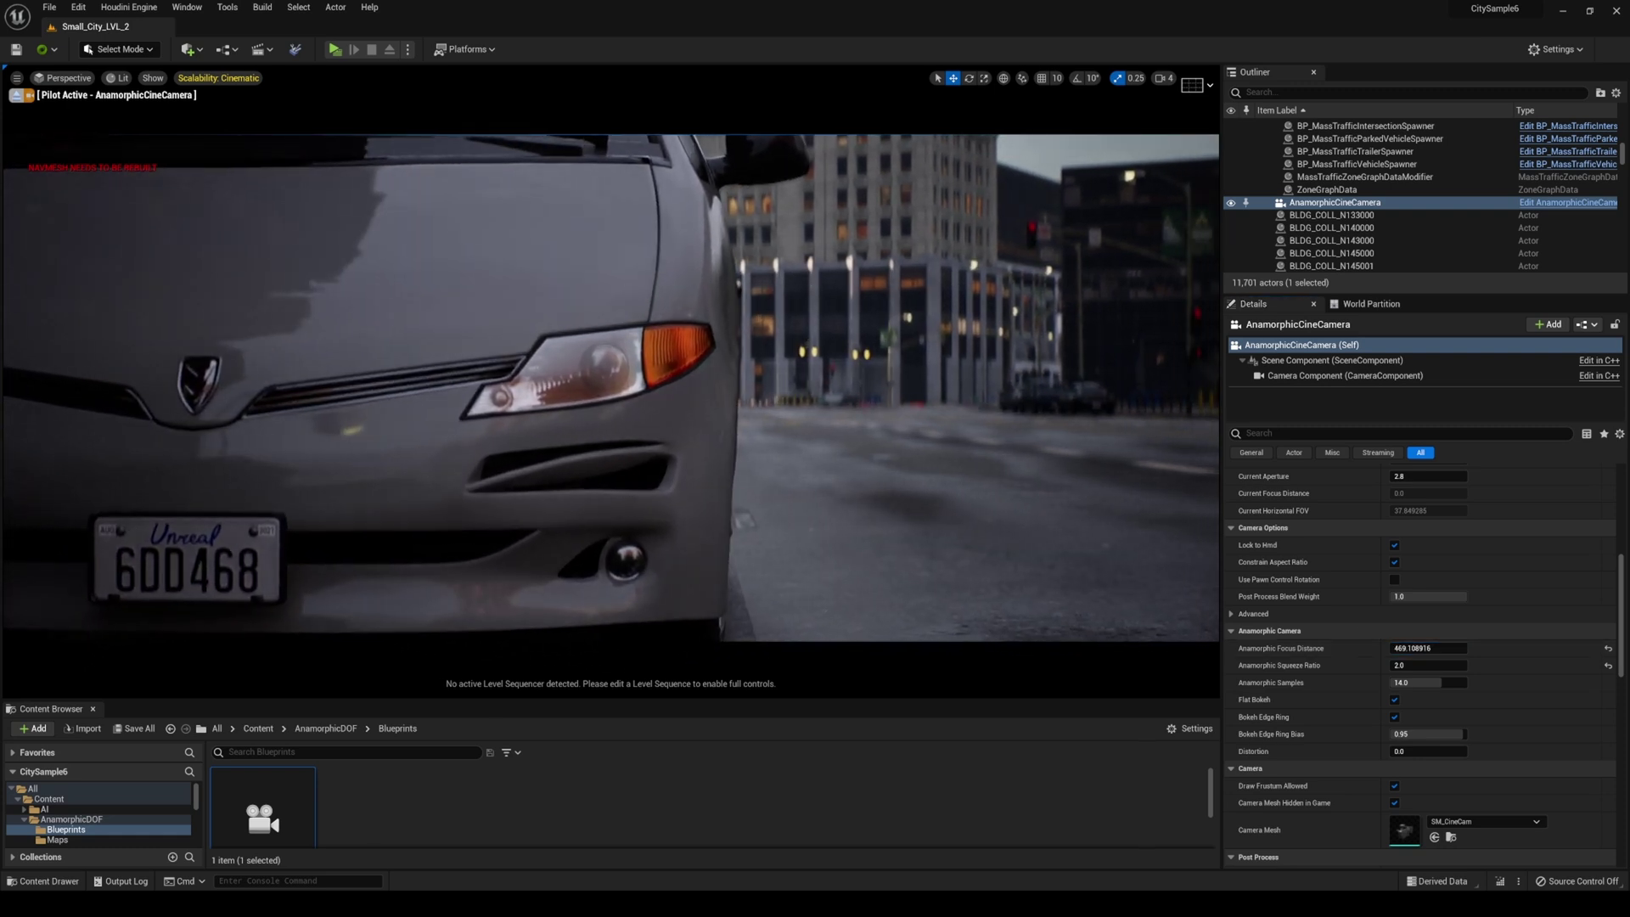
middle_drag(611, 387, 704, 387)
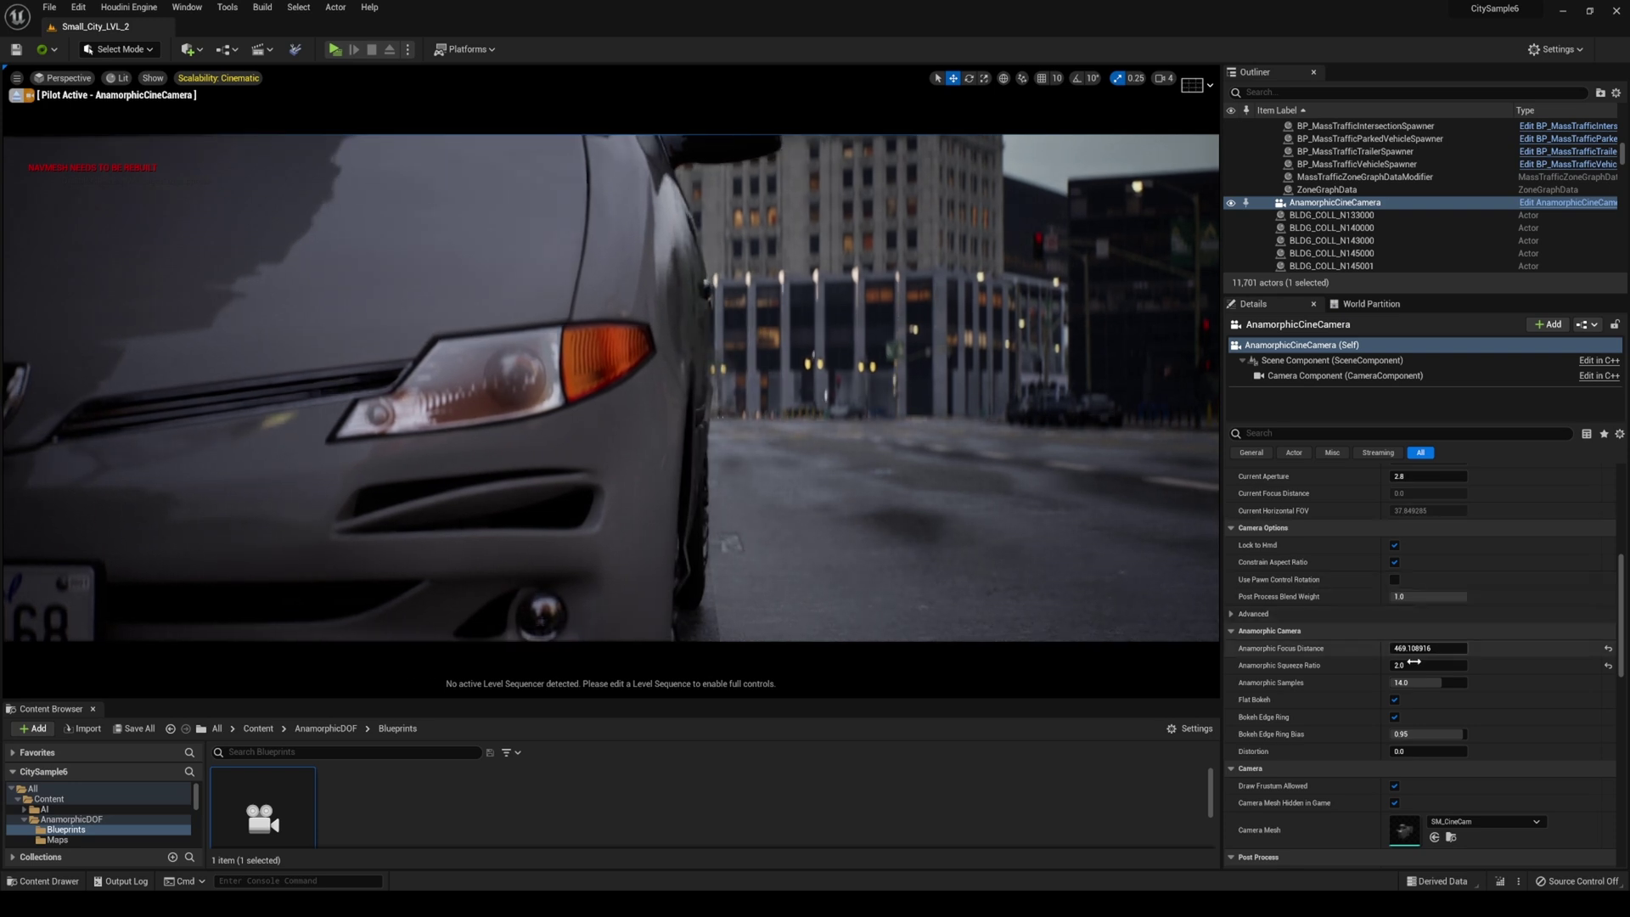
mouse_move(1415, 647)
mouse_down()
mouse_move(1350, 647)
mouse_move(1418, 641)
mouse_up()
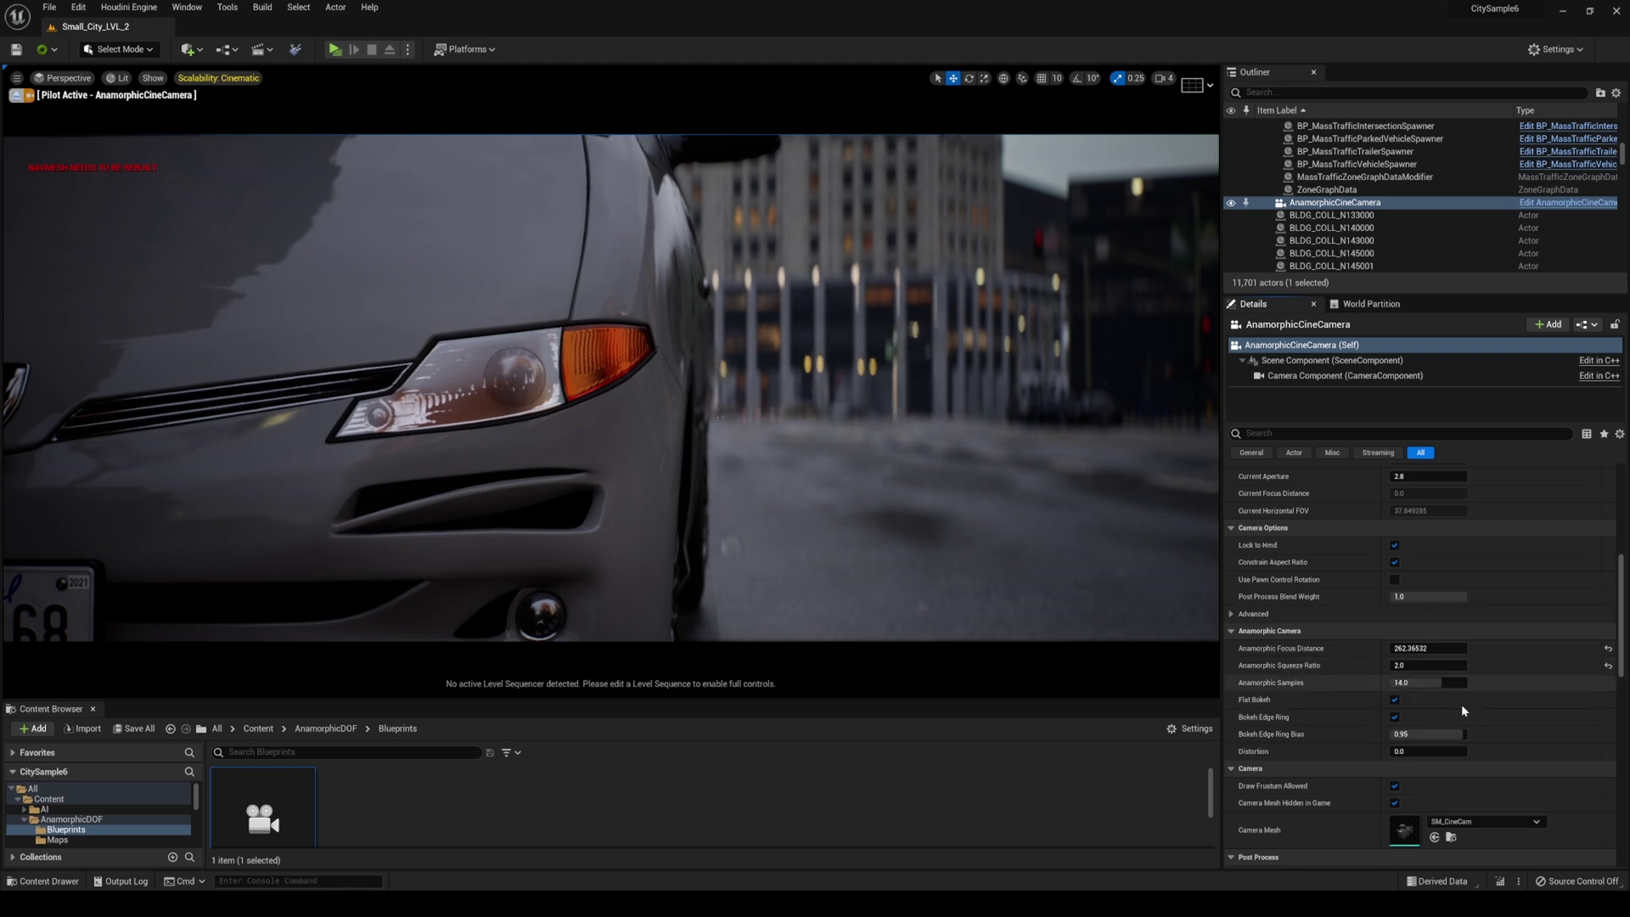
click(1414, 682)
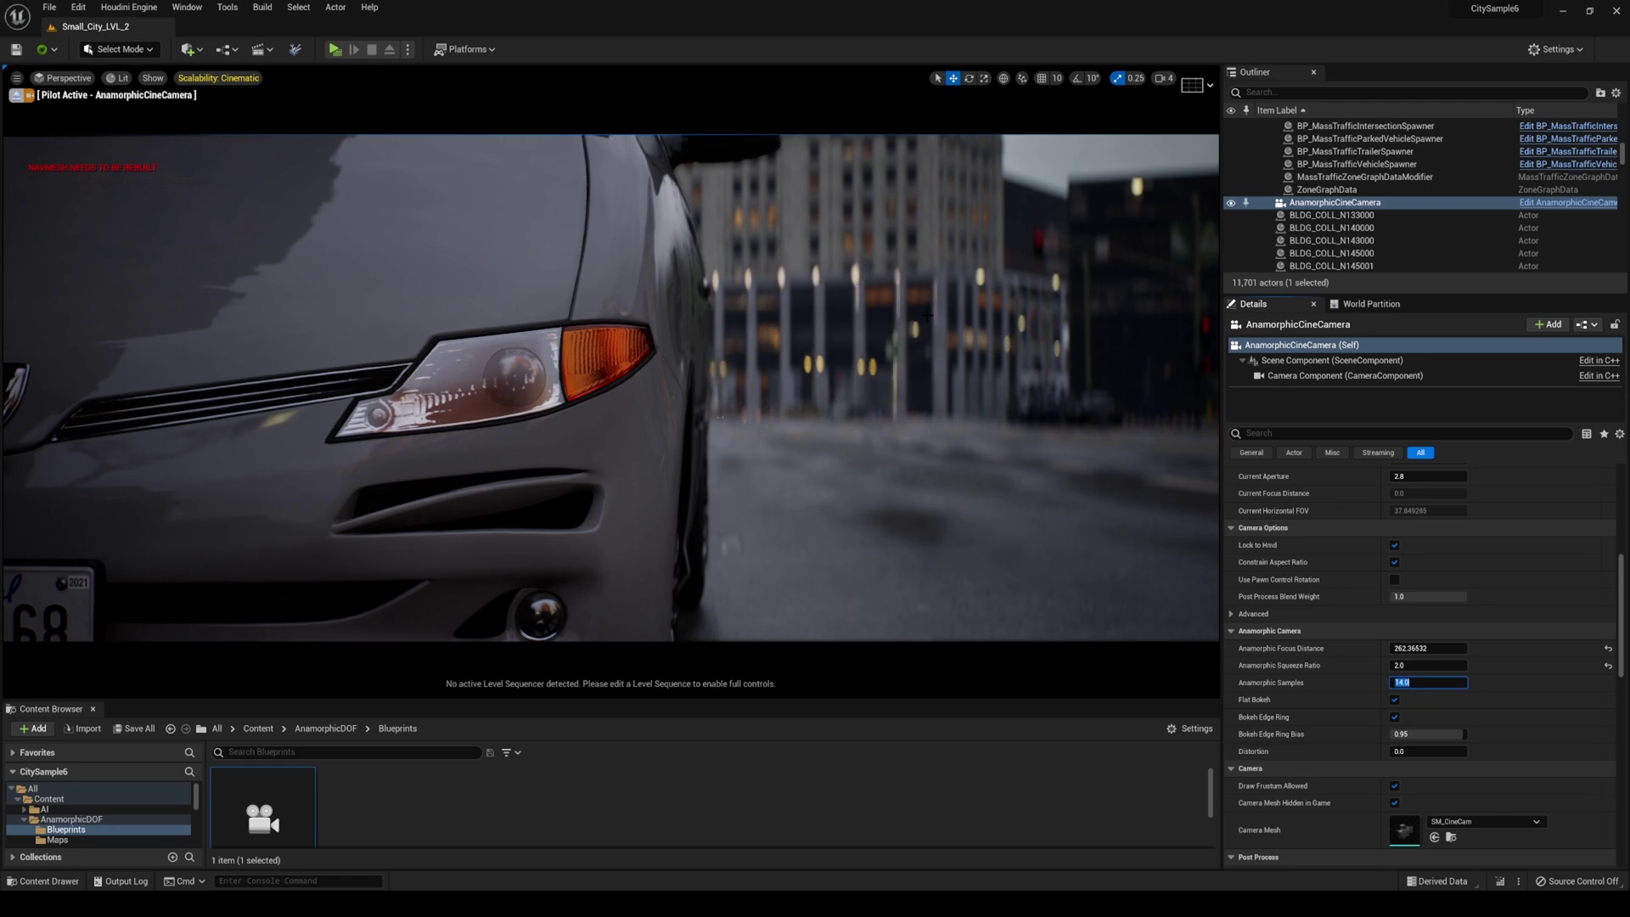
key(Return)
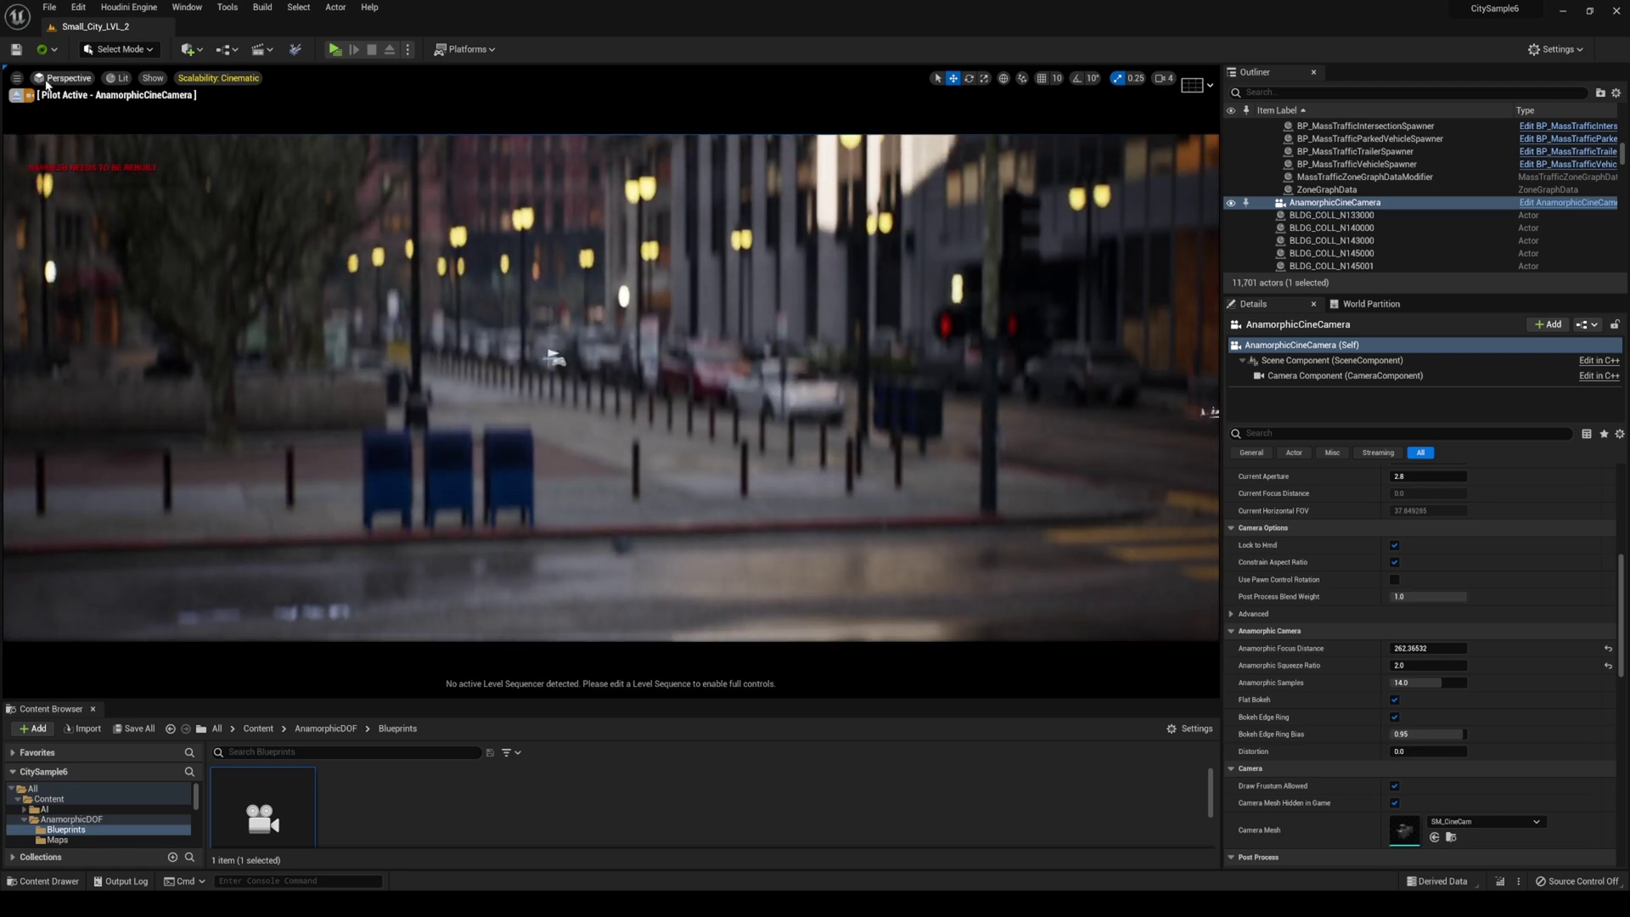
Step: Return to the Default Viewport and browse the enlarged Content Browser to Content > MetaHumans
click(64, 78)
click(116, 251)
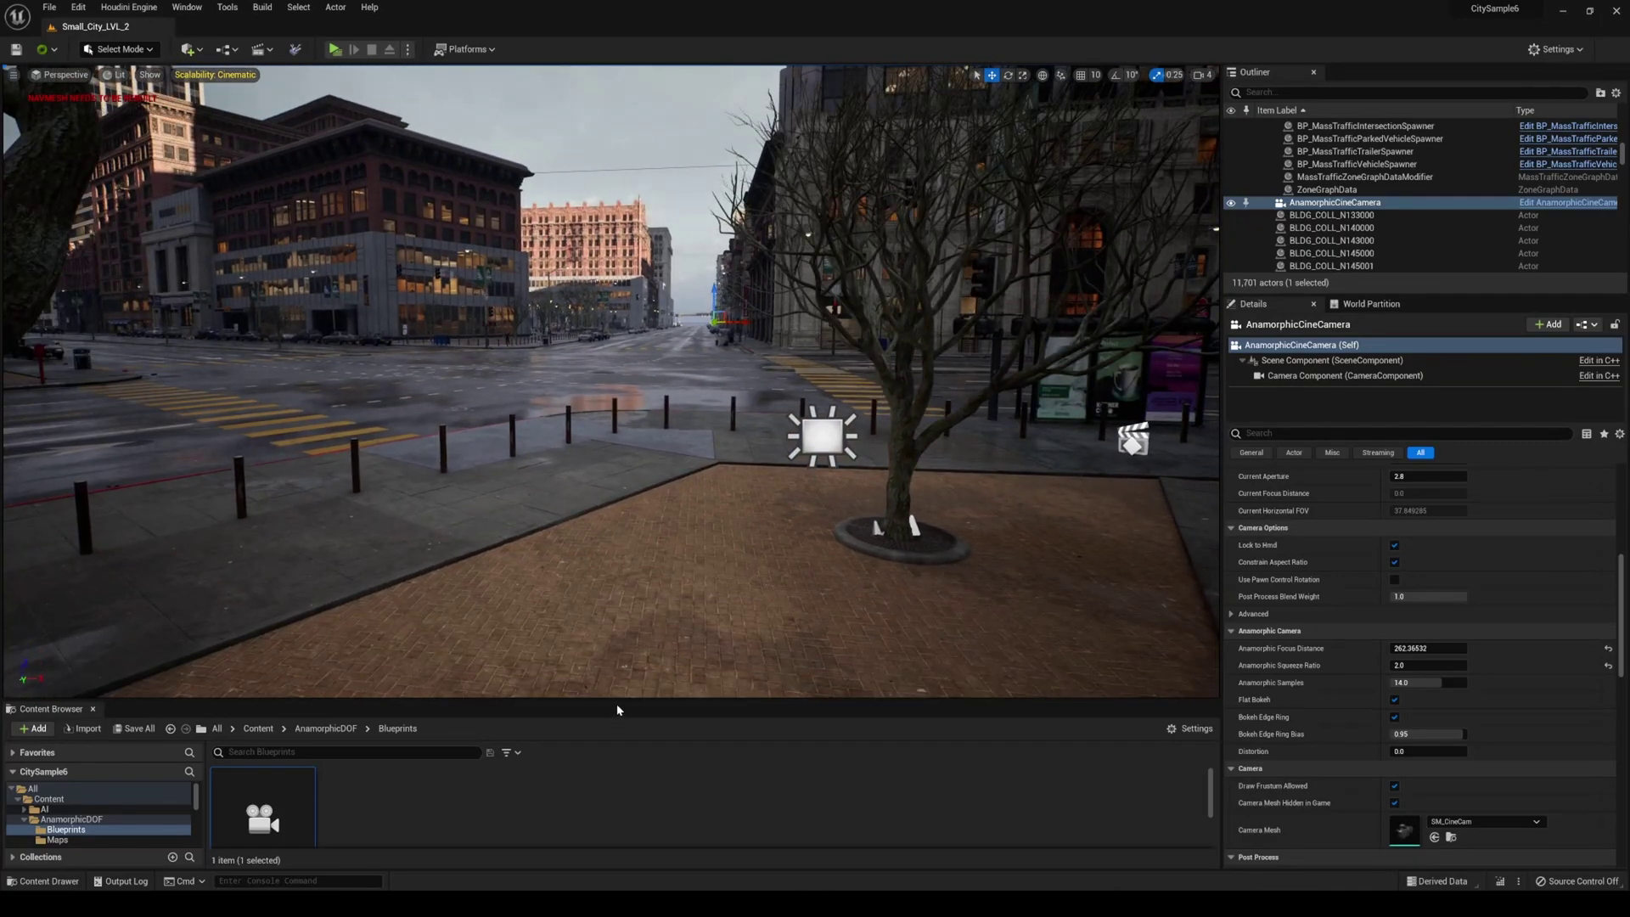
drag(615, 701, 339, 600)
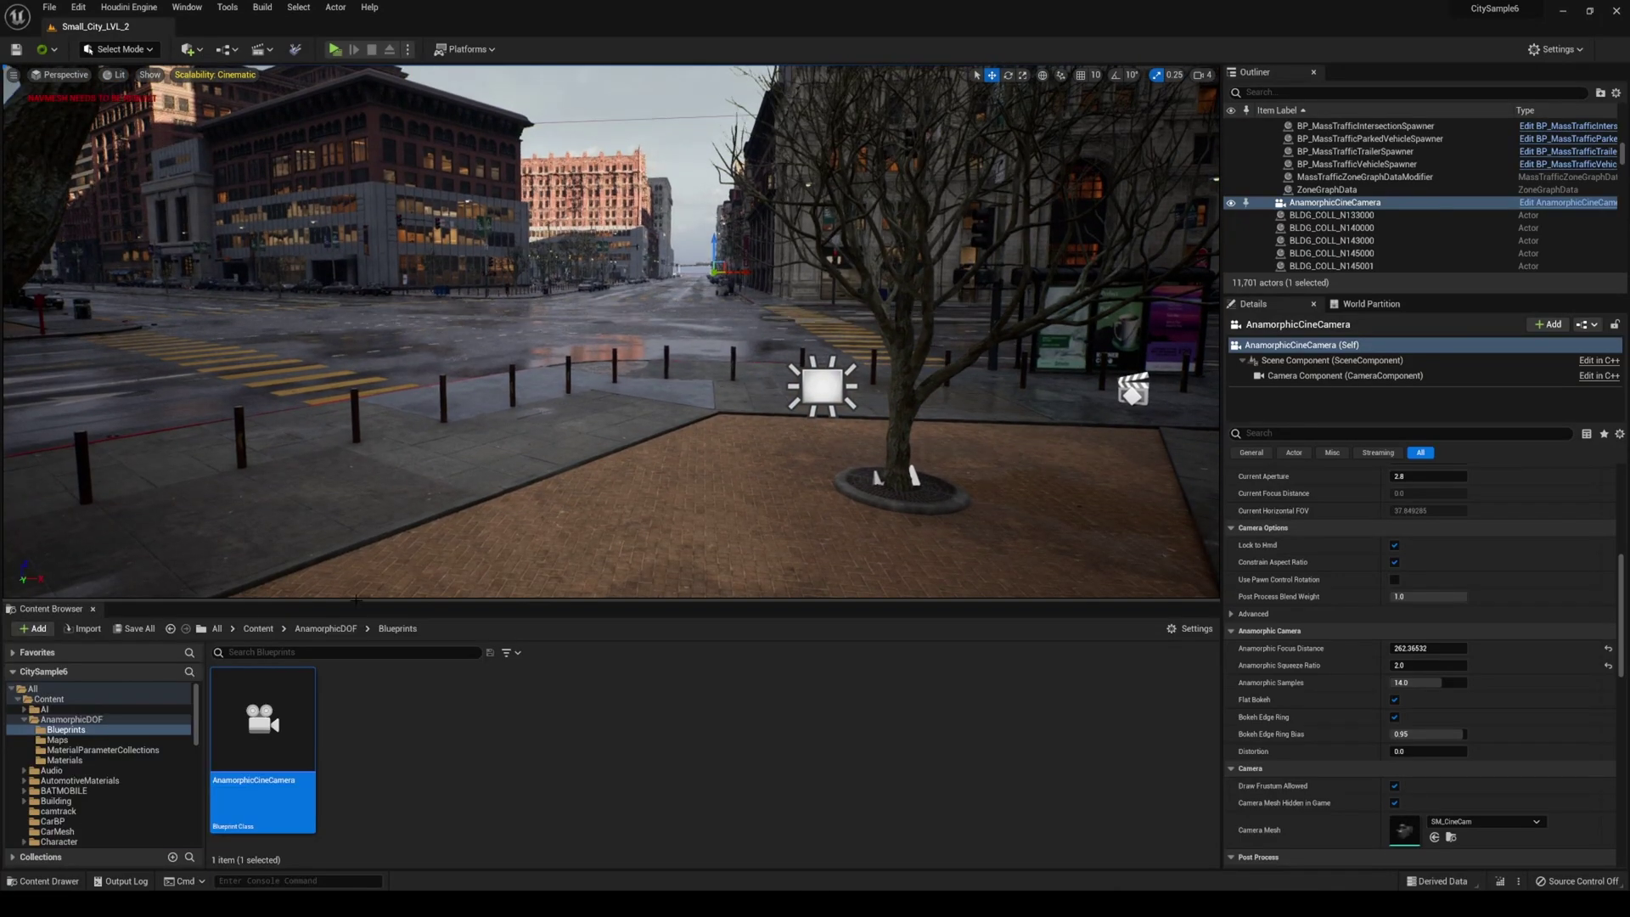
click(250, 632)
drag(1100, 601, 1101, 508)
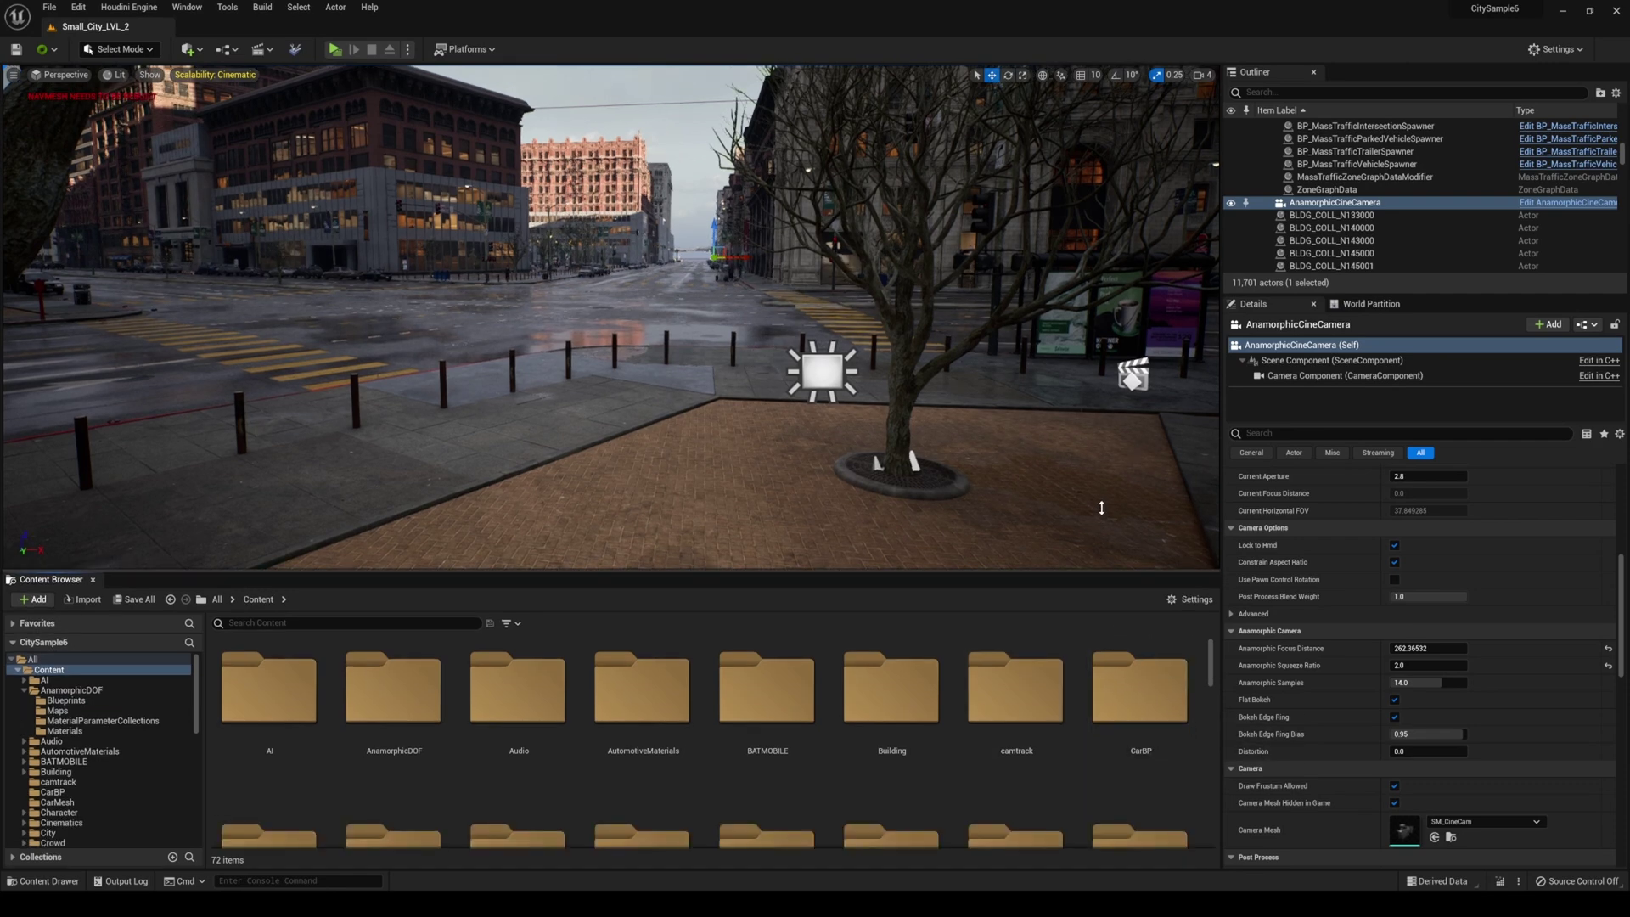
scroll(899, 677, down, 5)
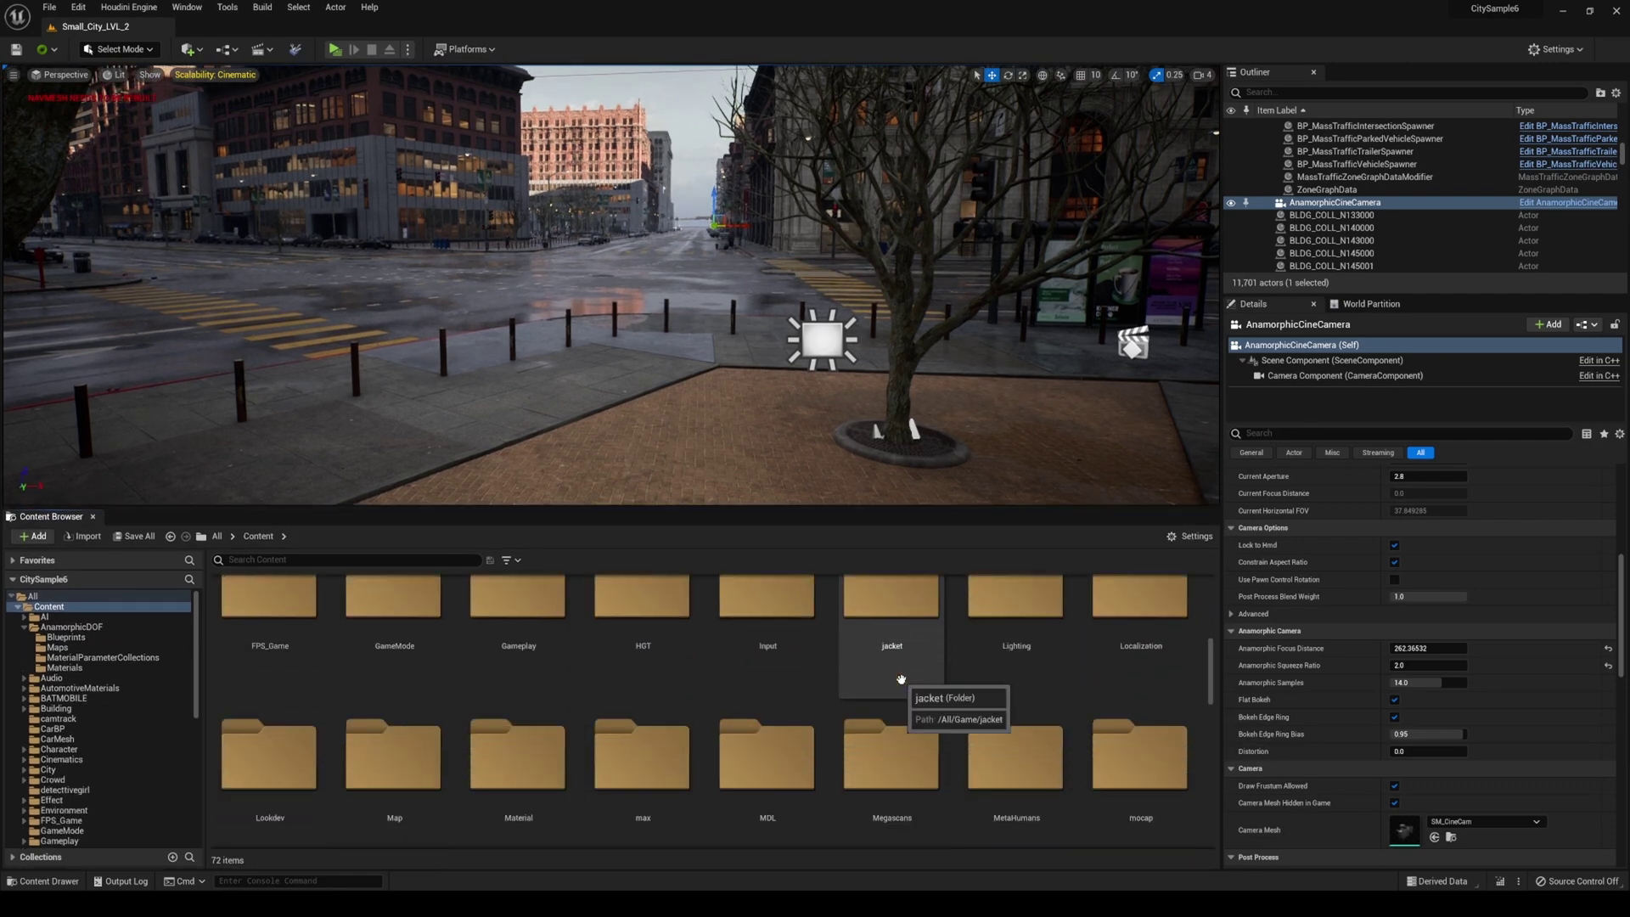
double_click(1016, 756)
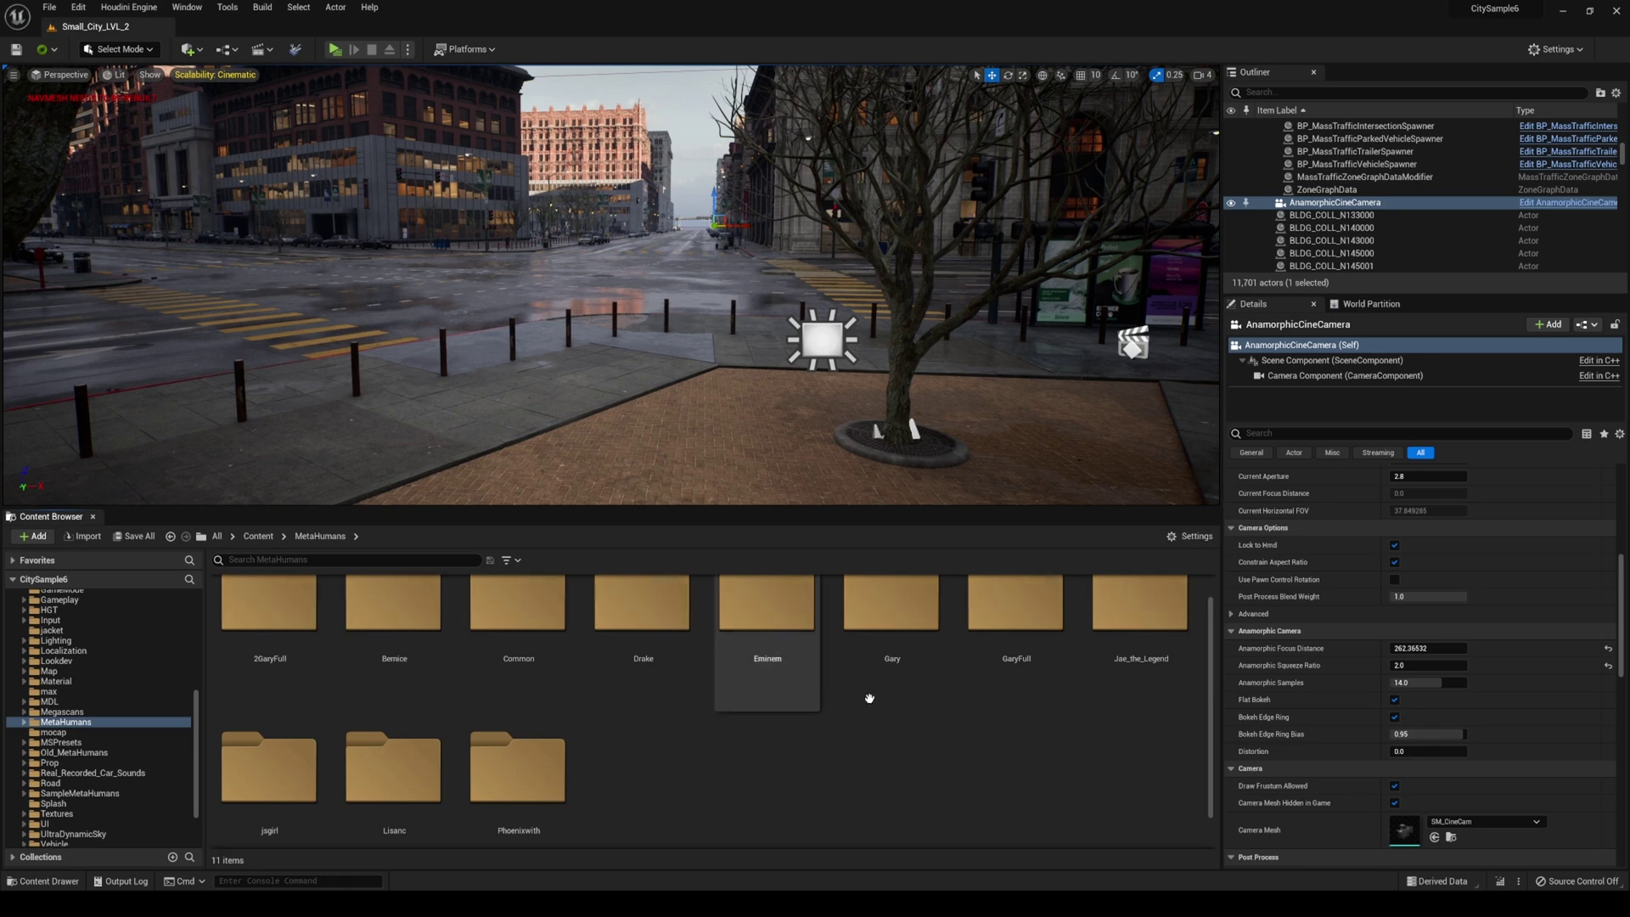
scroll(518, 764, down, 1)
Step: Drop BP_jsgirl from the jsgirl folder onto the brick plaza, frame it, and orbit to a level view
double_click(272, 743)
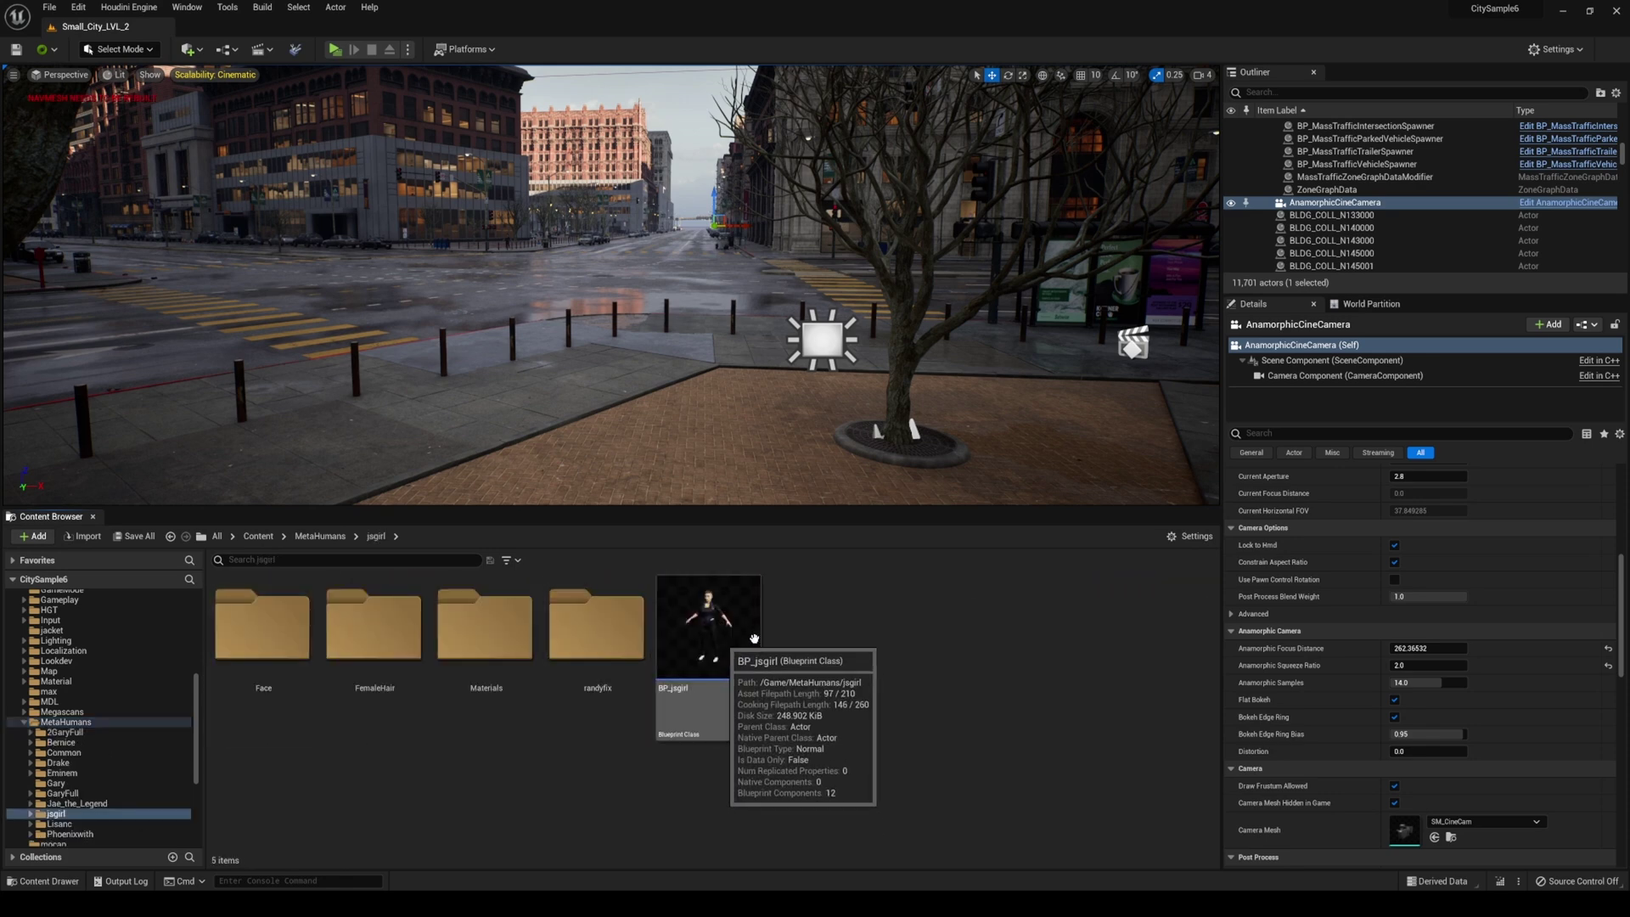
drag(754, 638, 697, 632)
key(f)
key(e)
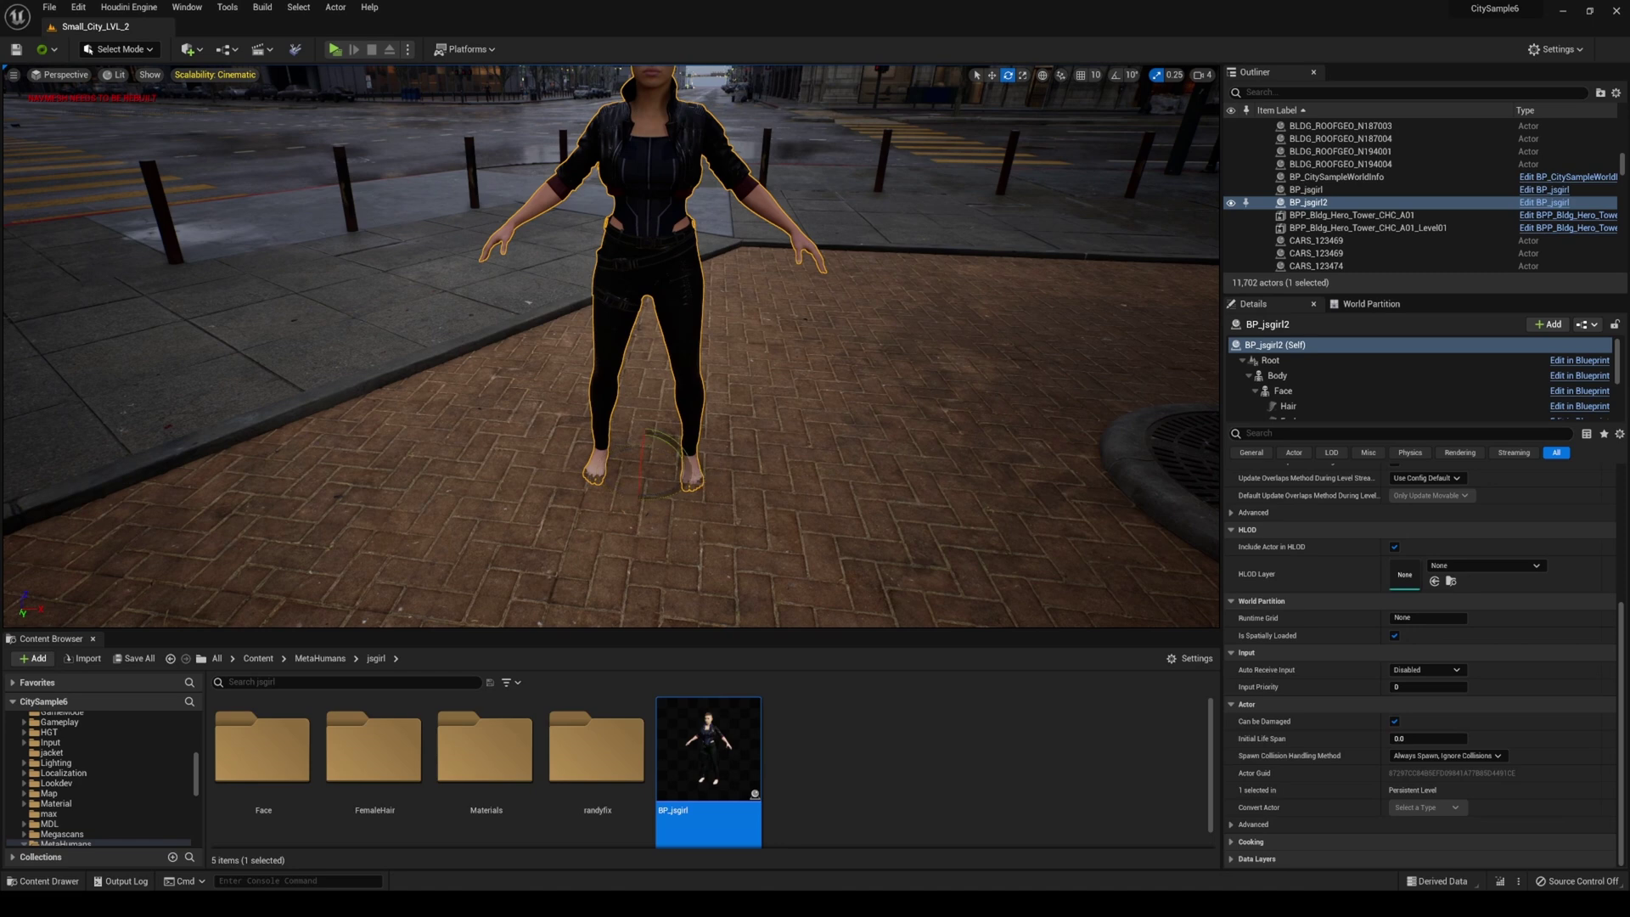
right_drag(612, 340, 585, 314)
Step: Add a new Level Sequence and save it as 'ana'
click(270, 50)
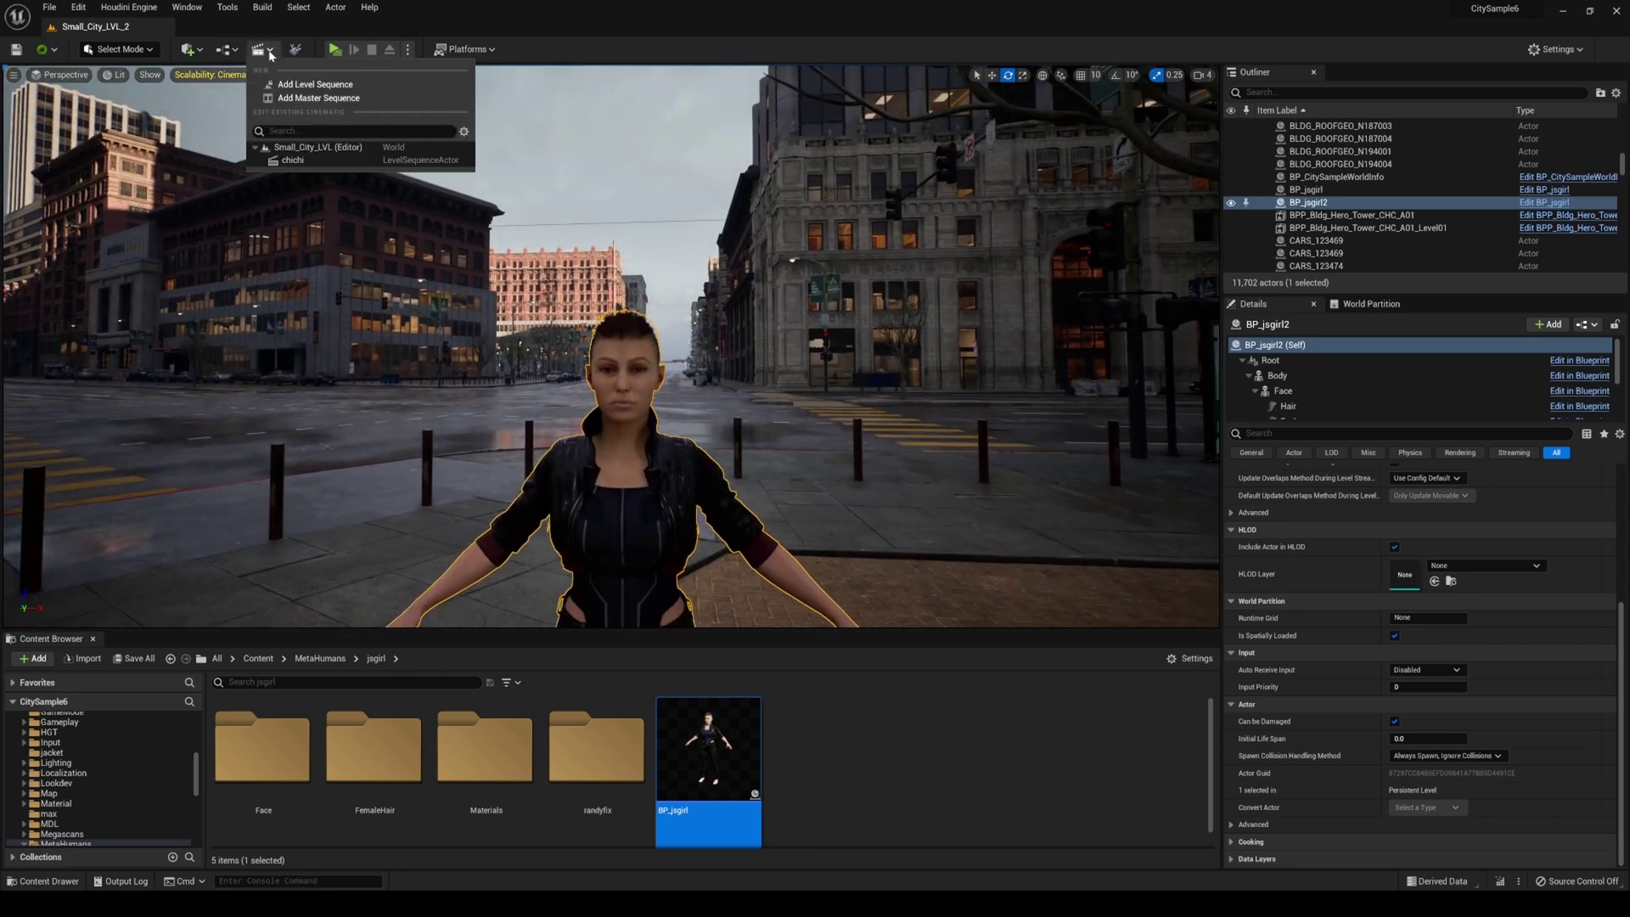
click(315, 84)
text(ana)
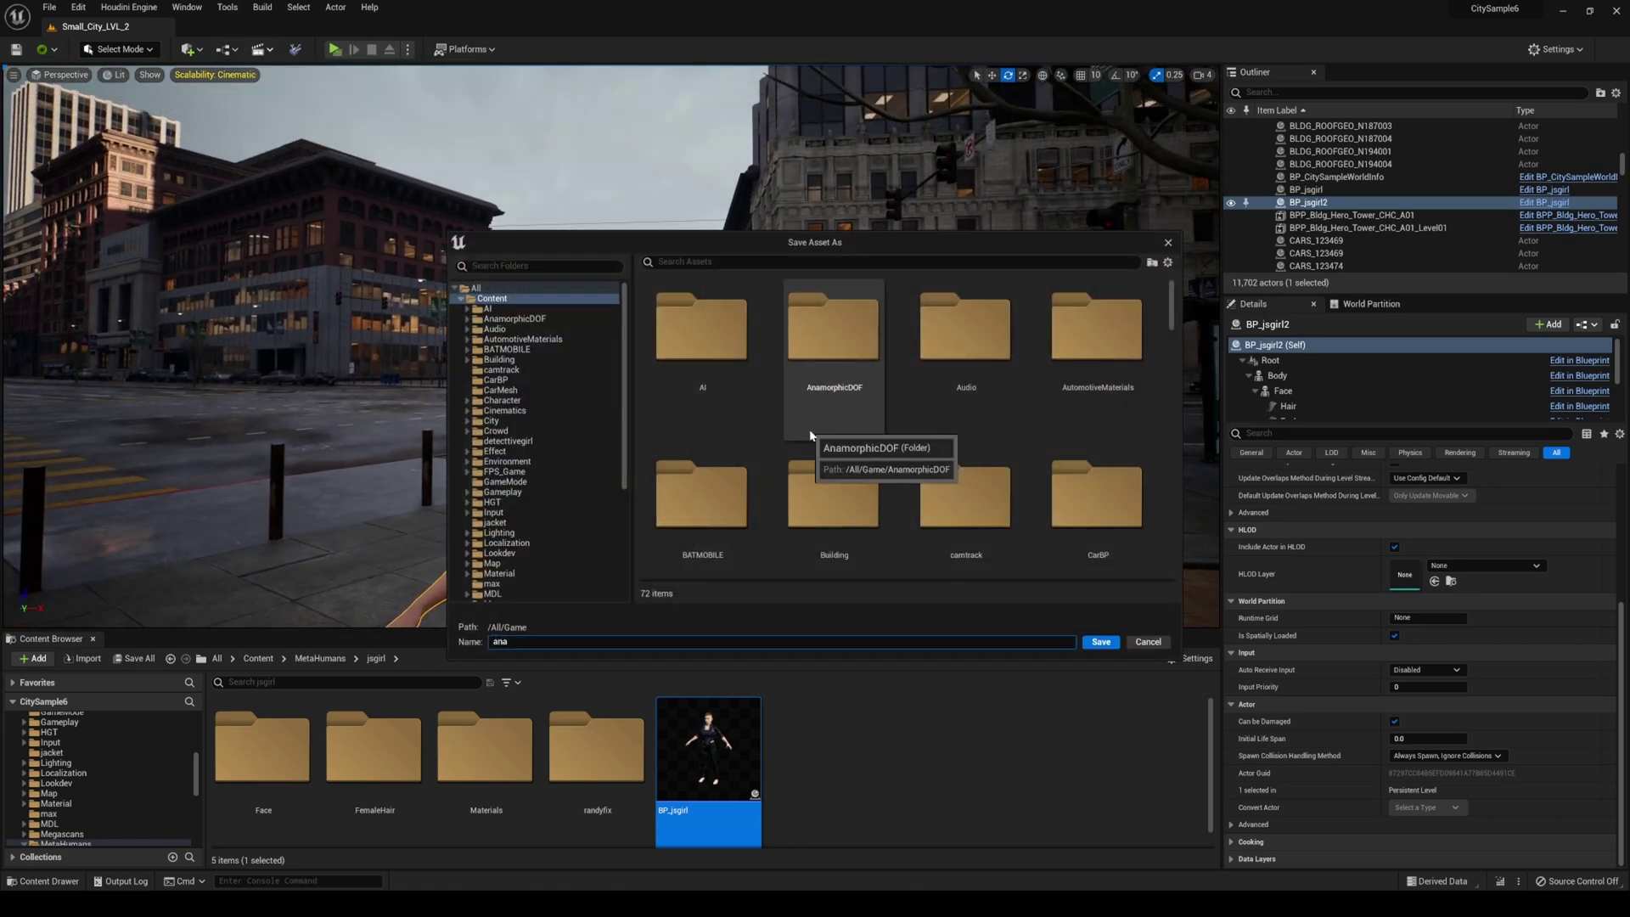
key(Return)
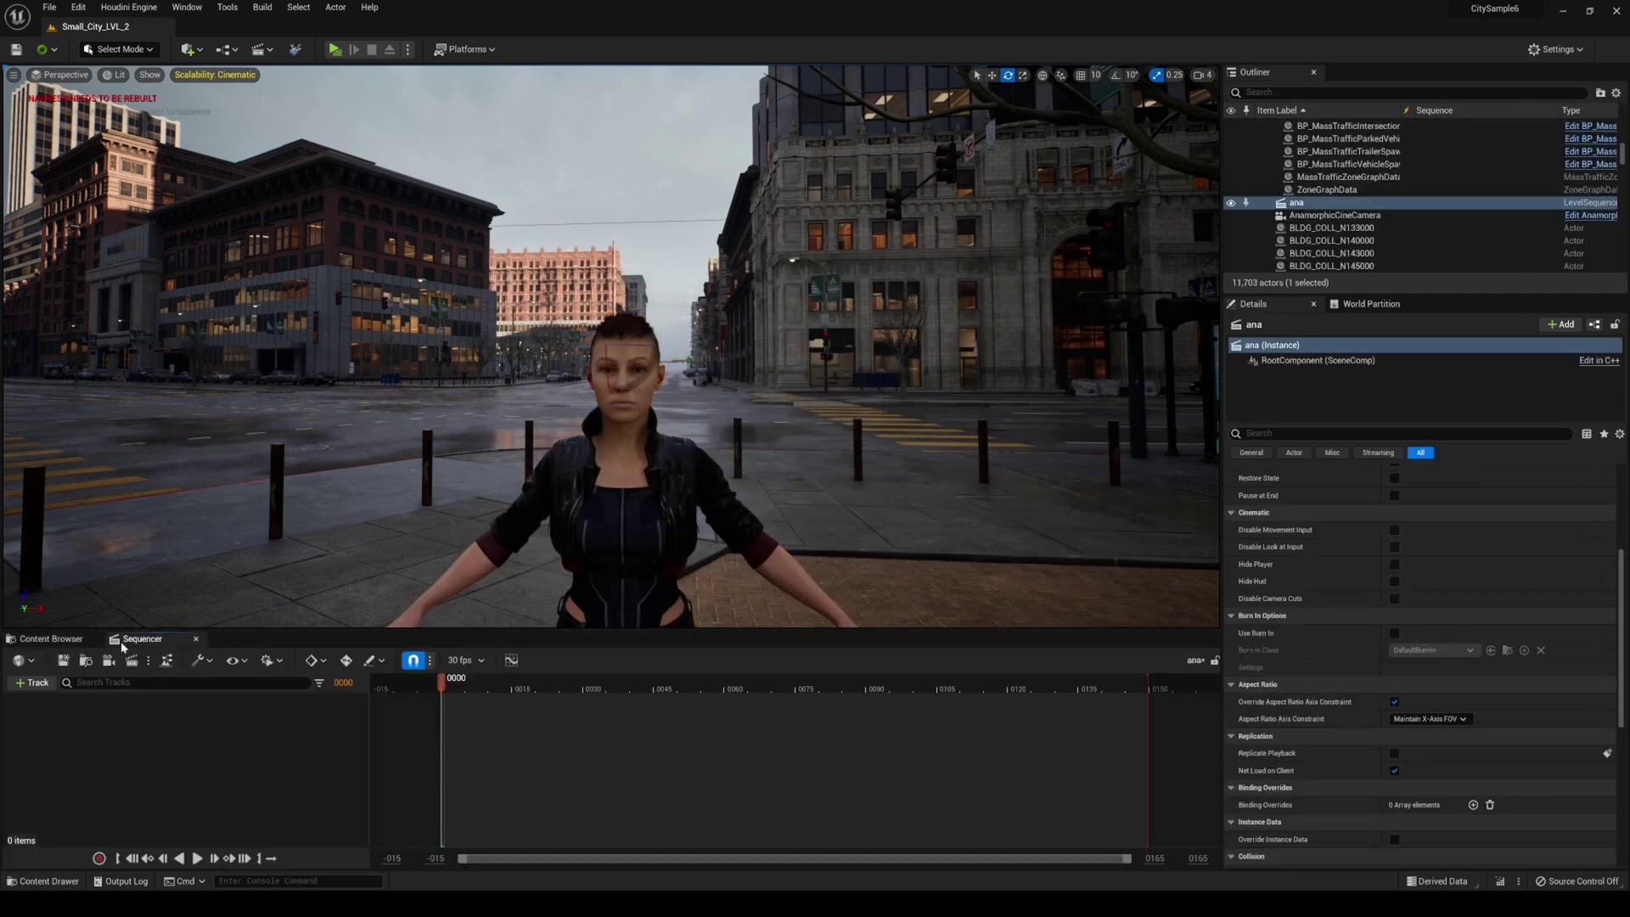
Step: Add BP_jsgirl2 as an actor track in the ana sequence
click(34, 681)
mouse_move(127, 457)
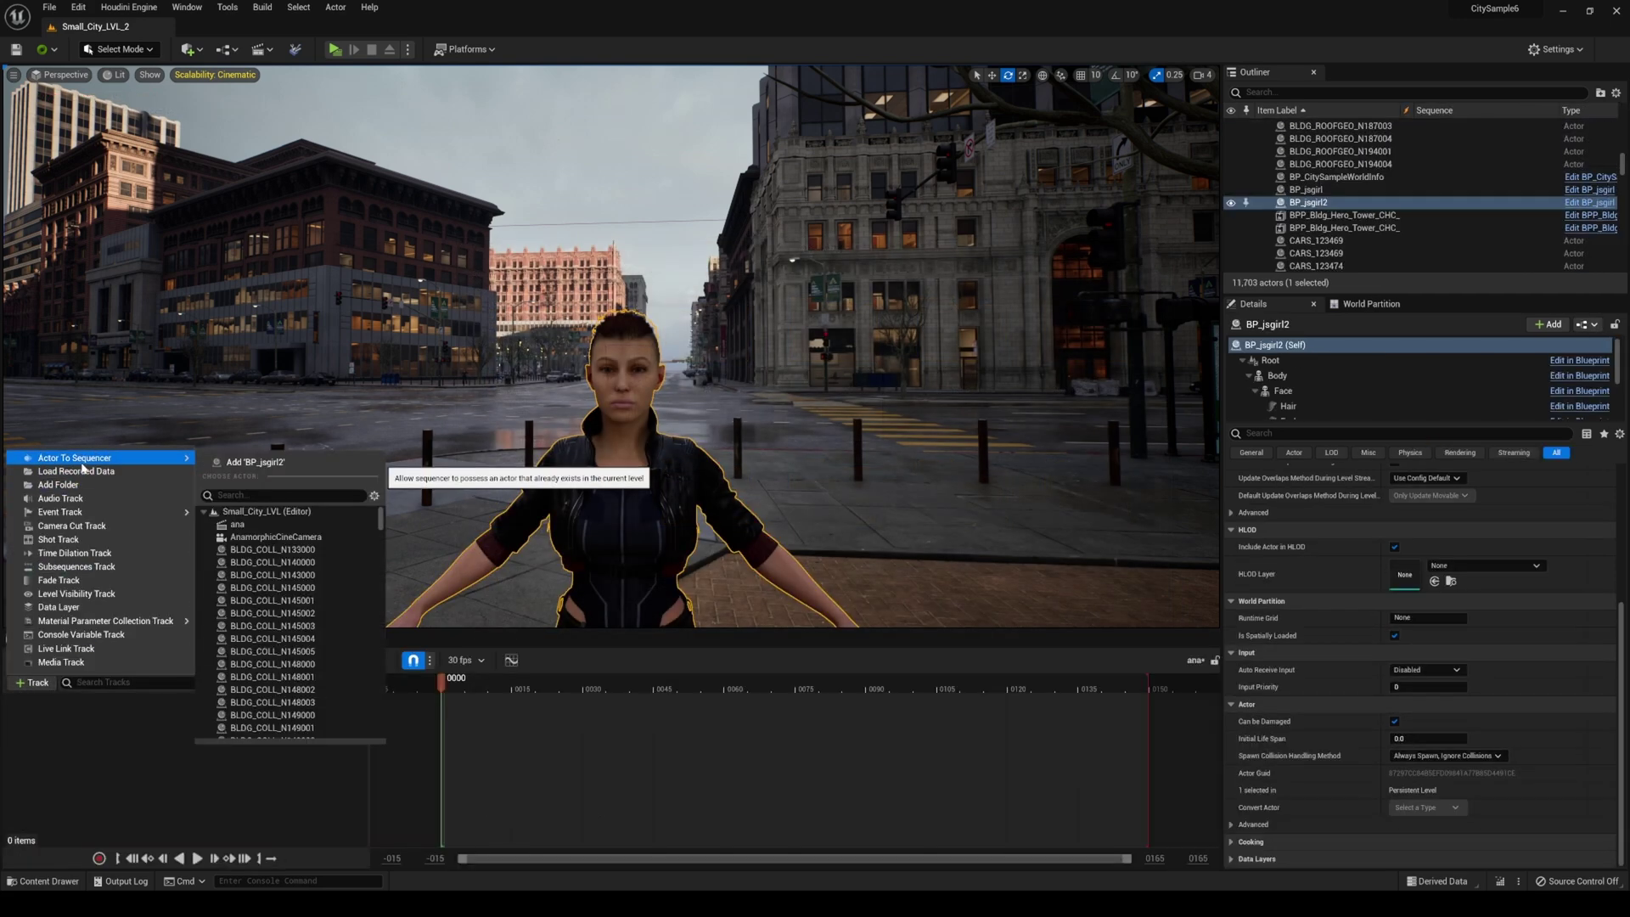
click(247, 463)
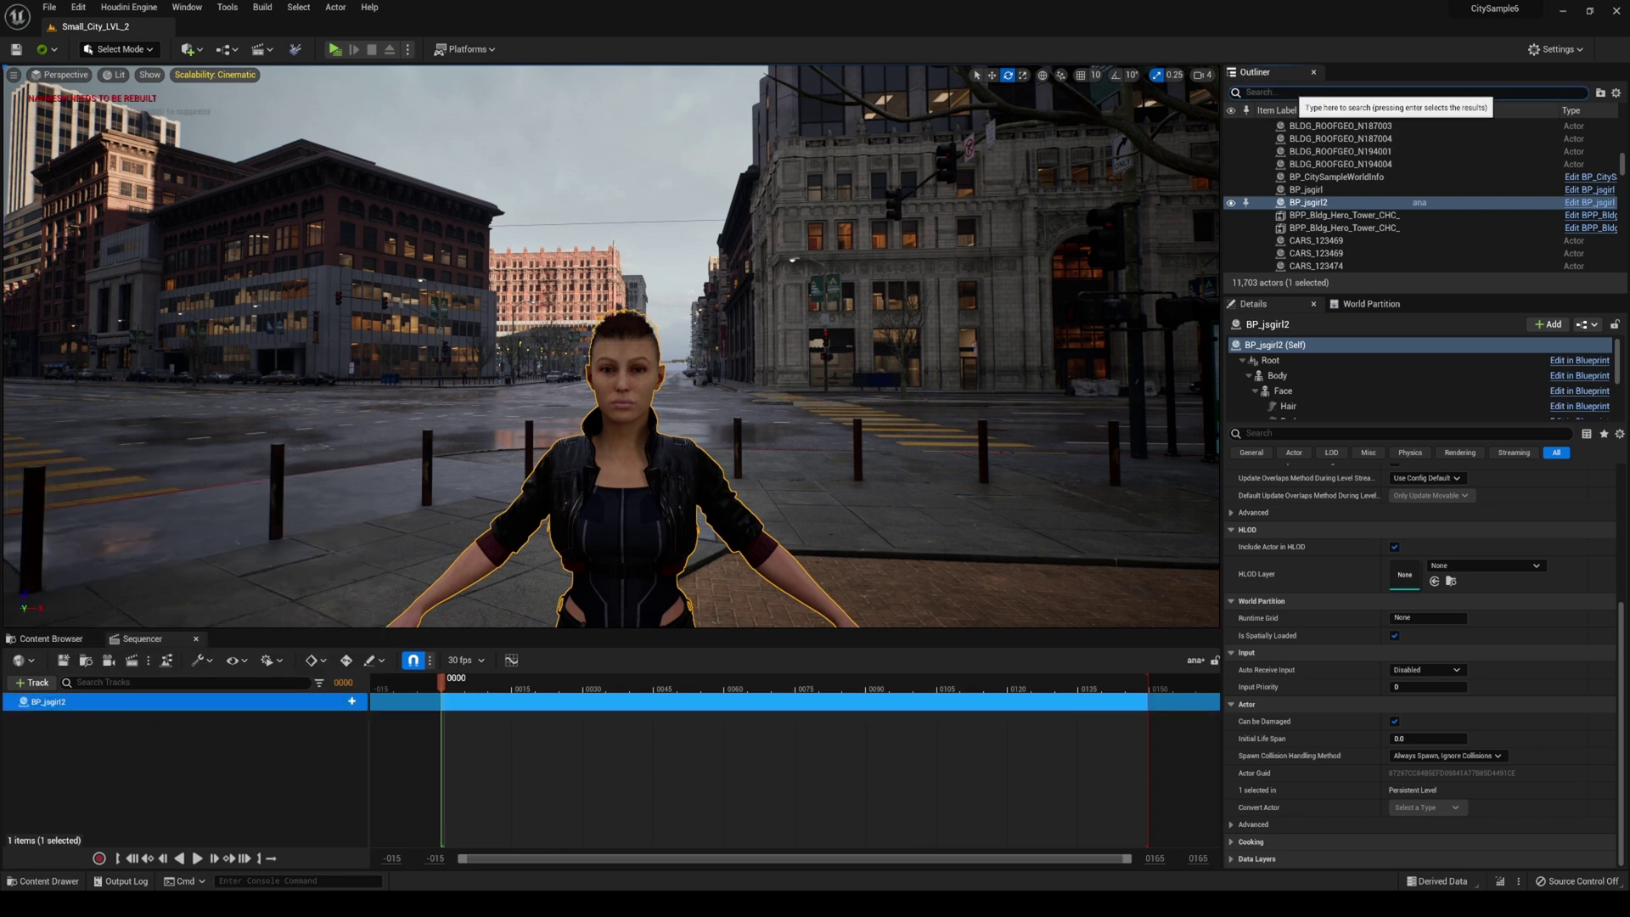
Step: Filter the Outliner for 'ana' and snap the AnamorphicCineCamera to the current view
text(ana)
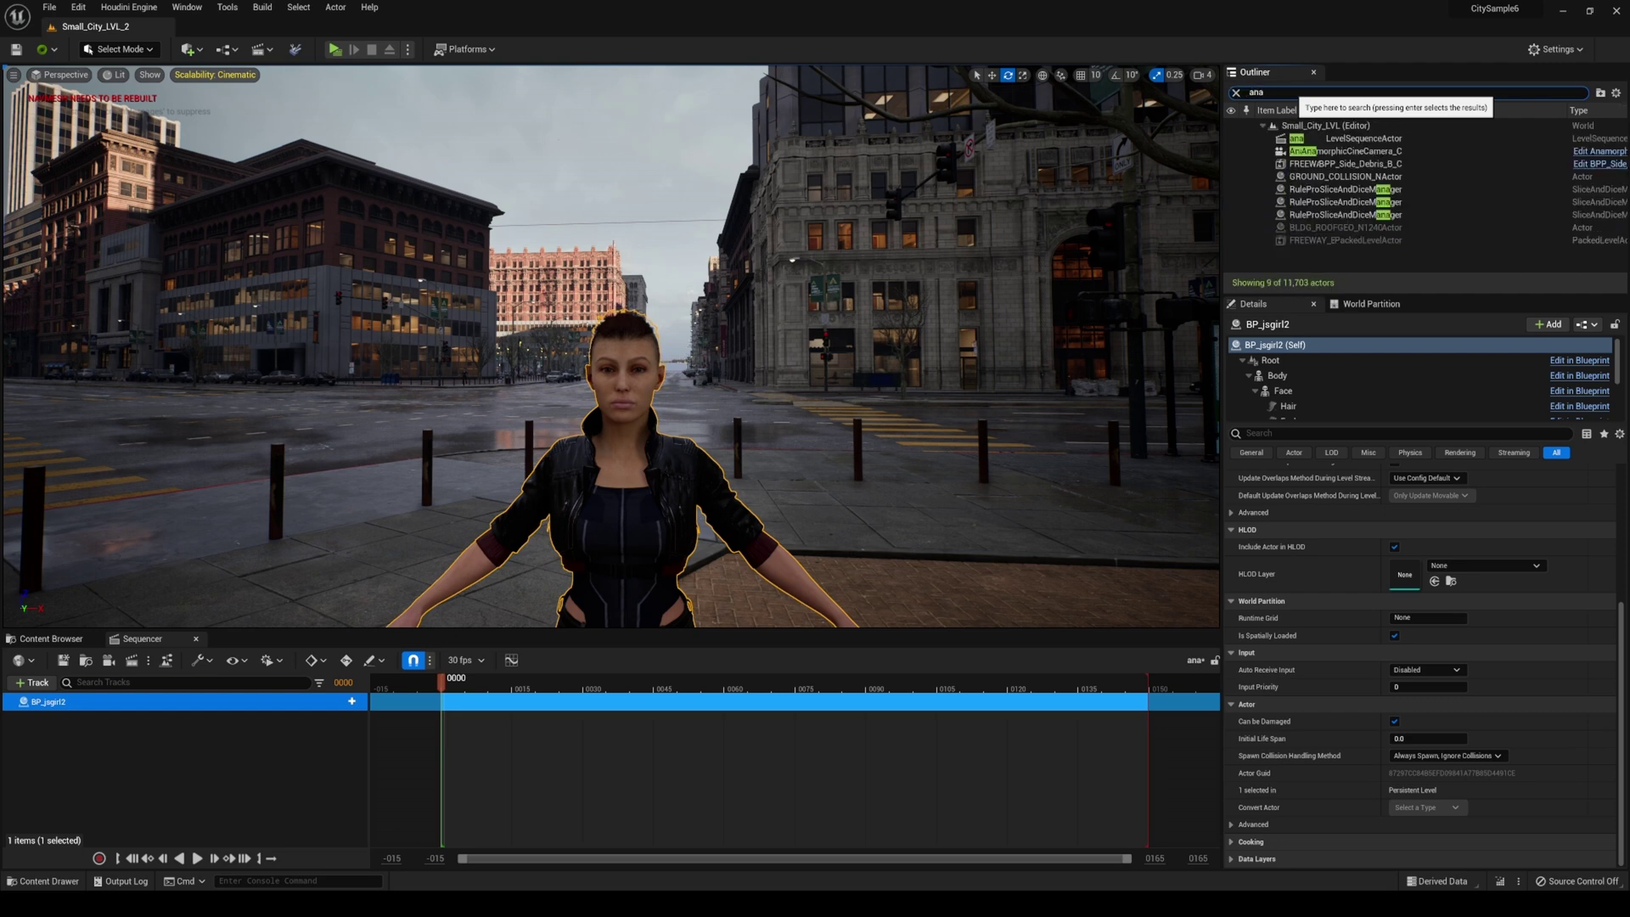
click(1321, 151)
right_click(1321, 152)
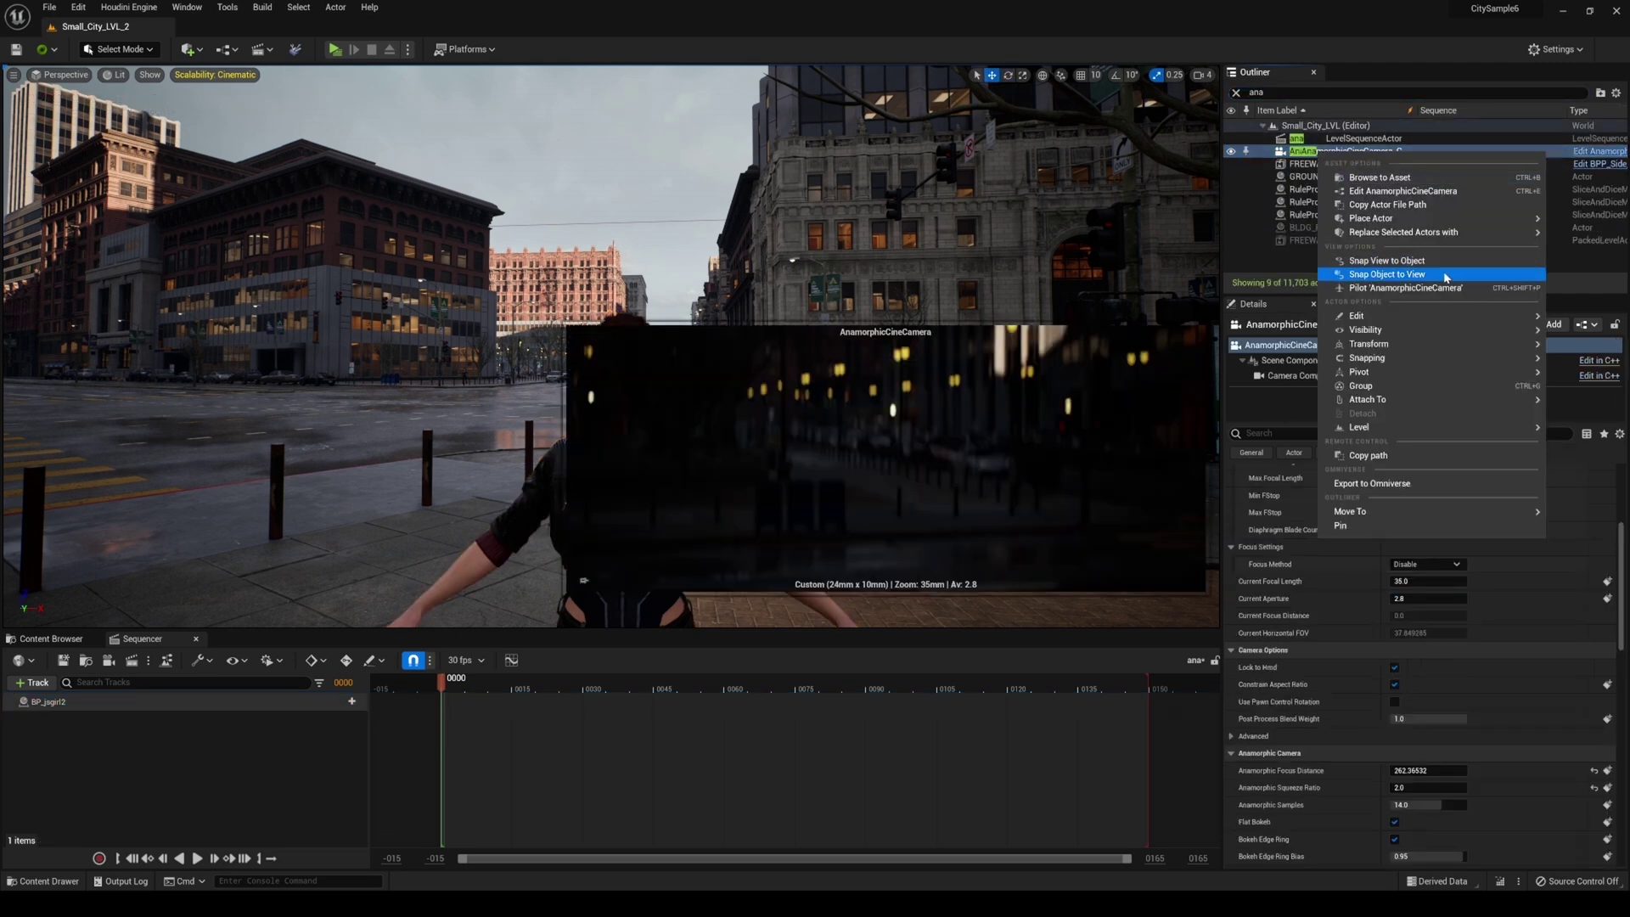
click(1387, 274)
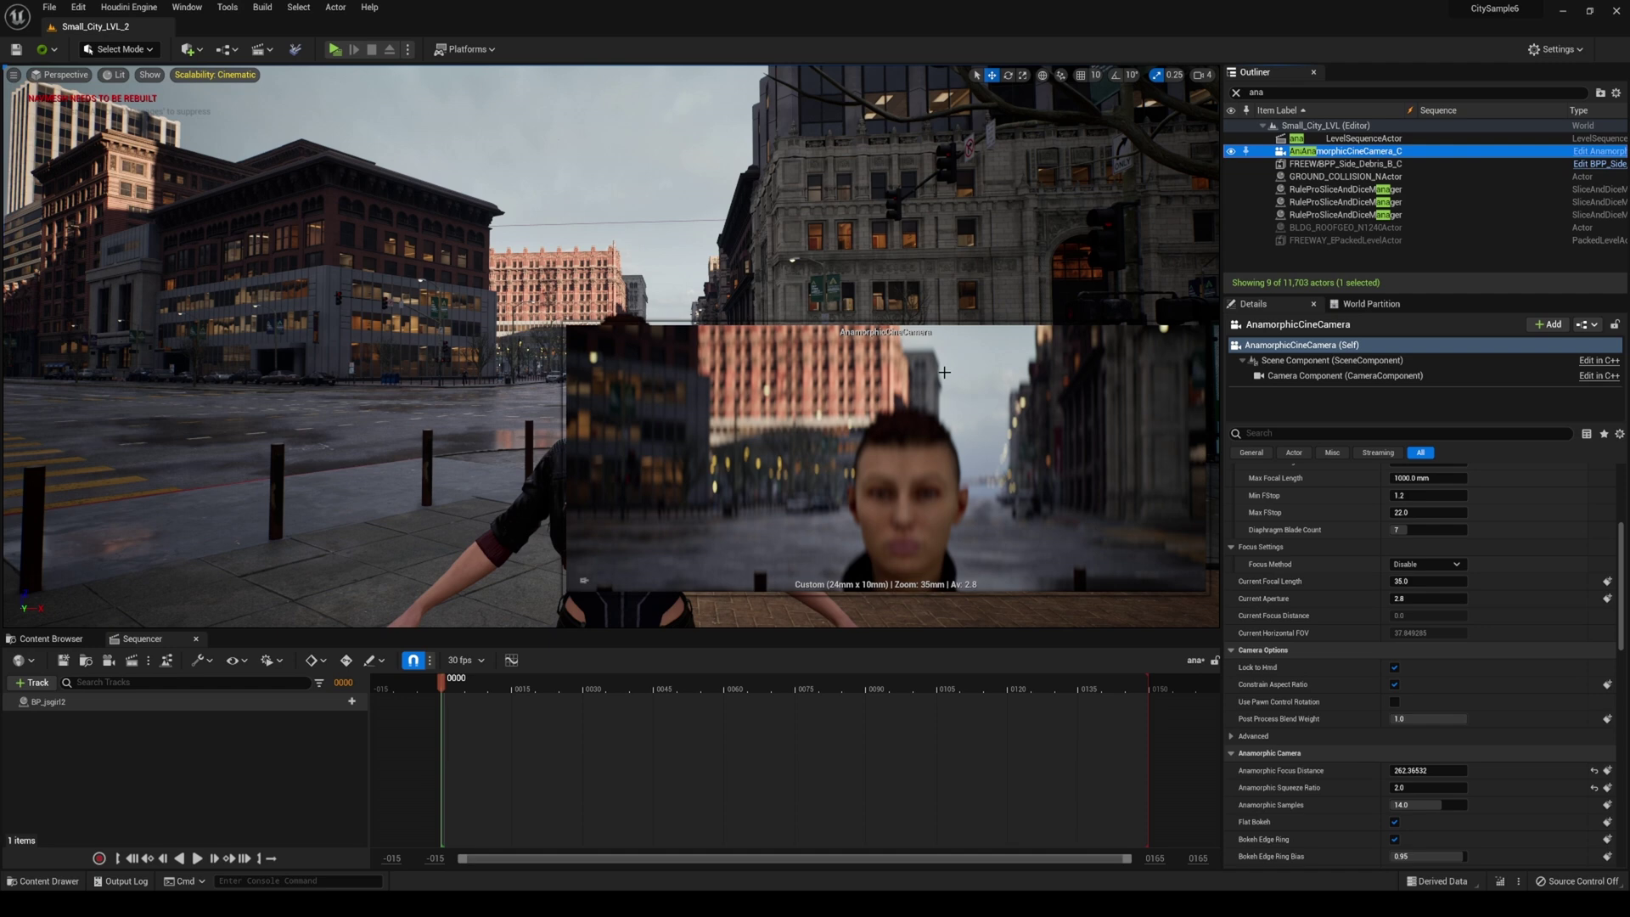
Step: Switch to the Cinematic Viewport and look through the AnamorphicCineCamera
click(81, 77)
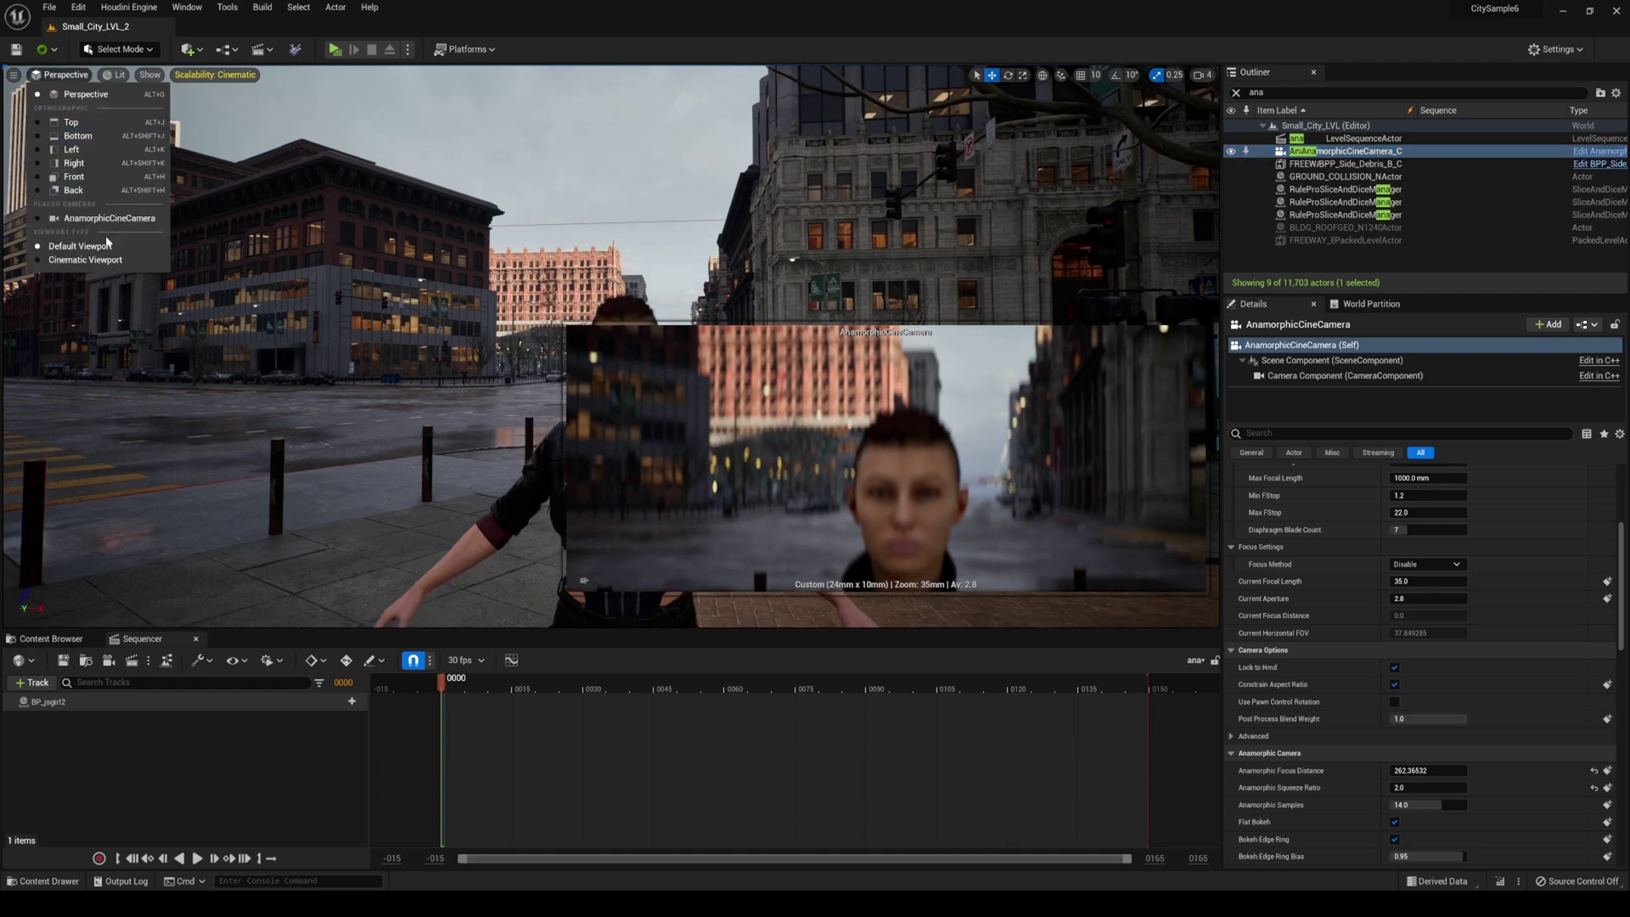
click(84, 285)
click(68, 77)
click(113, 220)
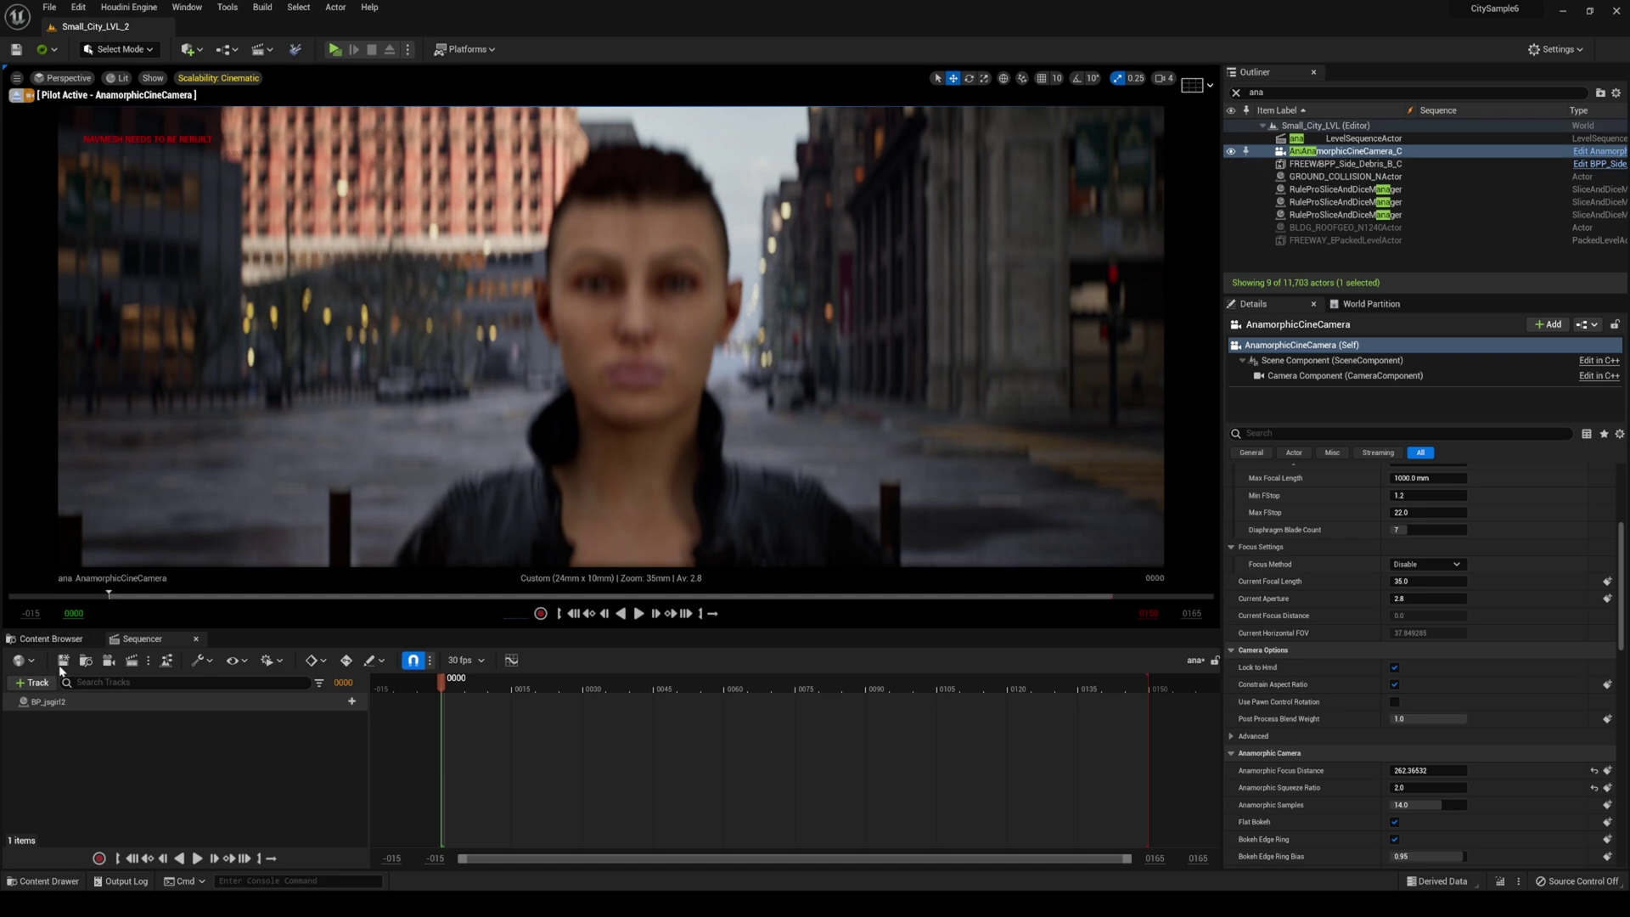
Step: Add the AnamorphicCineCamera to the sequence with an Anamorphic Focus Distance track
click(32, 683)
mouse_move(85, 457)
click(270, 463)
scroll(302, 727, down, 2)
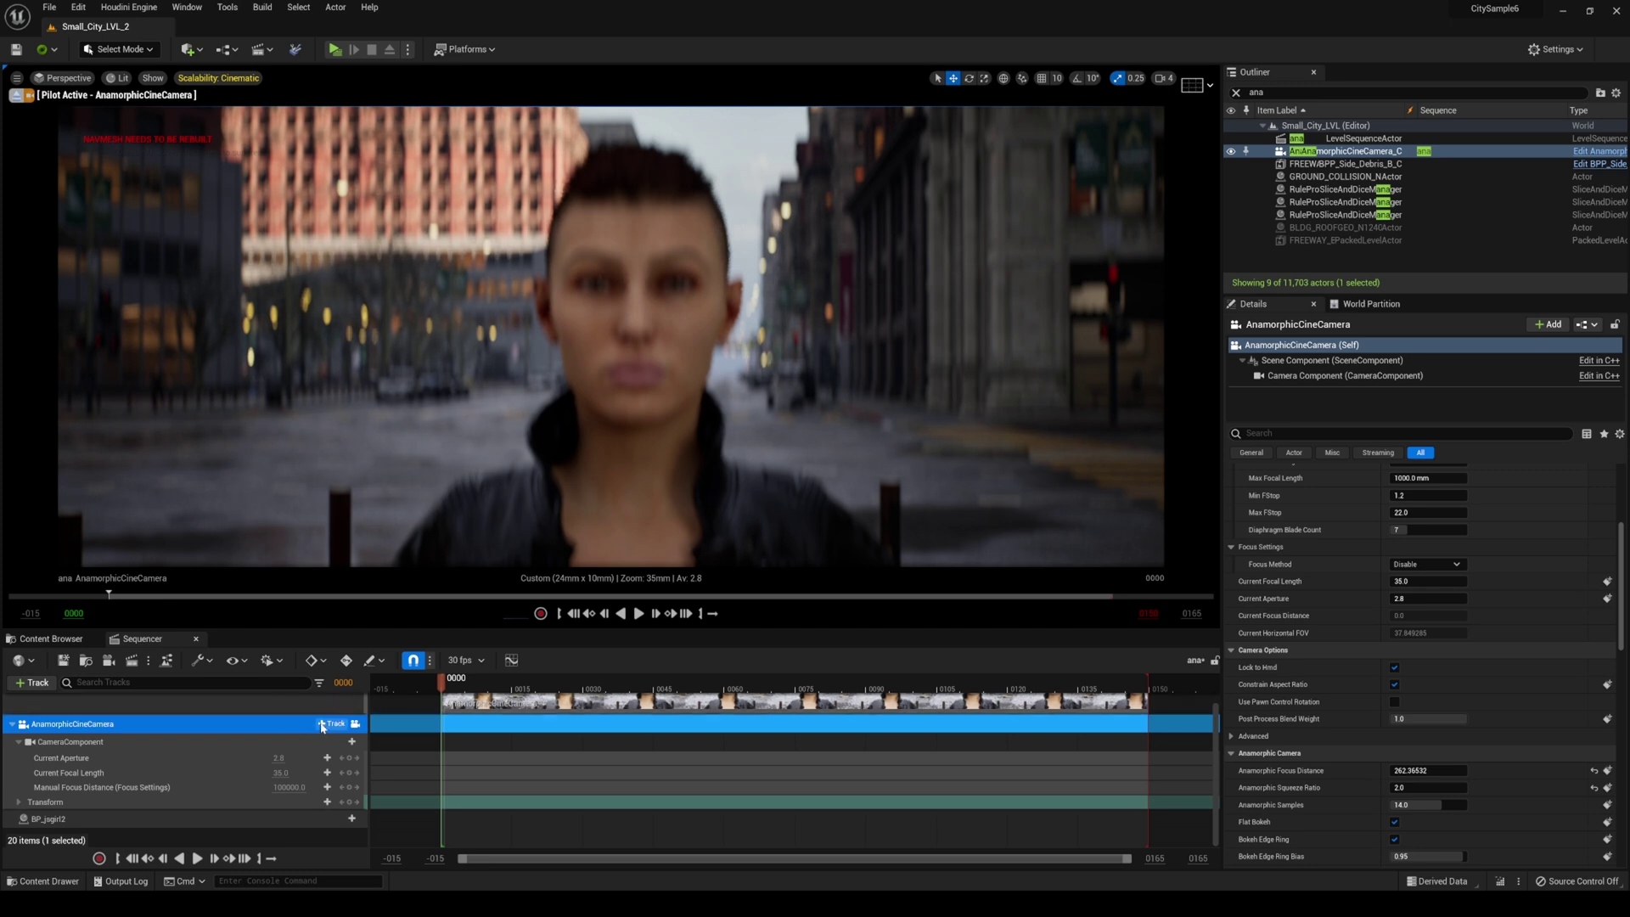
click(333, 723)
click(390, 610)
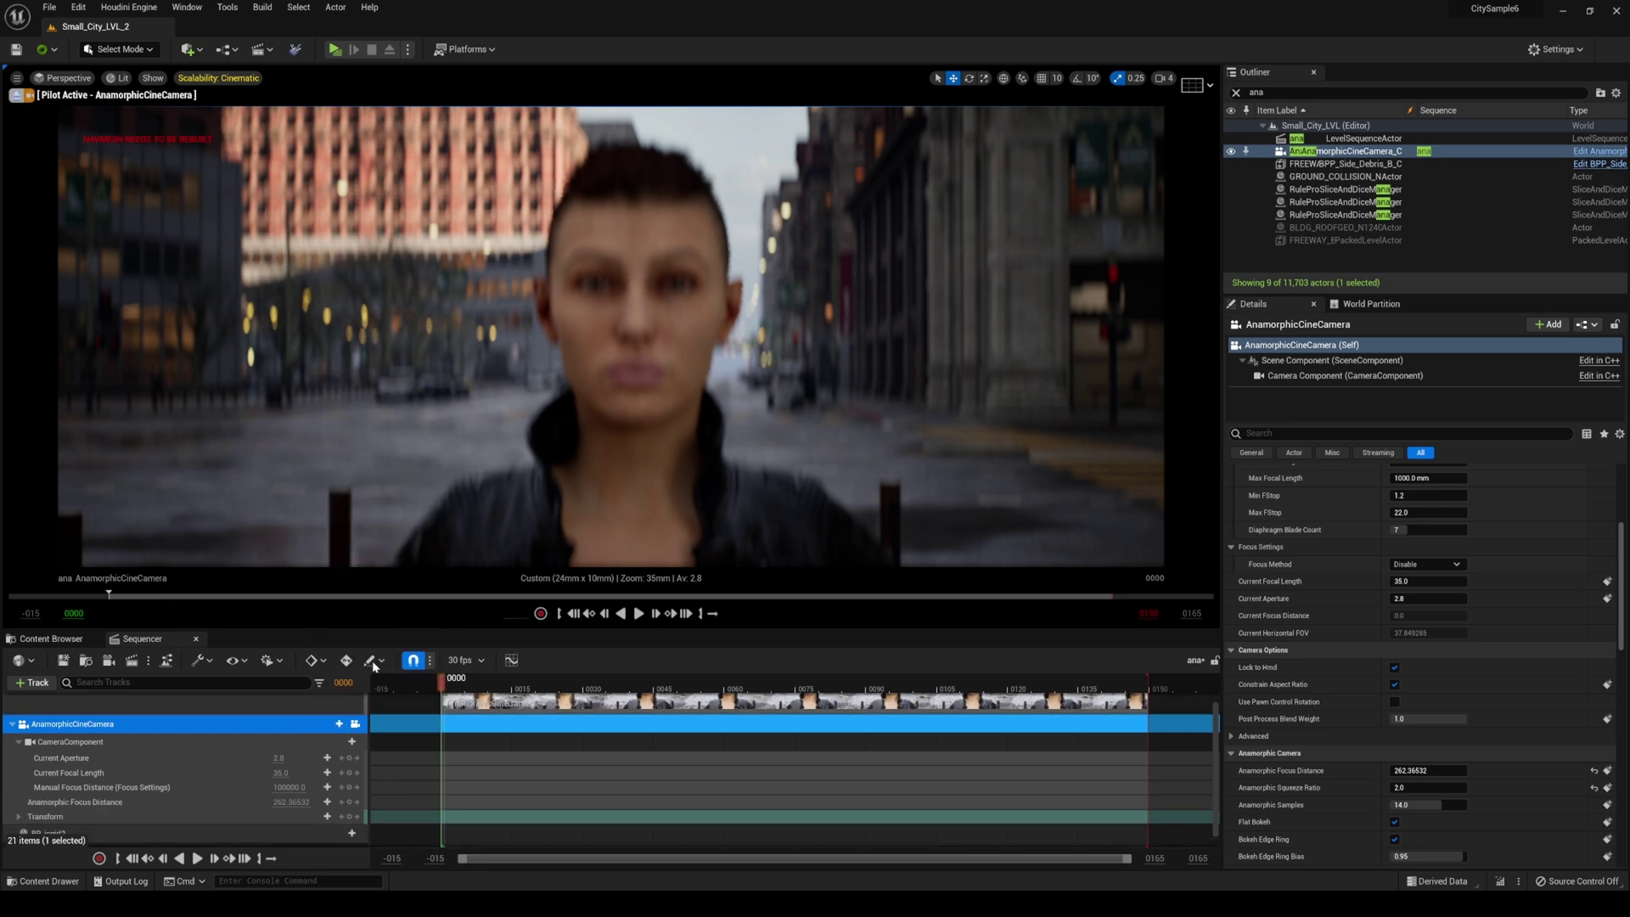
Step: Key focus distance at frame 0000, then at 0055 pull it to about 118.8
scroll(51, 802, down, 1)
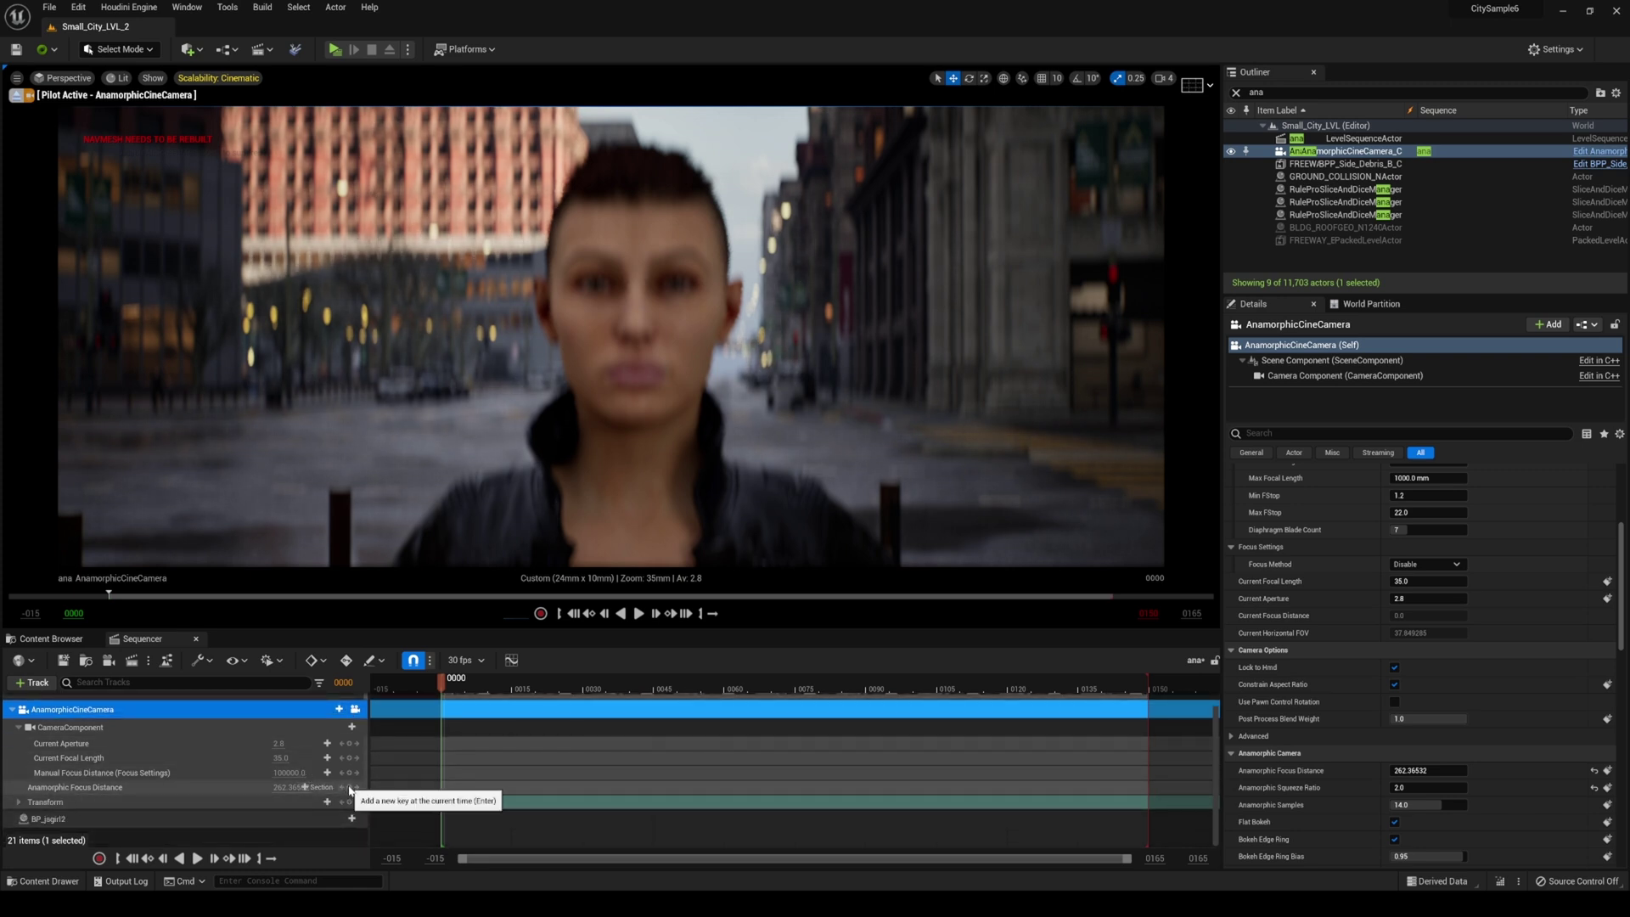
click(348, 787)
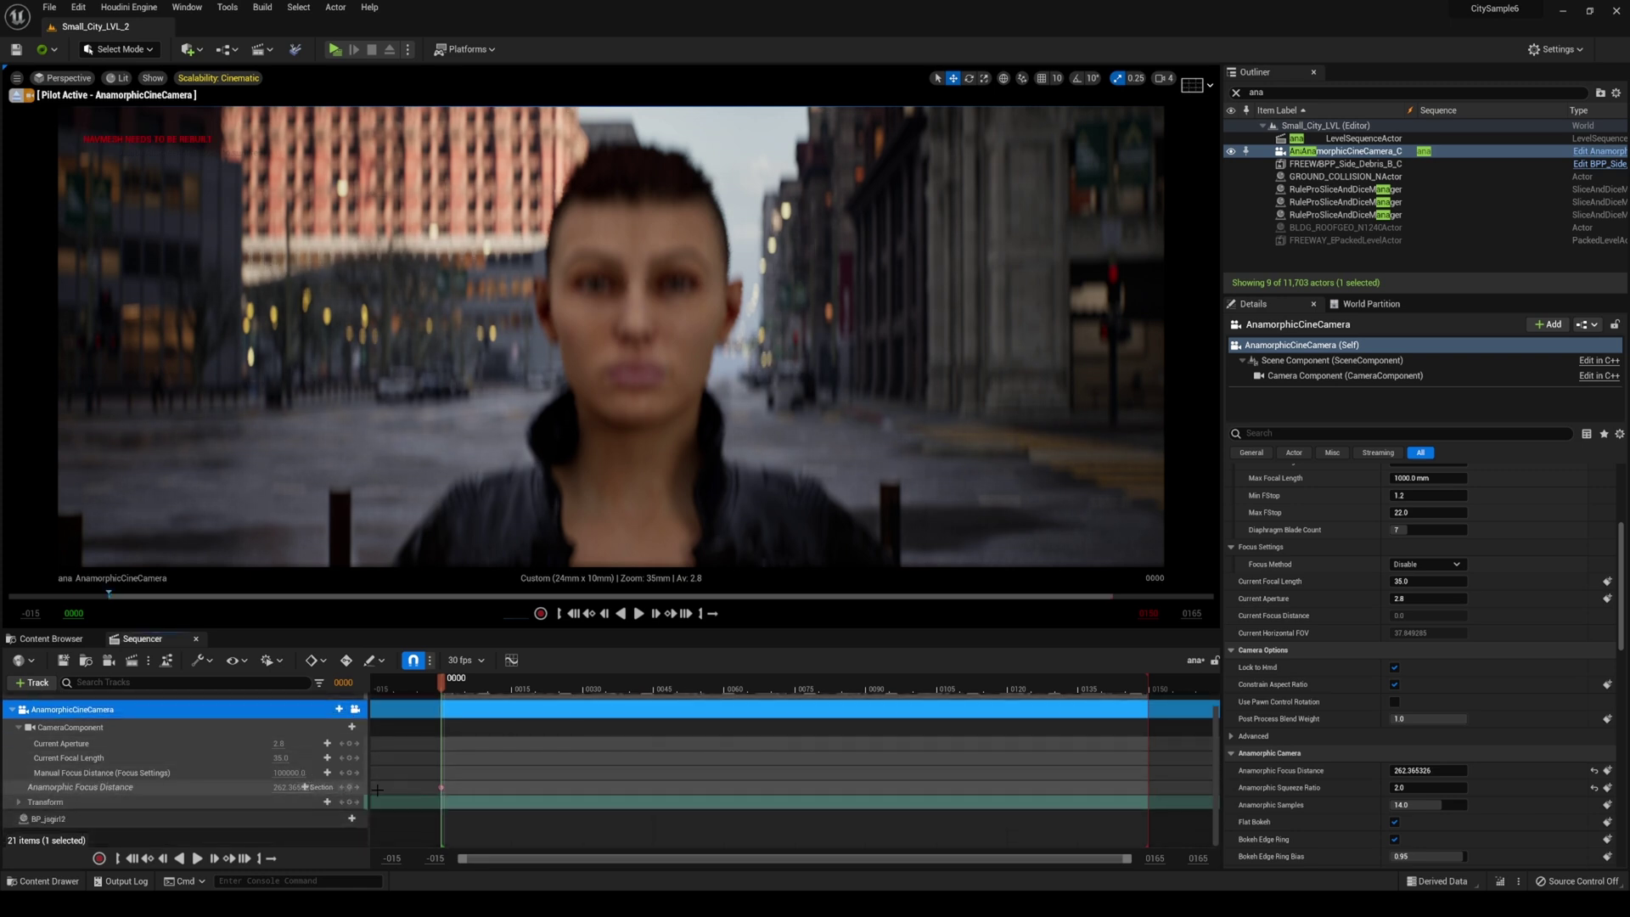
click(271, 805)
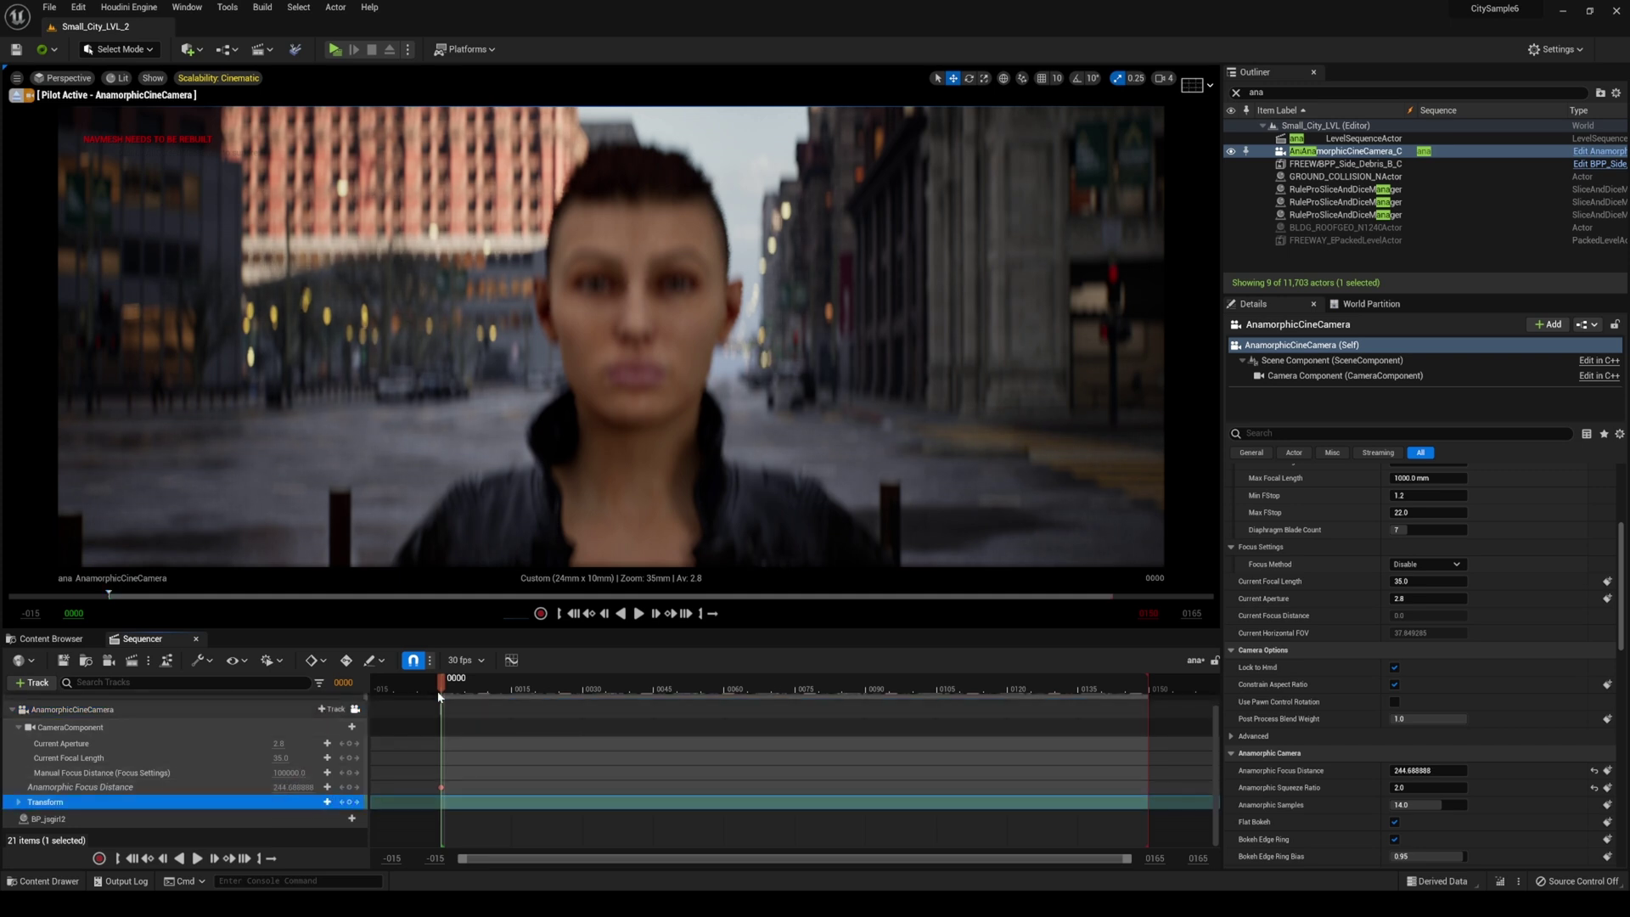
drag(442, 684, 699, 692)
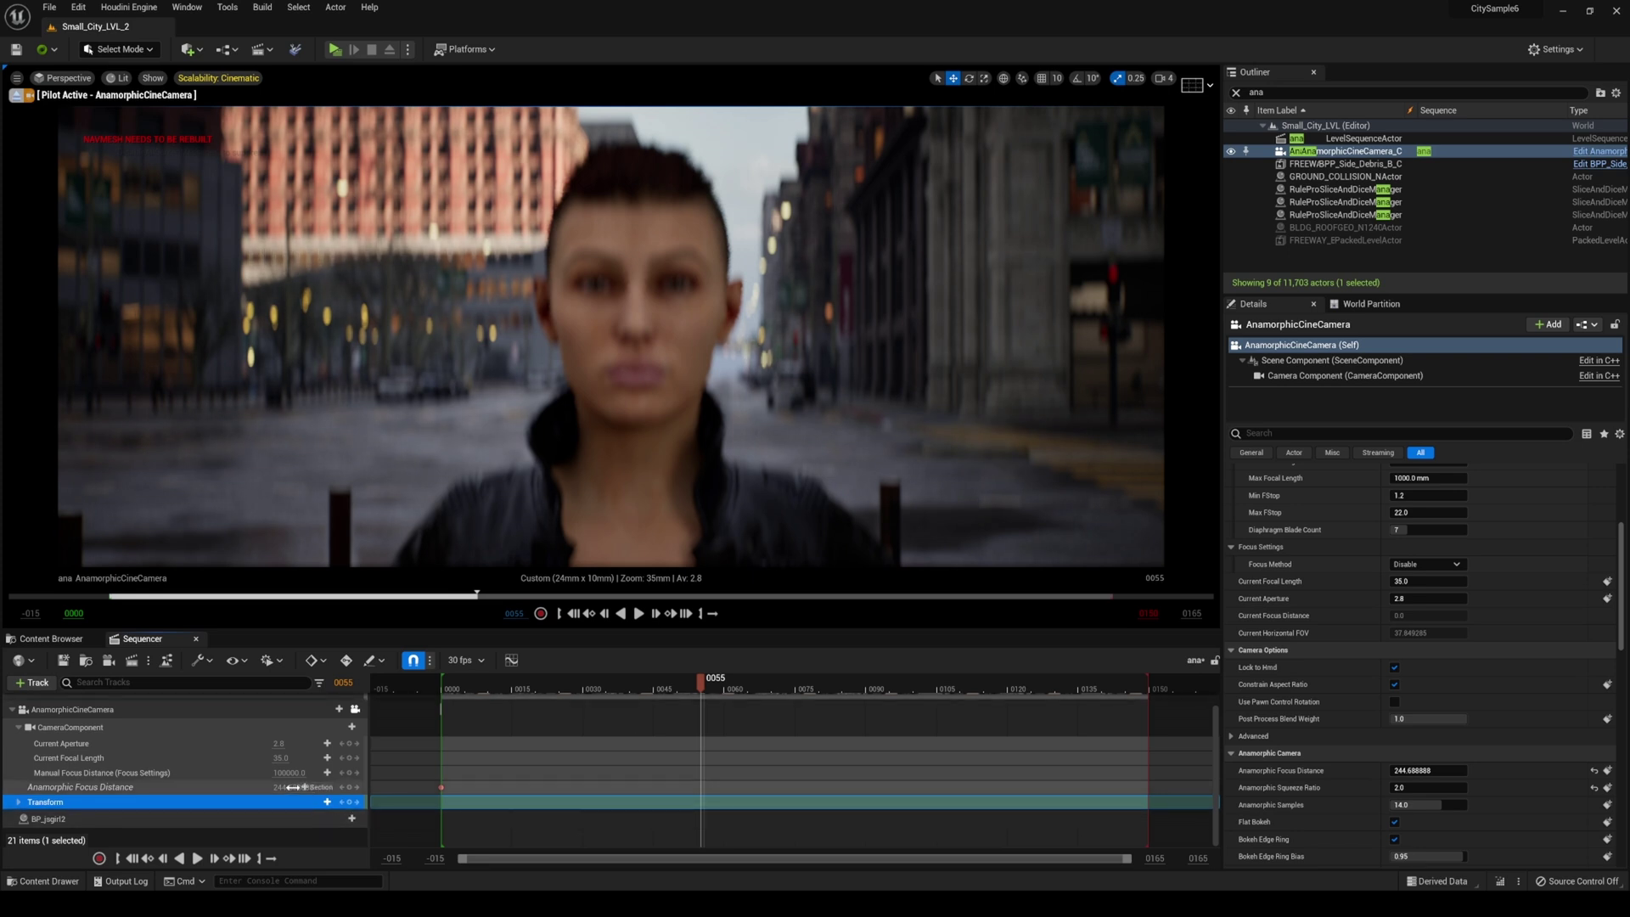
mouse_move(293, 787)
mouse_down()
mouse_move(213, 787)
mouse_move(291, 787)
mouse_up()
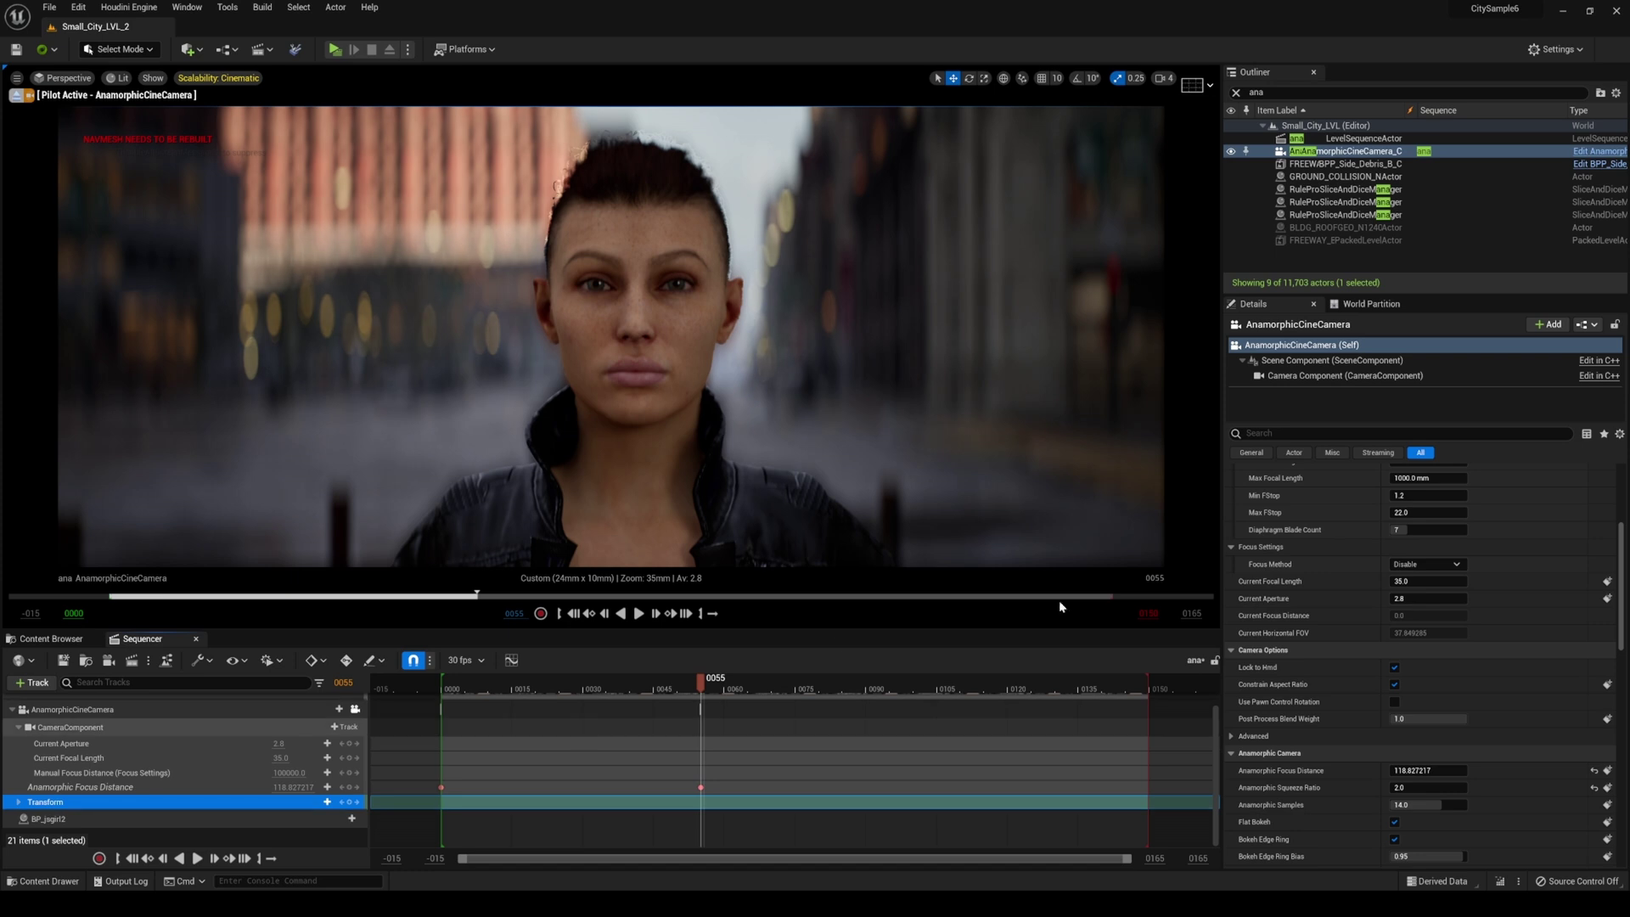
Step: On the CameraComponent, switch Focus Method to Manual, show the debug focus plane, and drag focus onto her face
click(1328, 375)
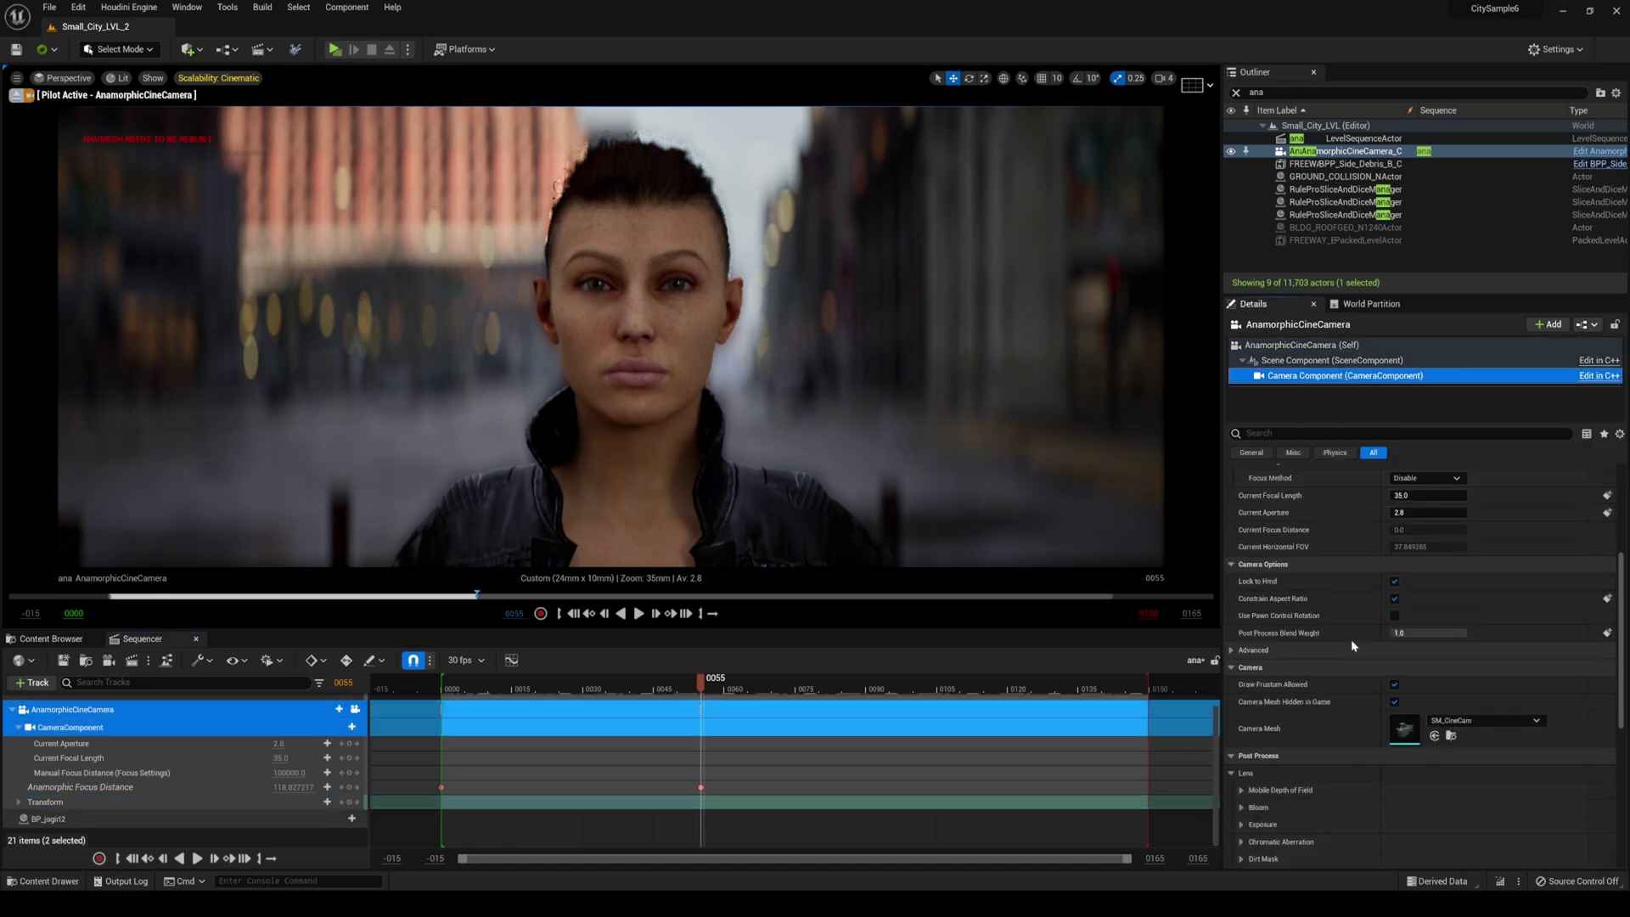
scroll(1375, 654, down, 3)
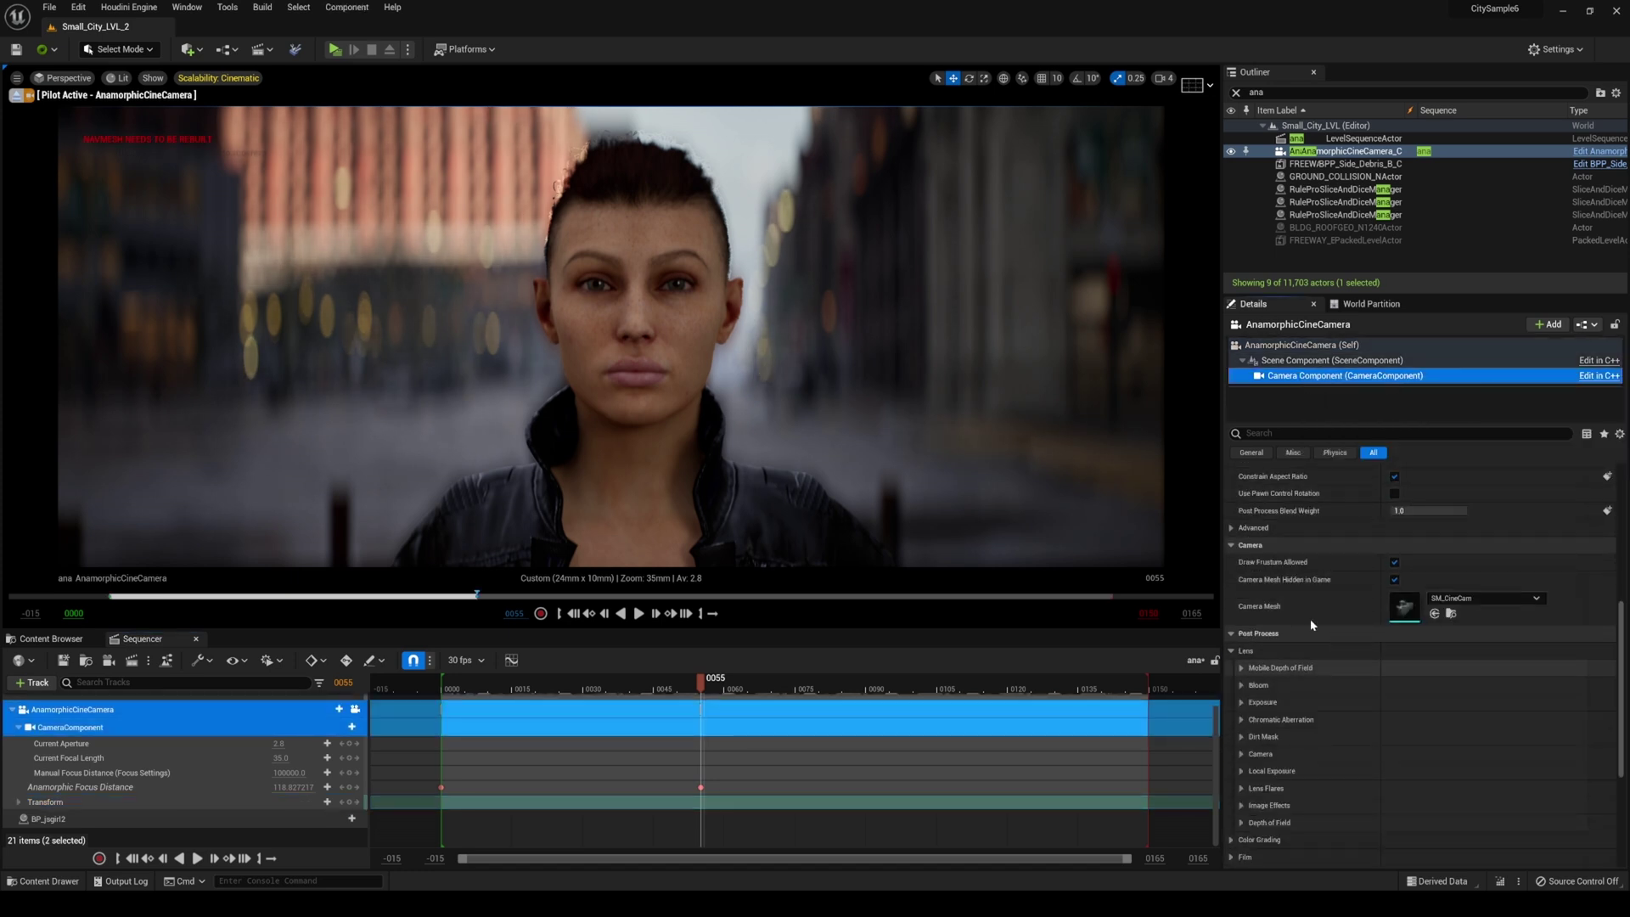
scroll(1397, 611, up, 7)
click(1426, 634)
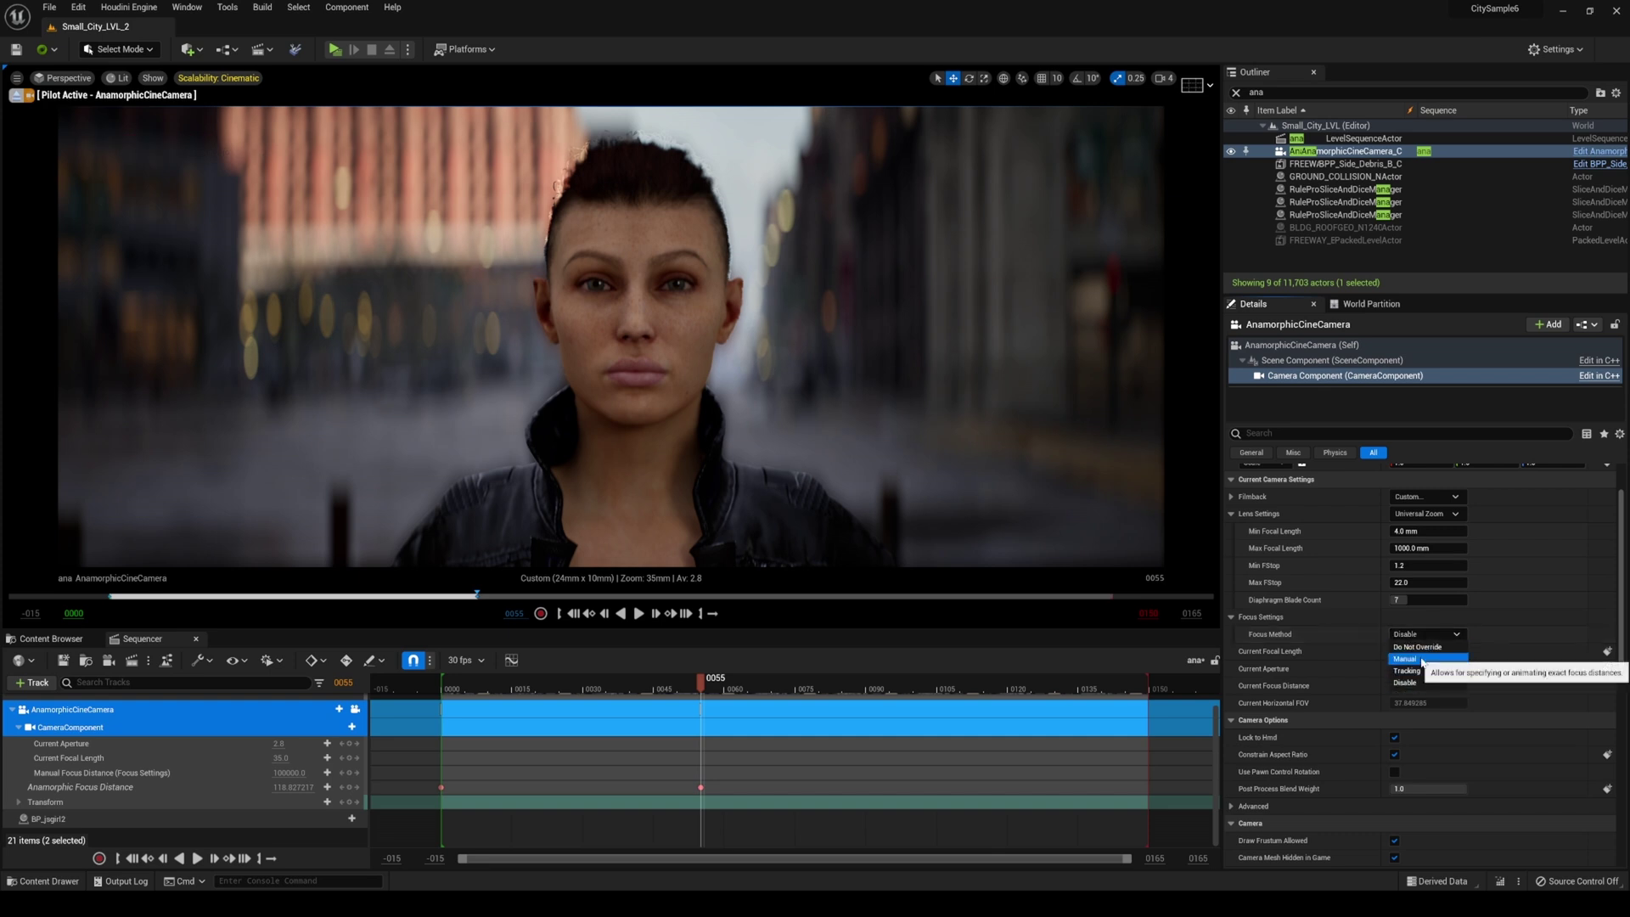
click(1426, 661)
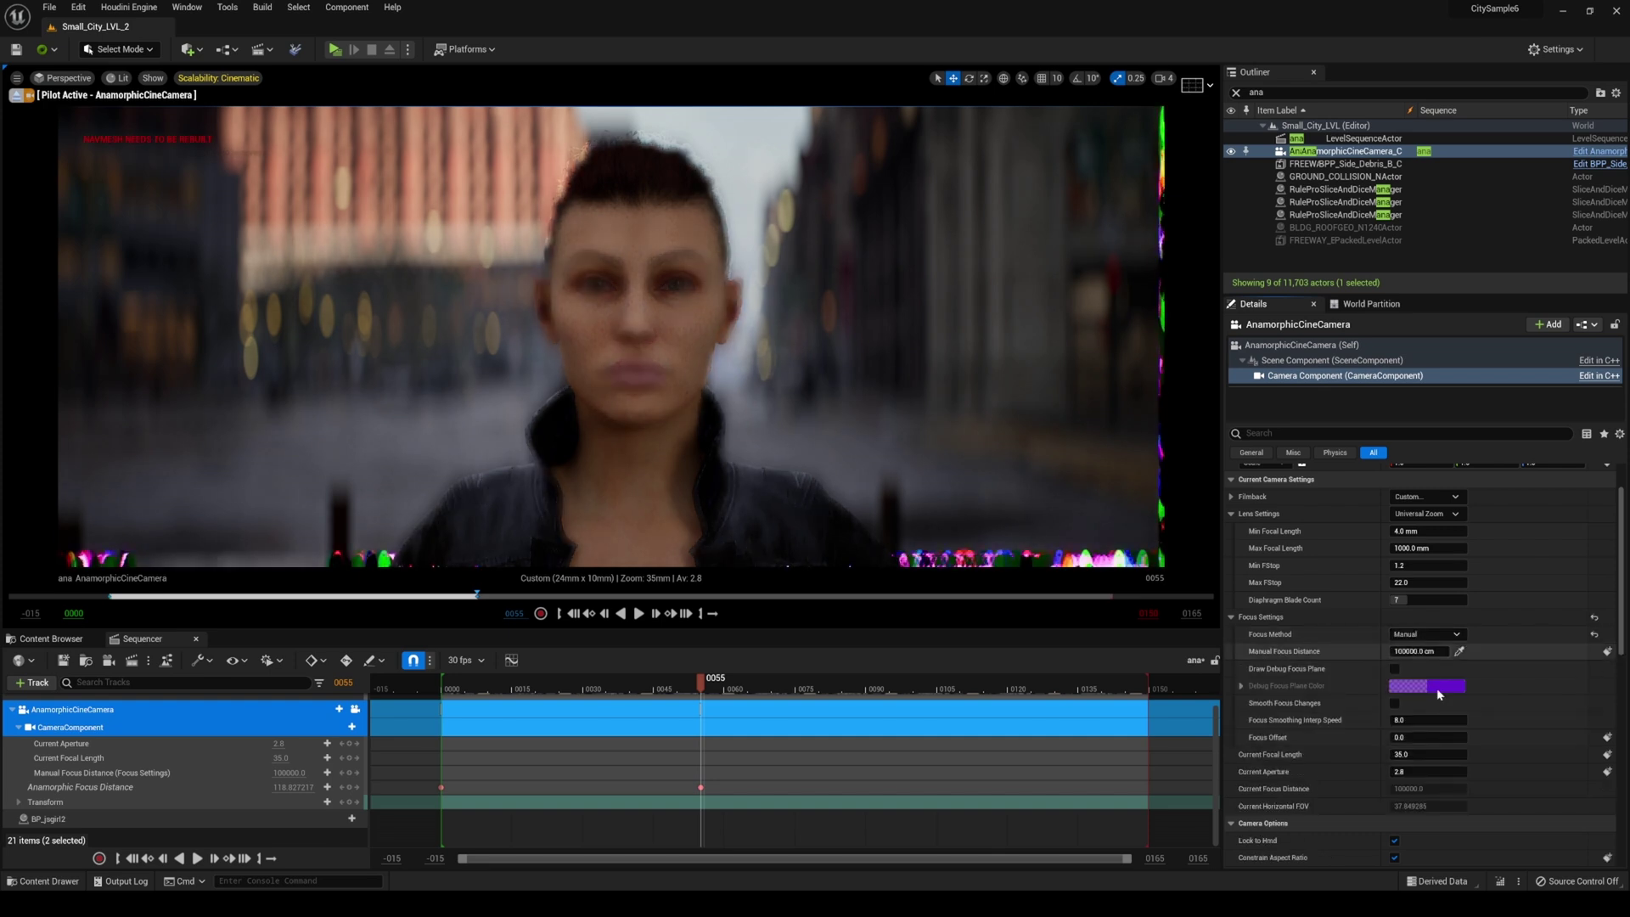
click(1395, 670)
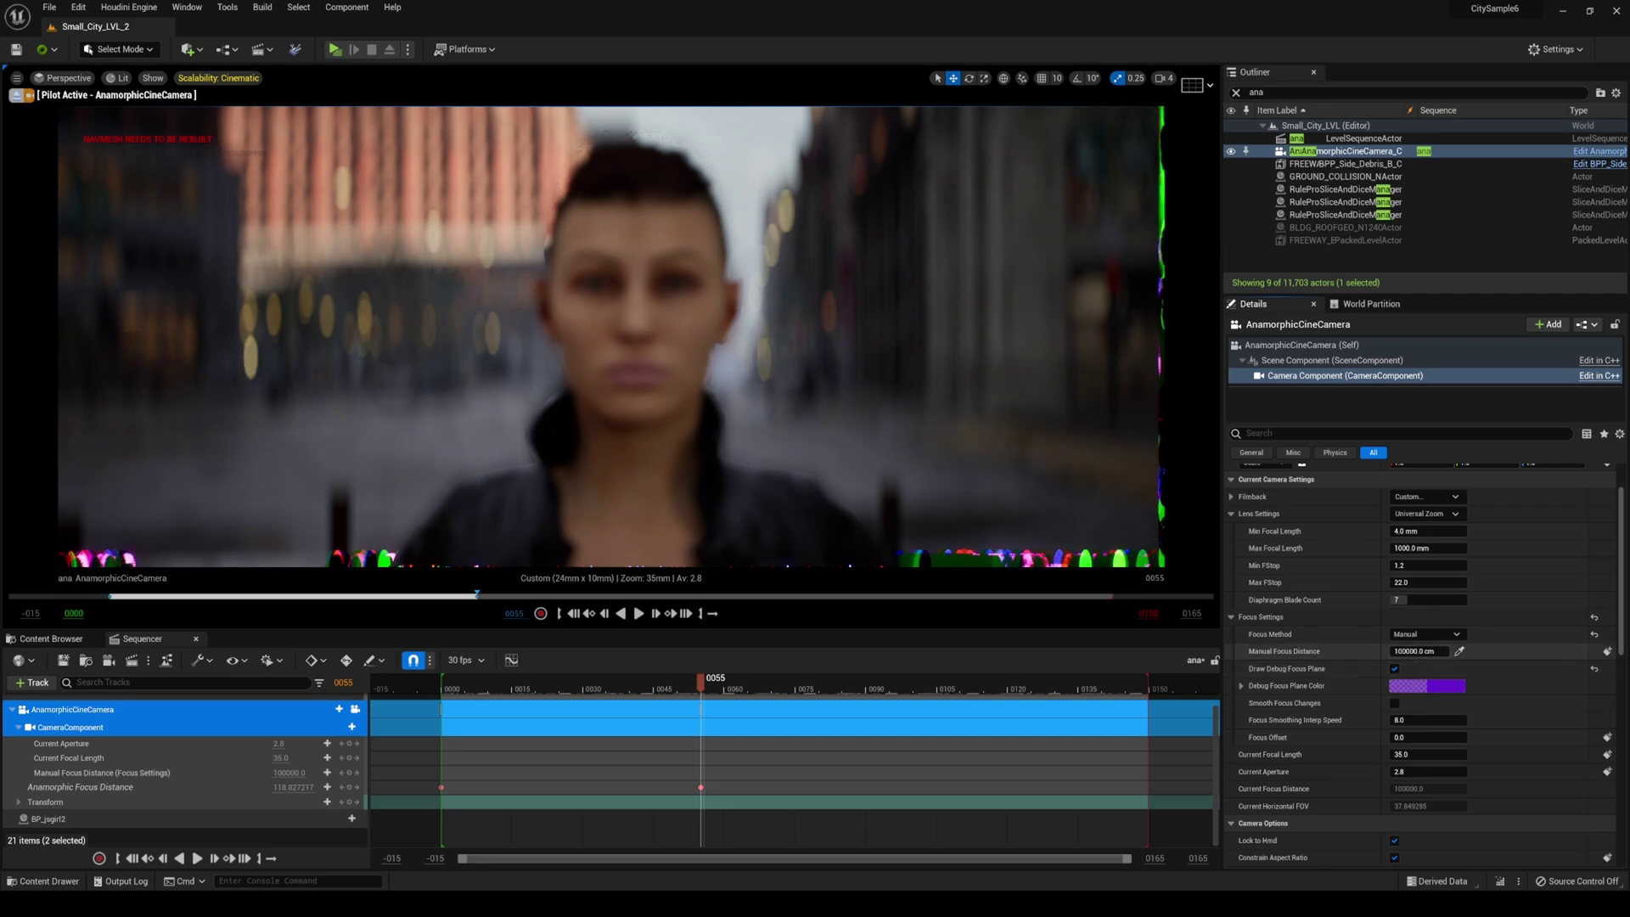
drag(1446, 654, 1364, 654)
Step: Set Focus Method back to Disable and select the Anamorphic Focus Distance track
click(1427, 634)
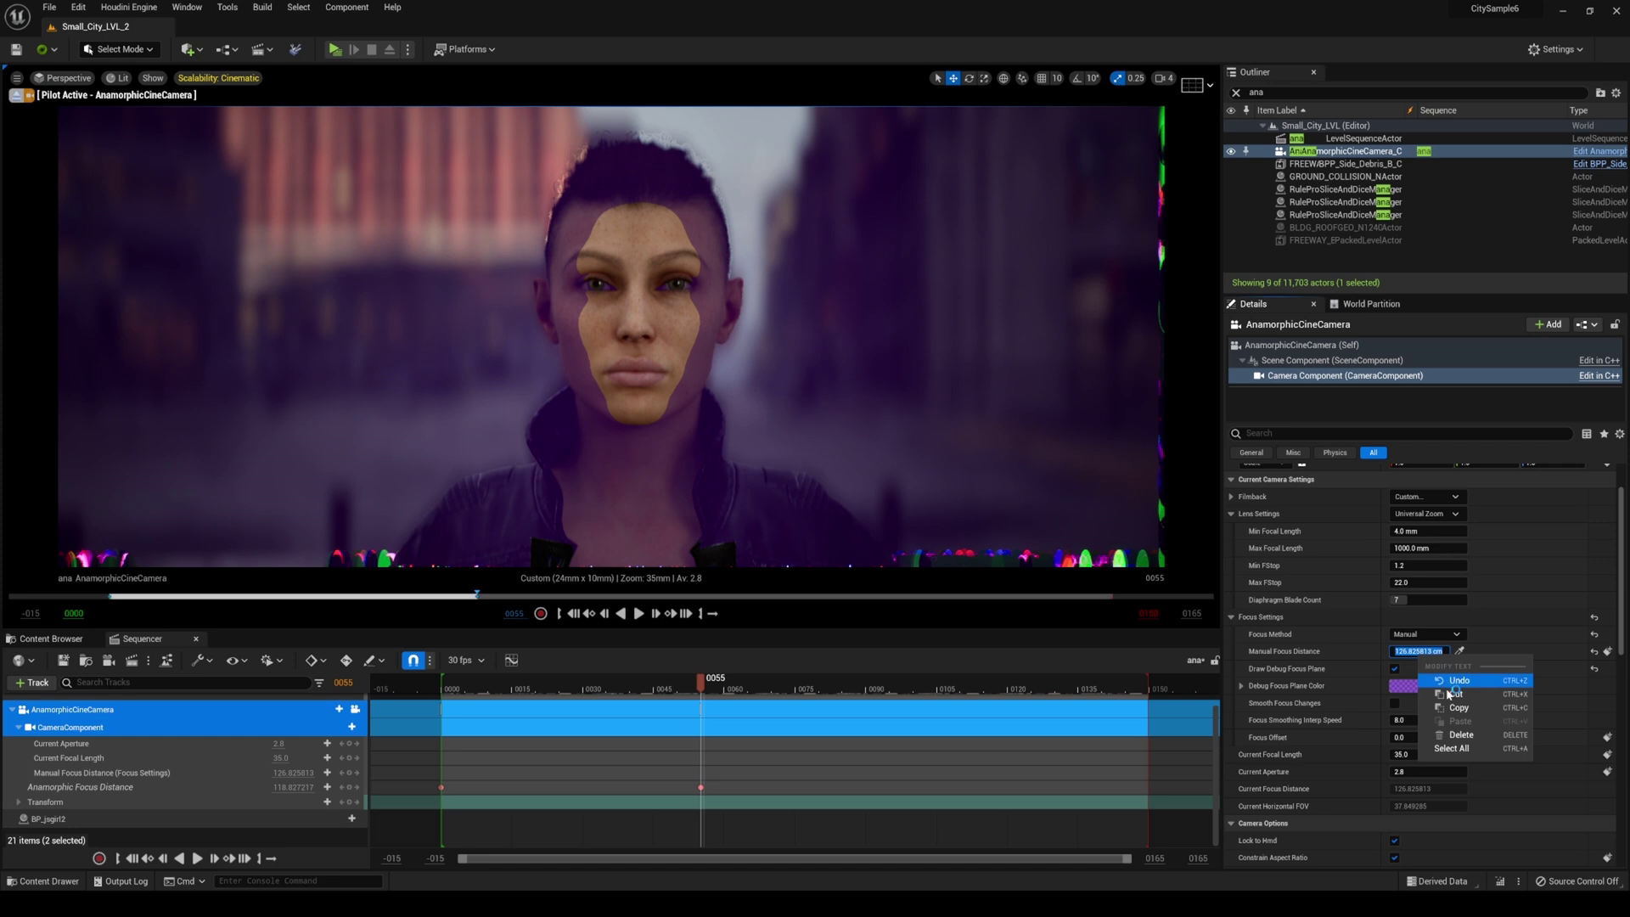
click(1444, 636)
click(1443, 635)
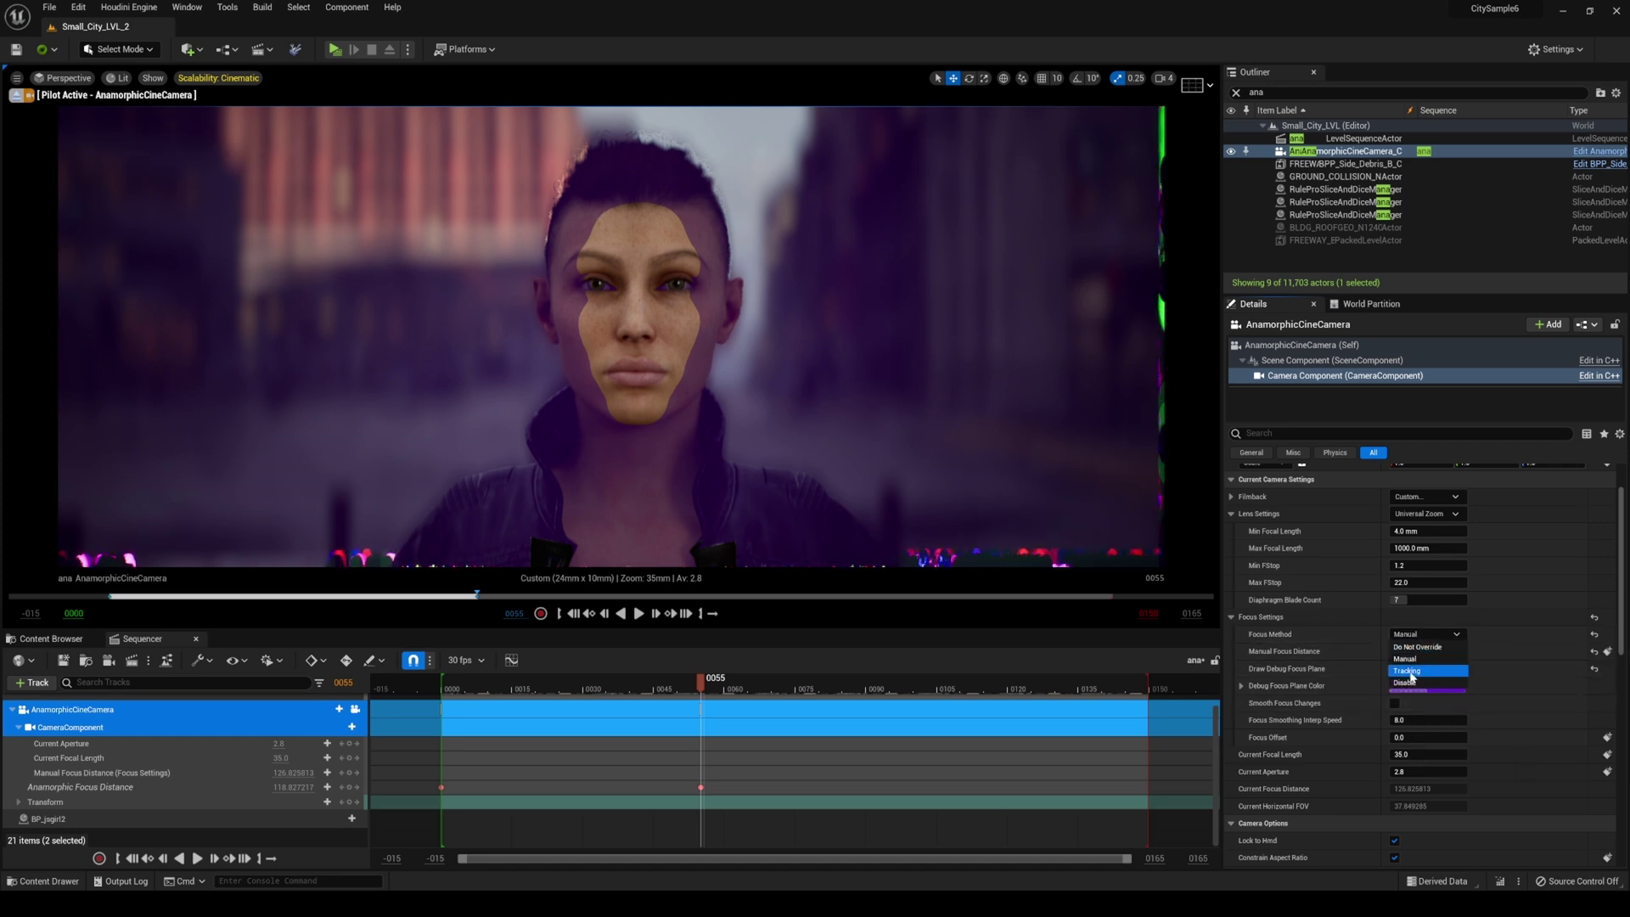
click(1412, 681)
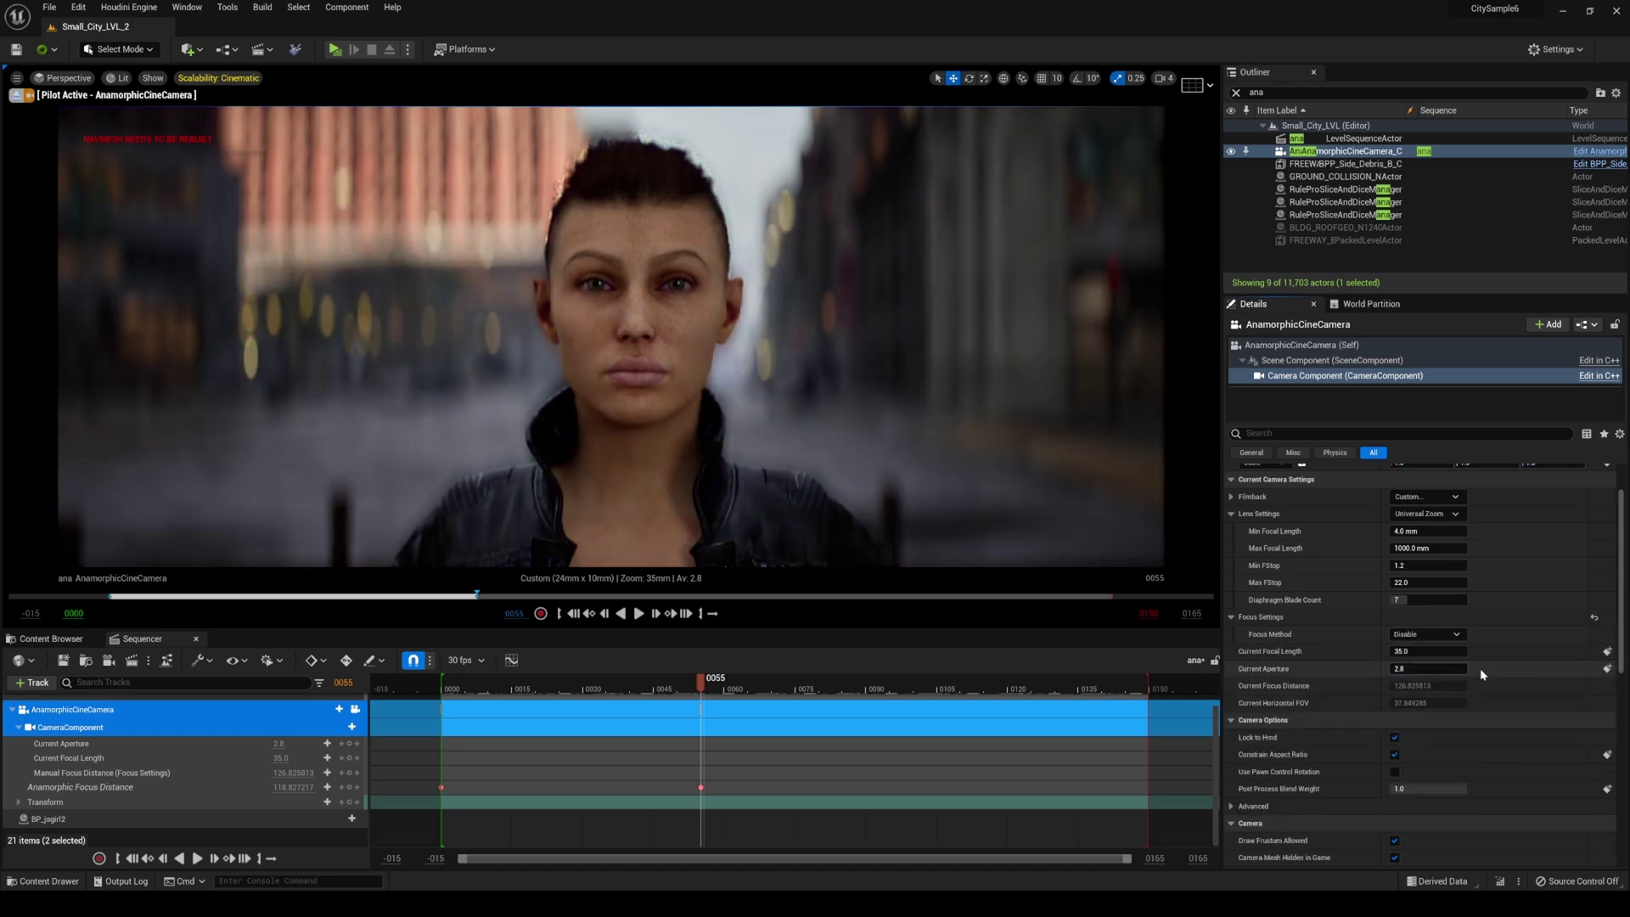
click(85, 787)
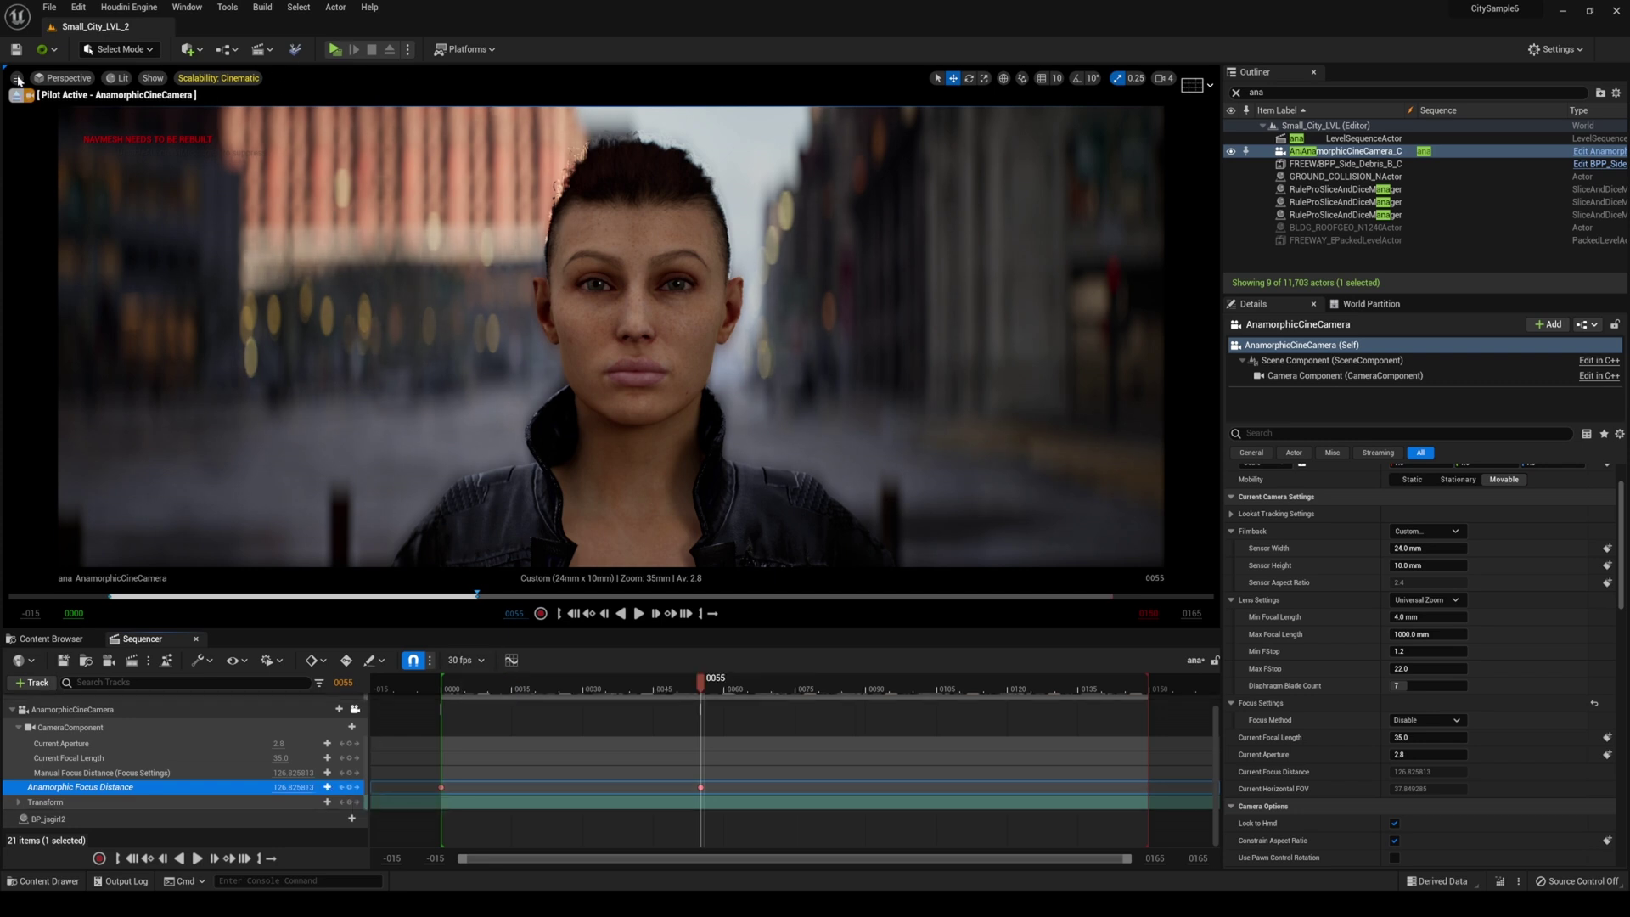
Step: Capture a 2.0x high-resolution screenshot and open the saved HighresScreenshot00008.png
click(17, 81)
click(85, 322)
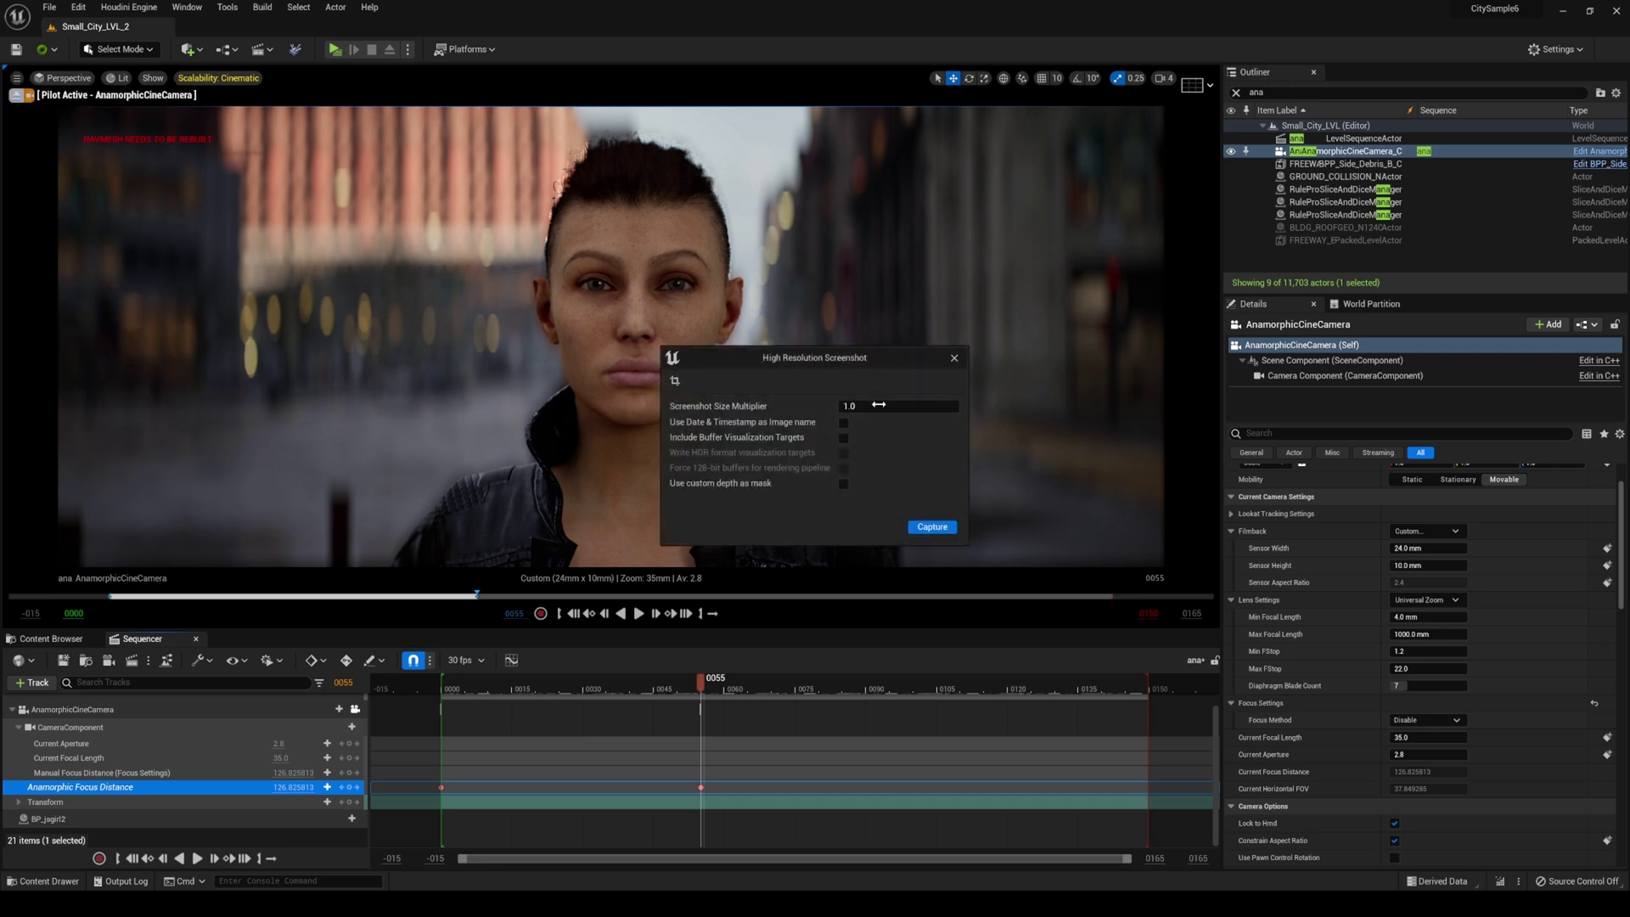
drag(878, 405, 922, 406)
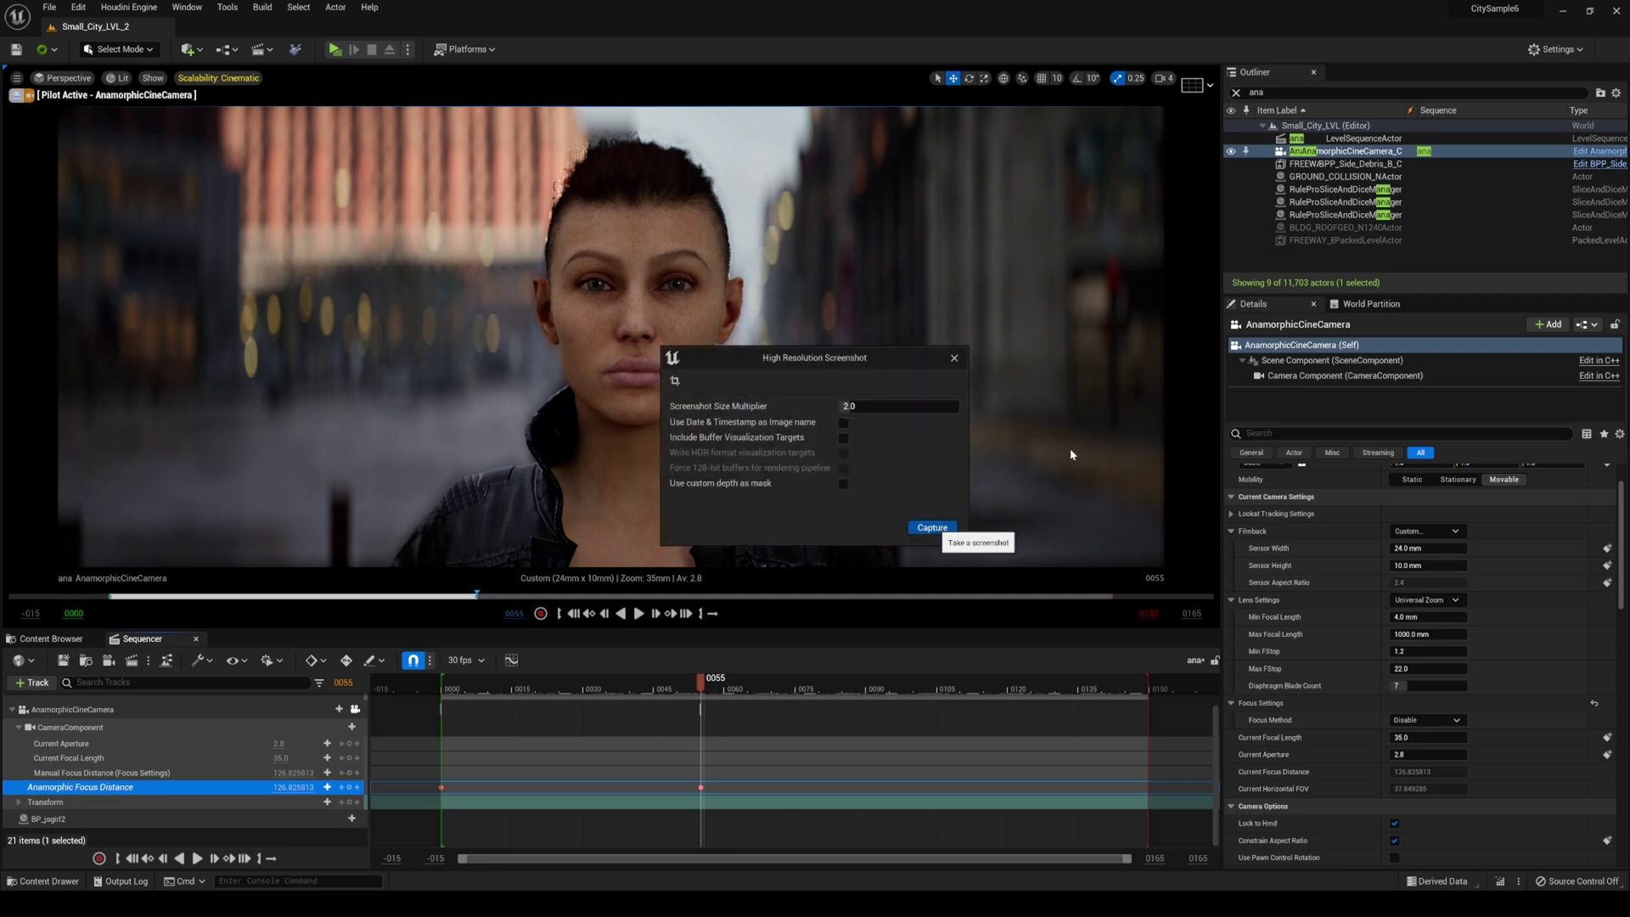
click(932, 528)
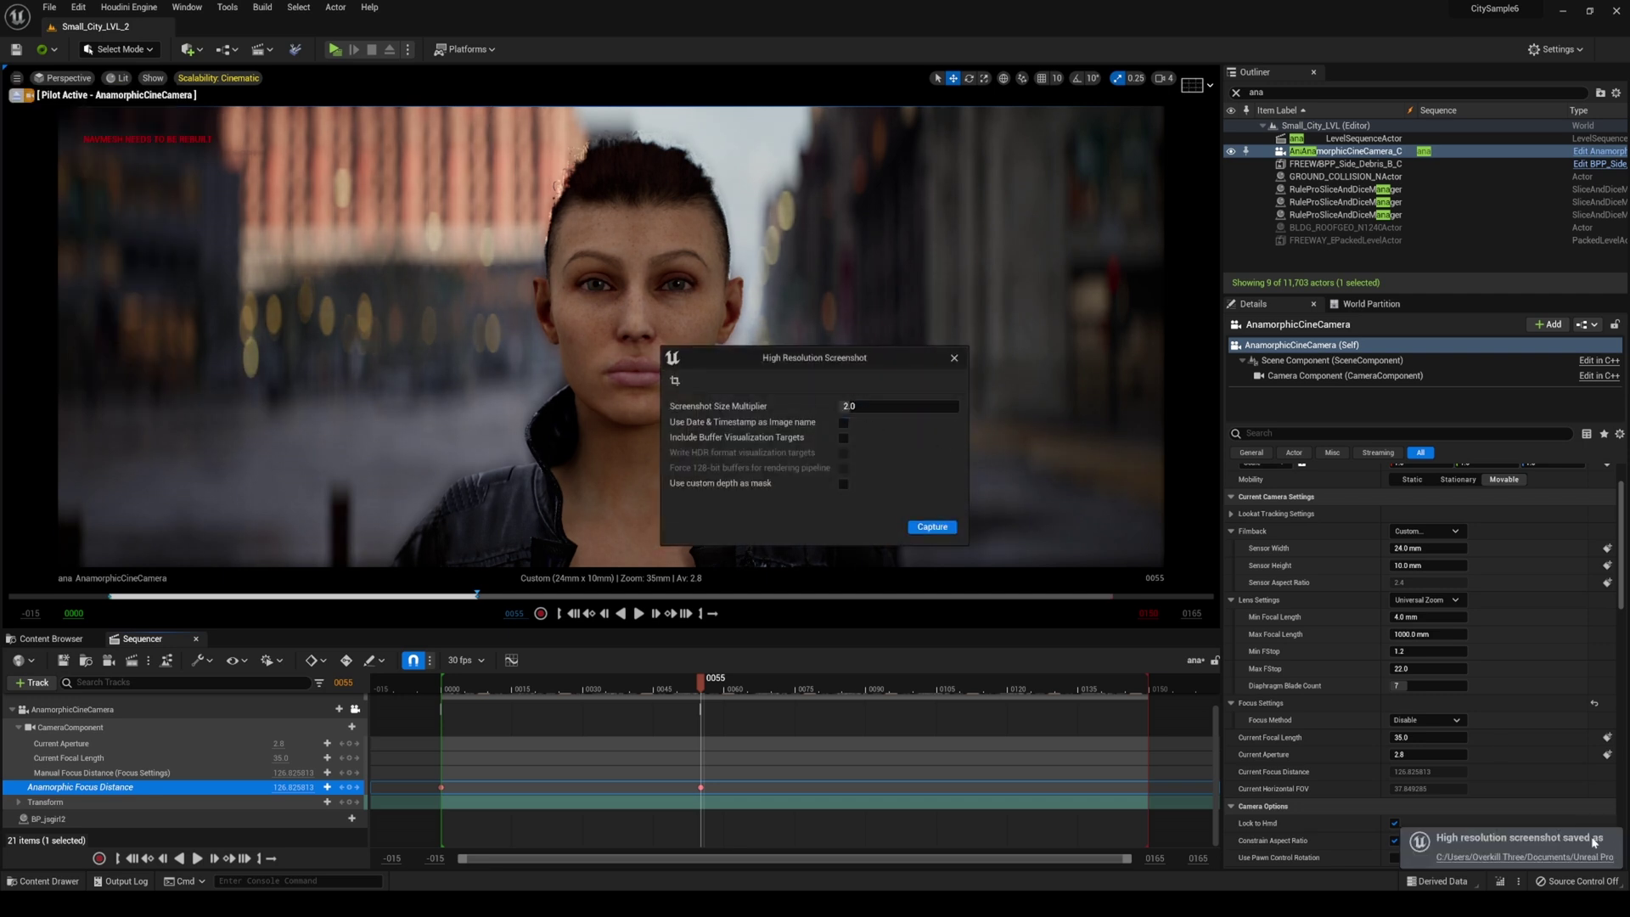
click(1520, 856)
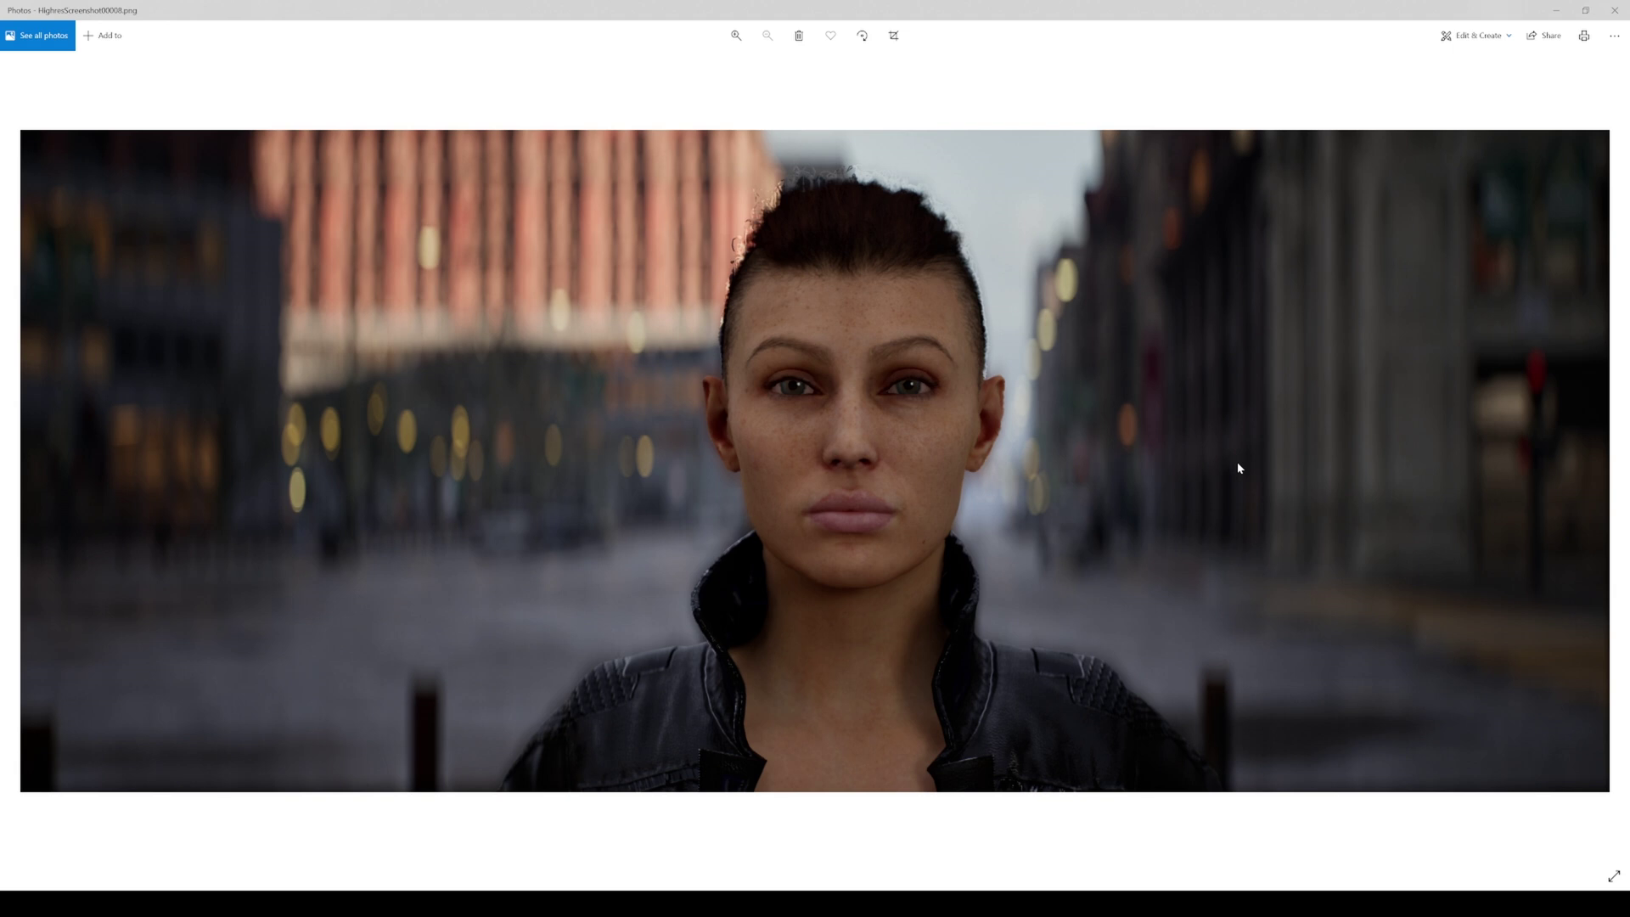
Step: Close the Photos viewer and minimize the screenshot folder to return to Unreal Editor
click(1614, 10)
click(792, 210)
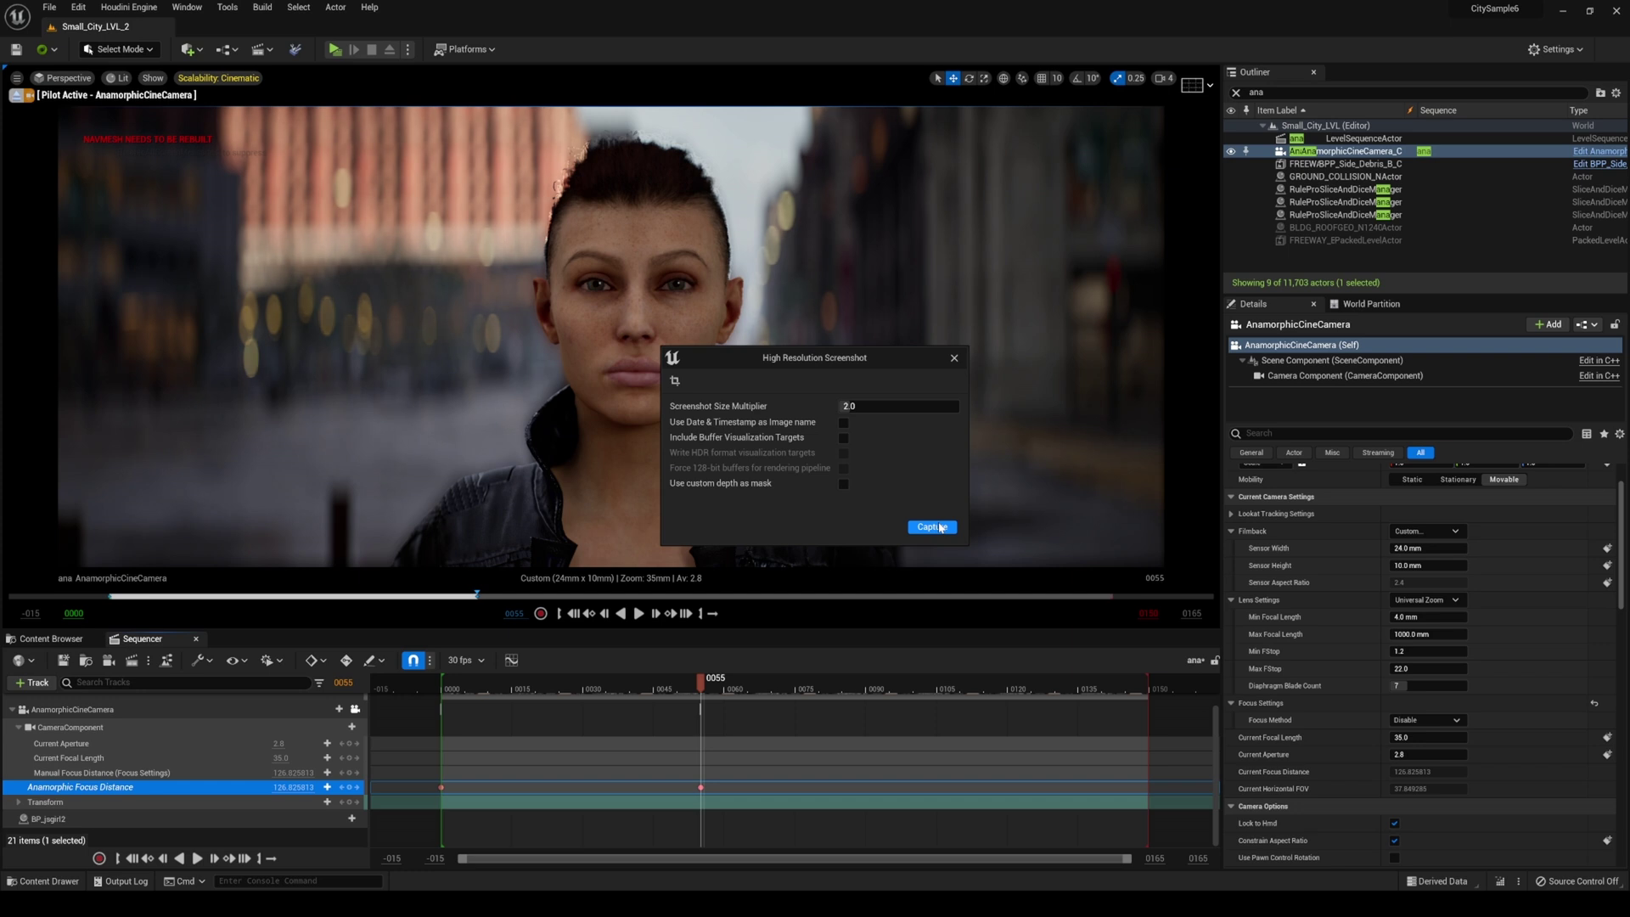
Step: Capture a second 2.0x high-resolution screenshot of the MetaHuman close-up
click(941, 528)
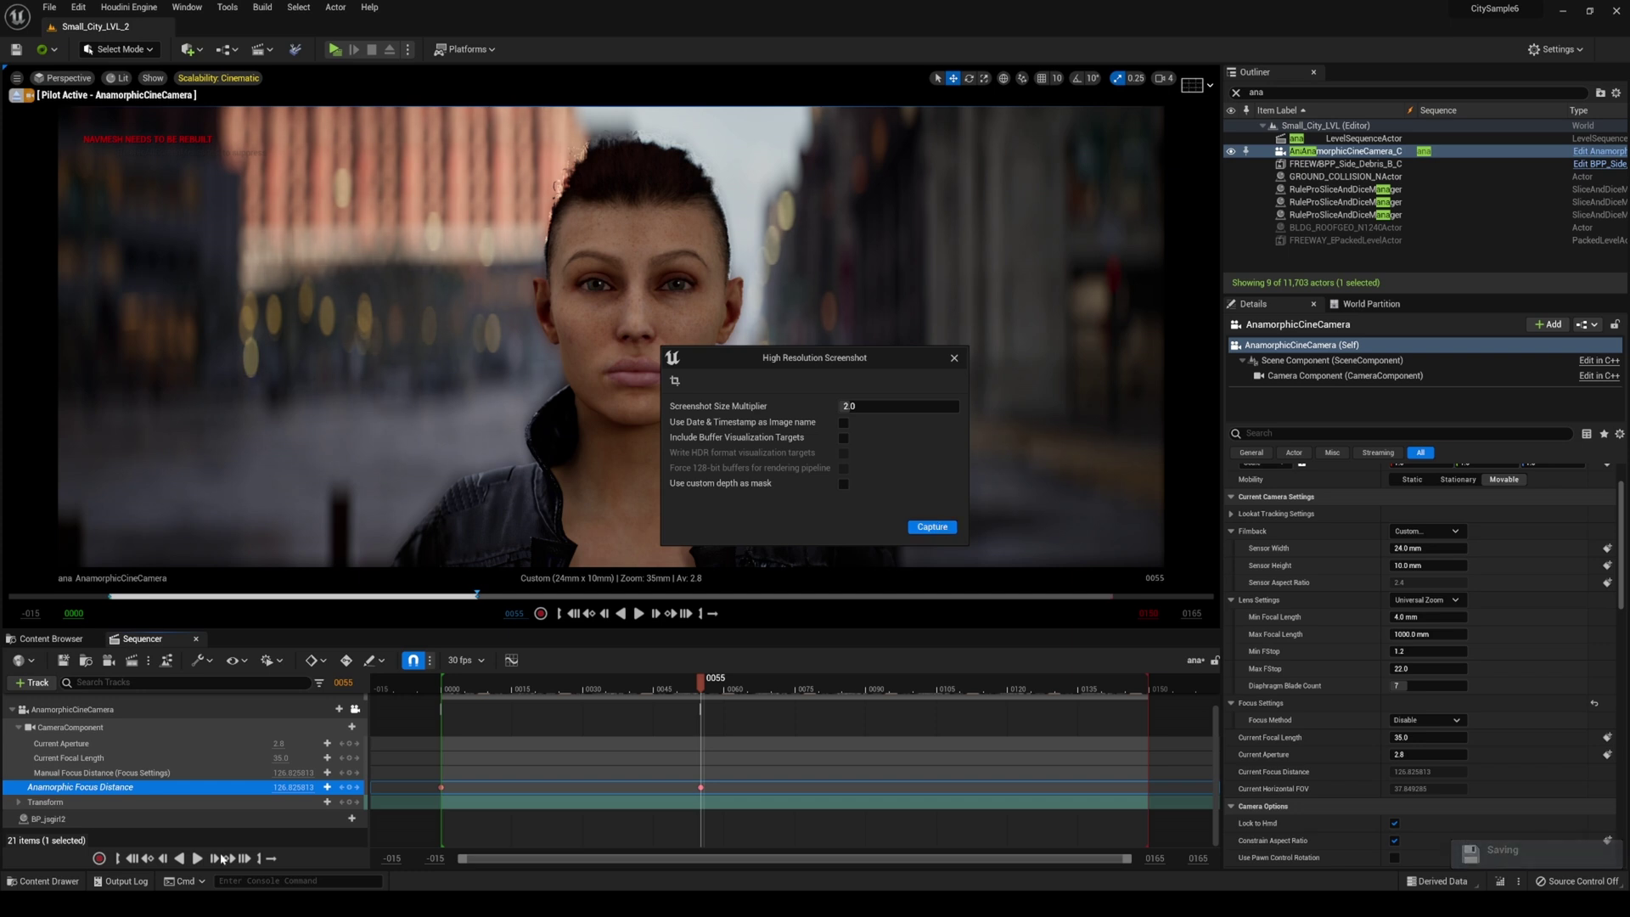